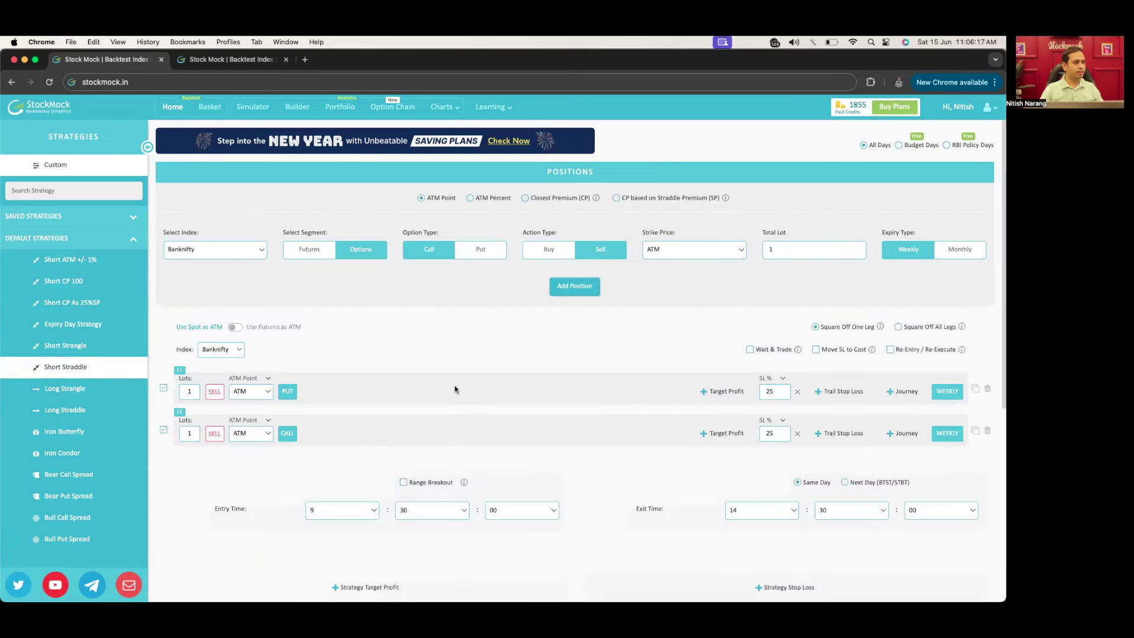
Step: Set the stop loss to 60% on both short straddle legs, the ATM put and the ATM call
scroll(455, 386, "down", 1)
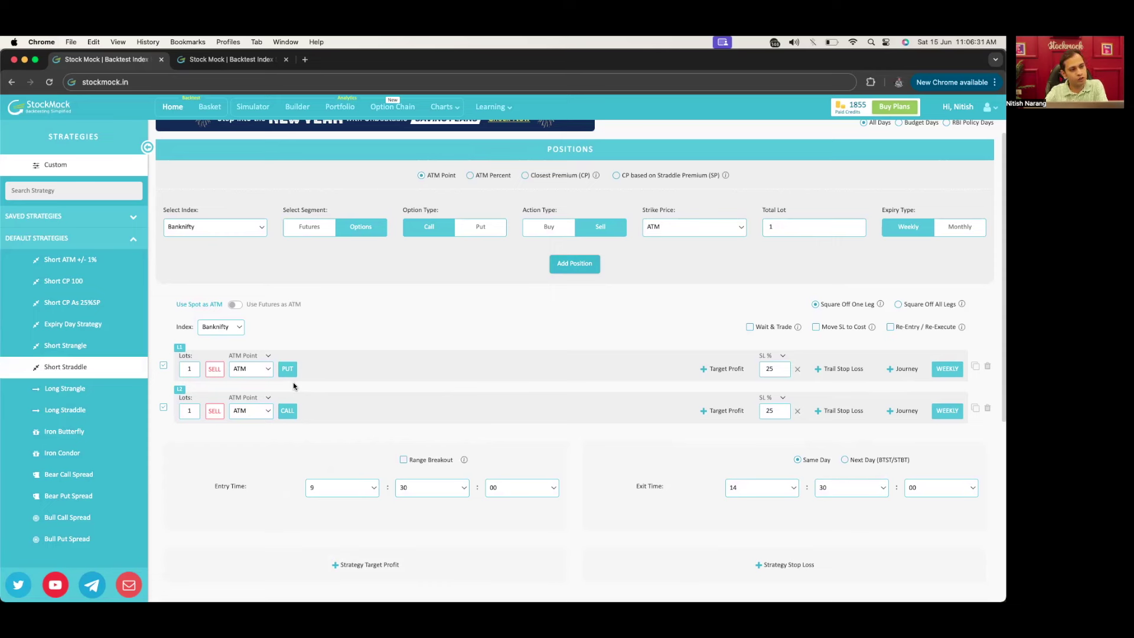
double_click(783, 370)
type("60")
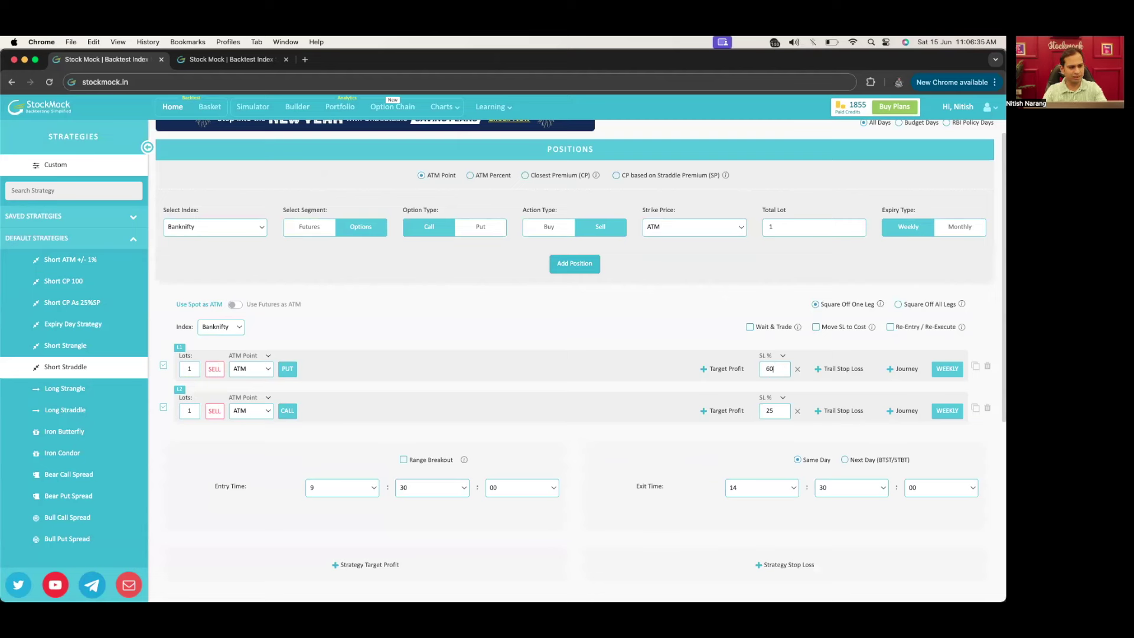
double_click(776, 407)
type("60")
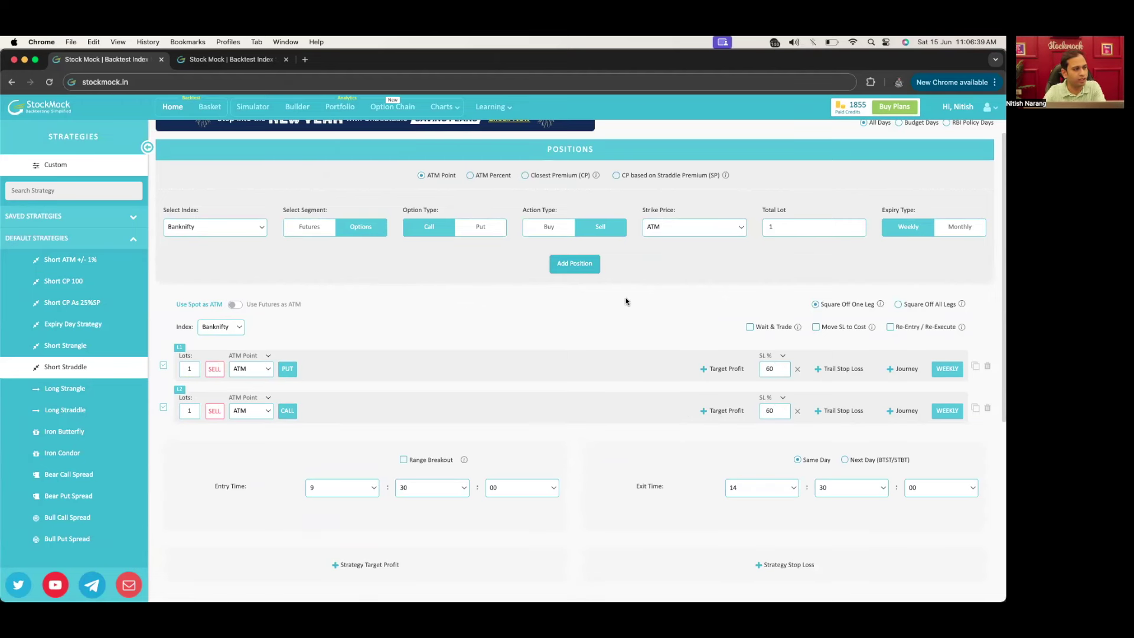
Step: Give the L1 put leg a Journey whose stop loss triggers a new leg selling an ATM call with 25% SL
scroll(626, 301, "down", 1)
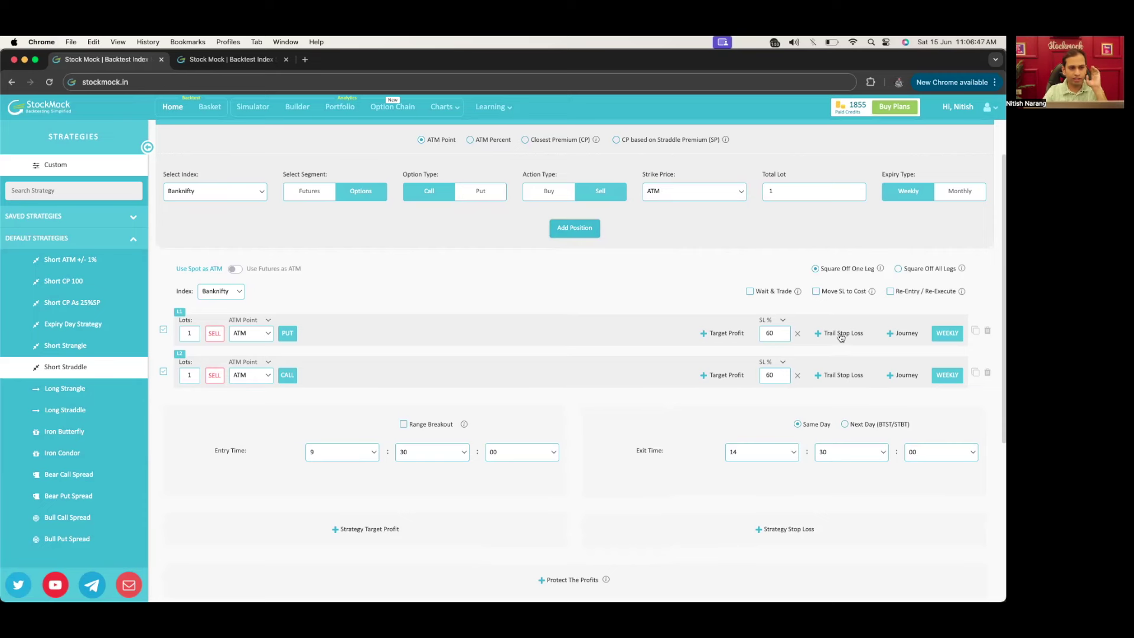
left_click(906, 334)
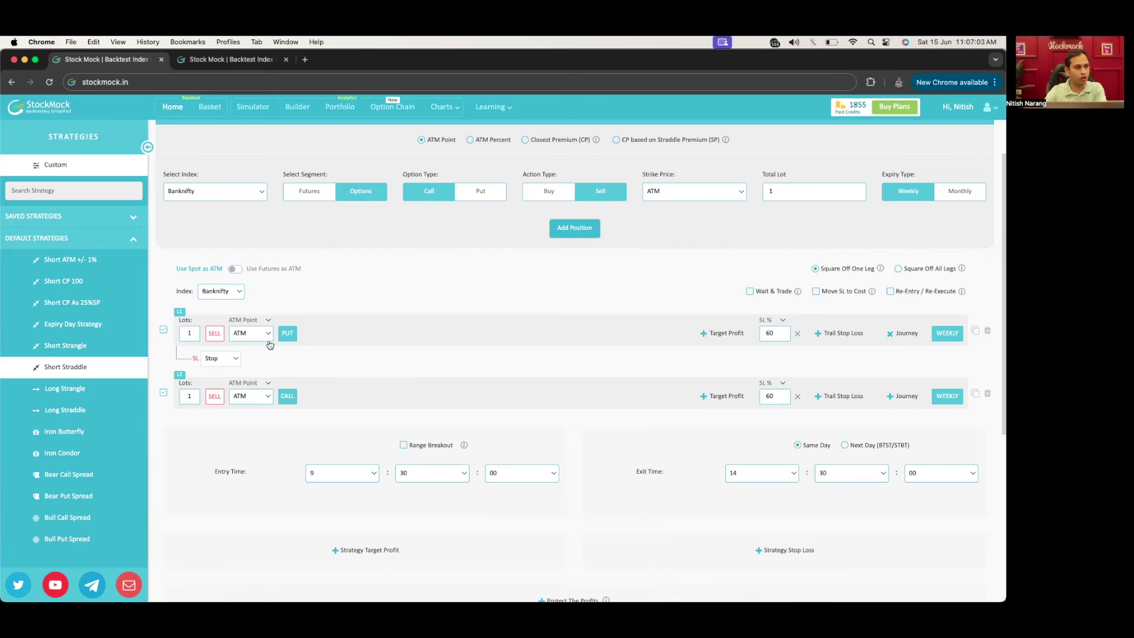
left_click(232, 358)
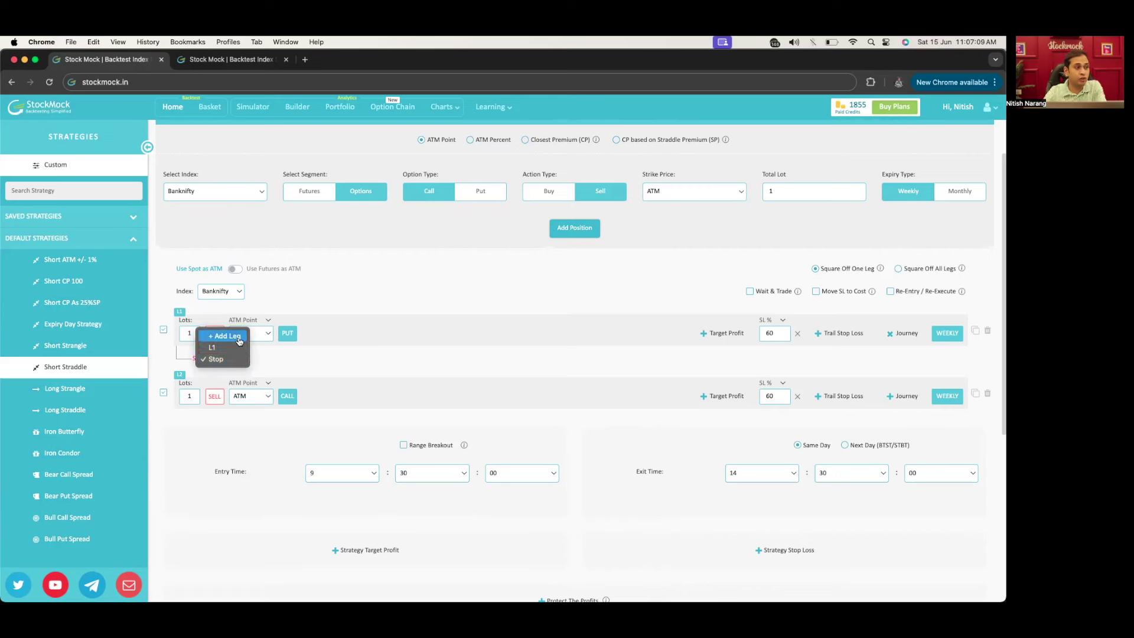
left_click(239, 336)
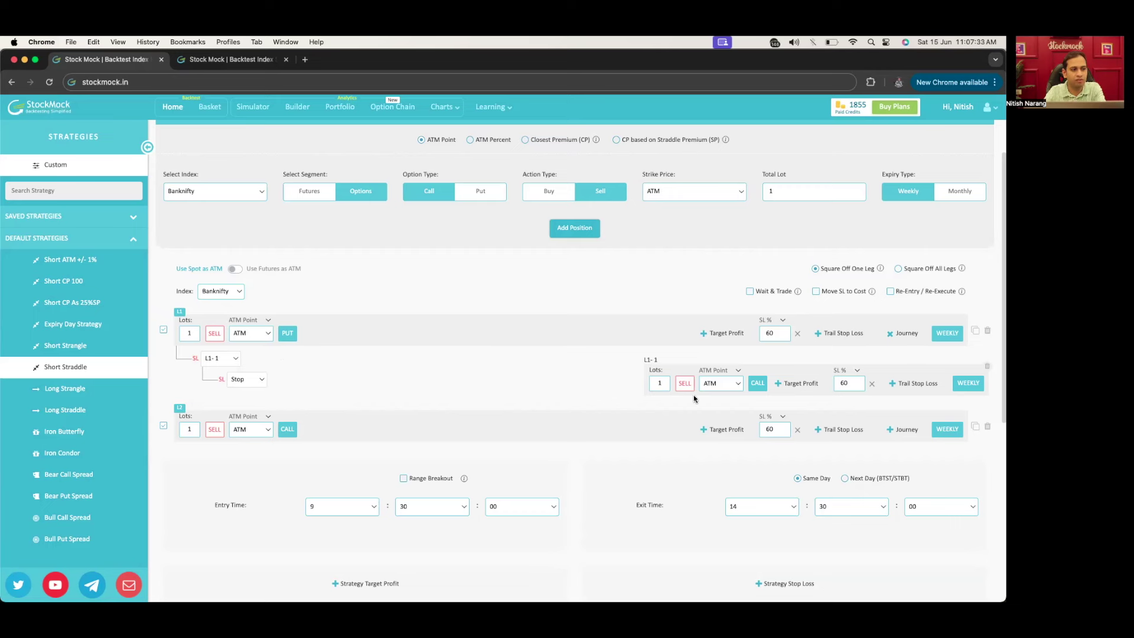
double_click(854, 387)
type("25")
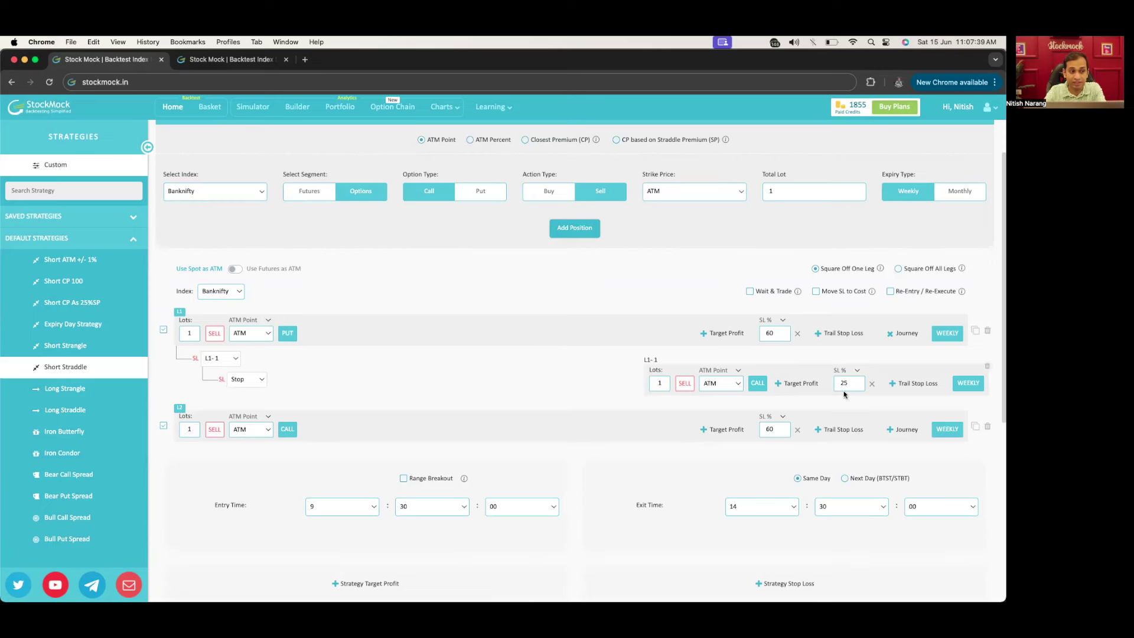
Step: Add a second L1 Journey leg on the first one's stop loss, selling a put at closest premium 50 with 25% SL
left_click(253, 386)
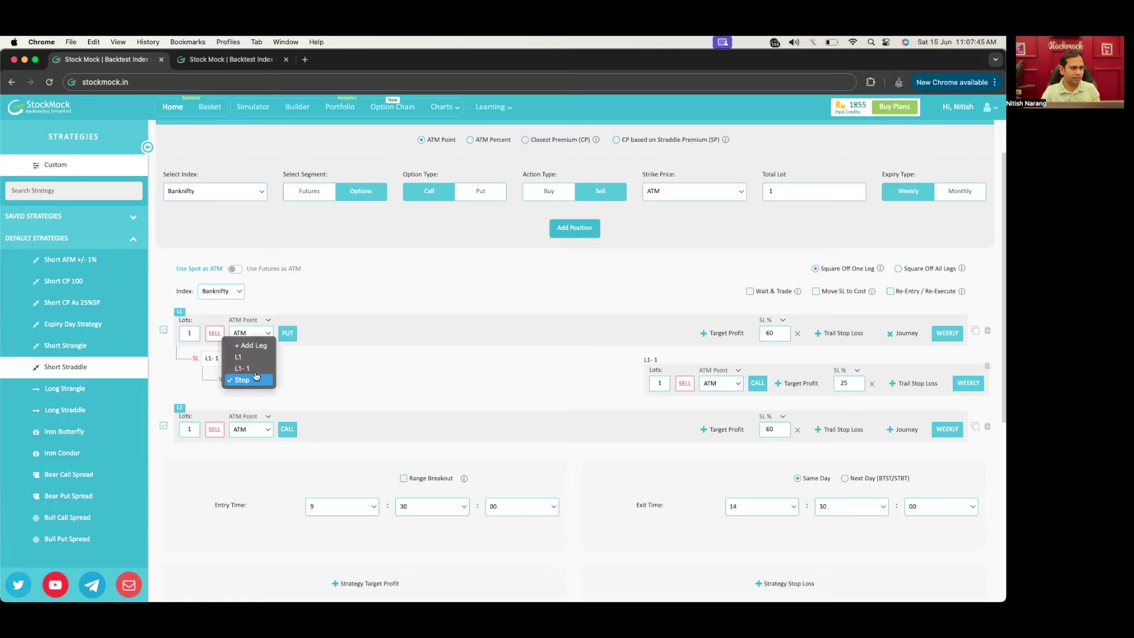
left_click(263, 347)
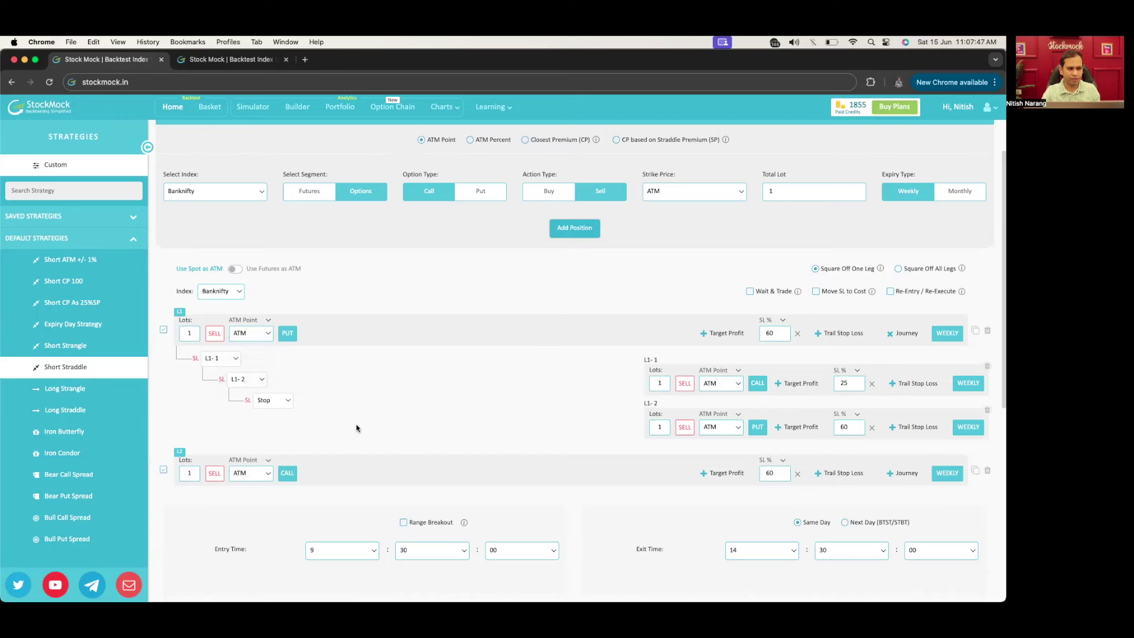
scroll(445, 424, "down", 1)
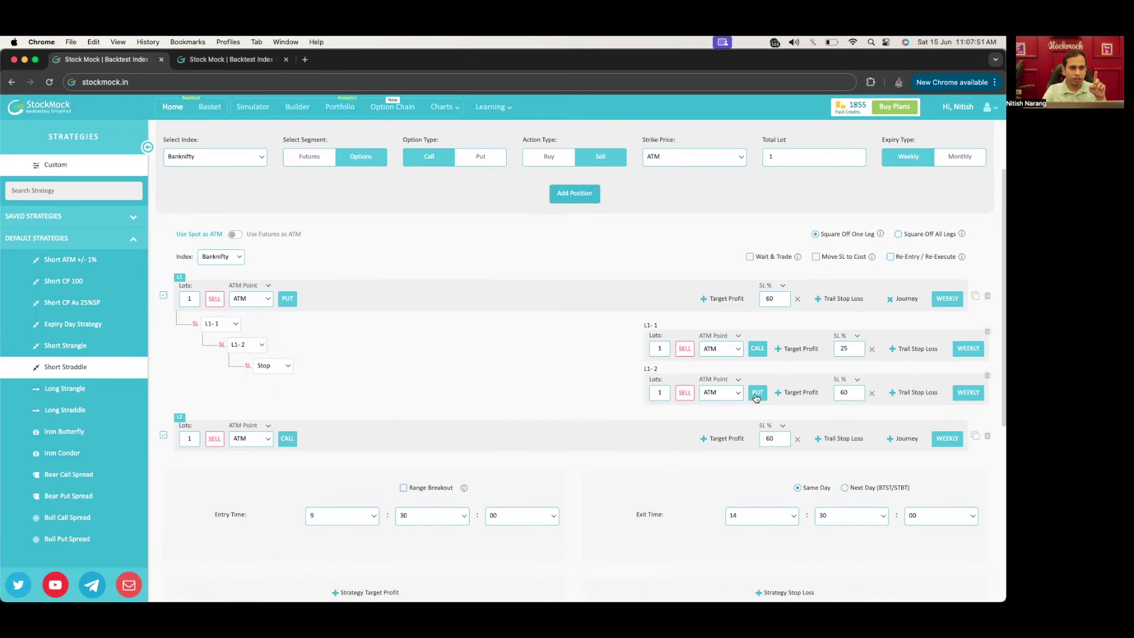
left_click(718, 383)
left_click(731, 405)
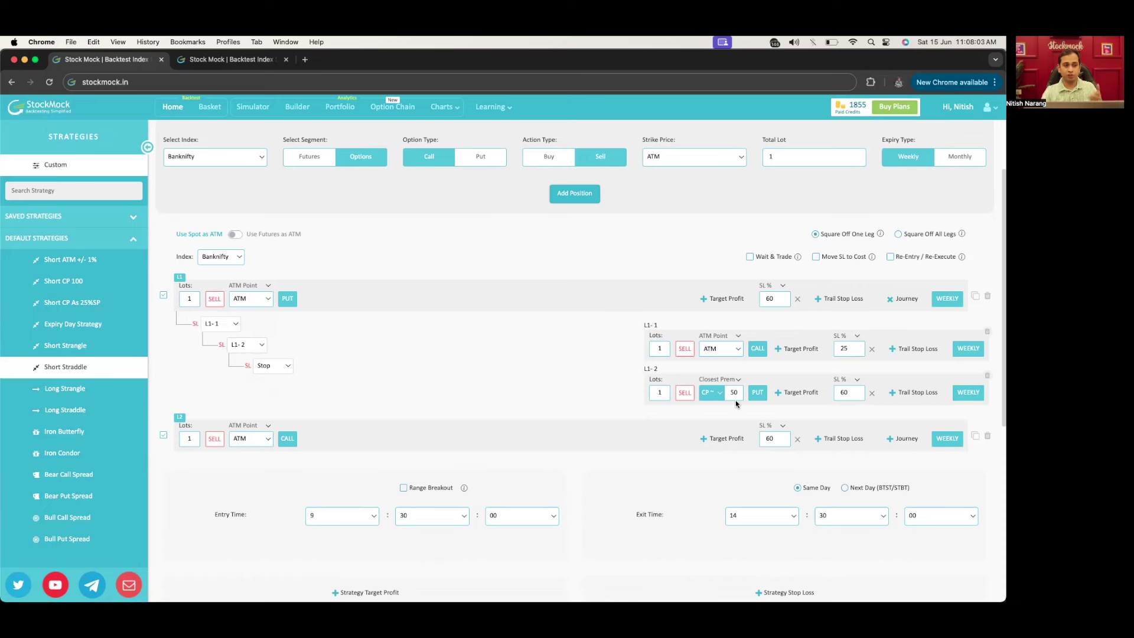
double_click(844, 393)
type("25")
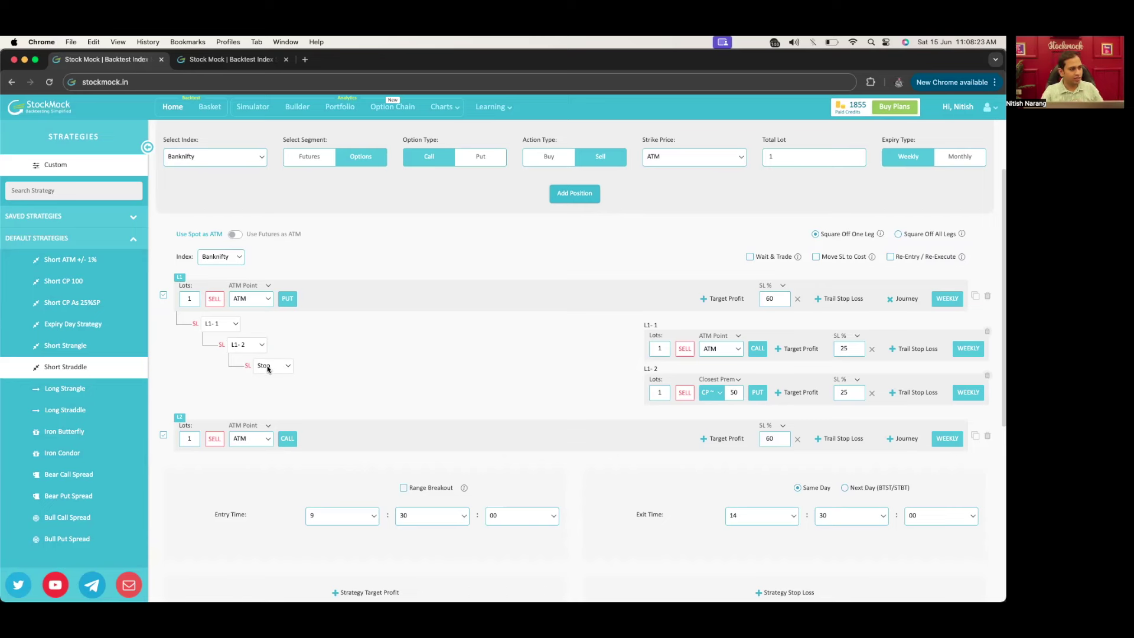
Step: Give the L2 call leg a Journey whose stop loss triggers a new leg selling an ATM put with 25% SL
scroll(390, 444, "down", 3)
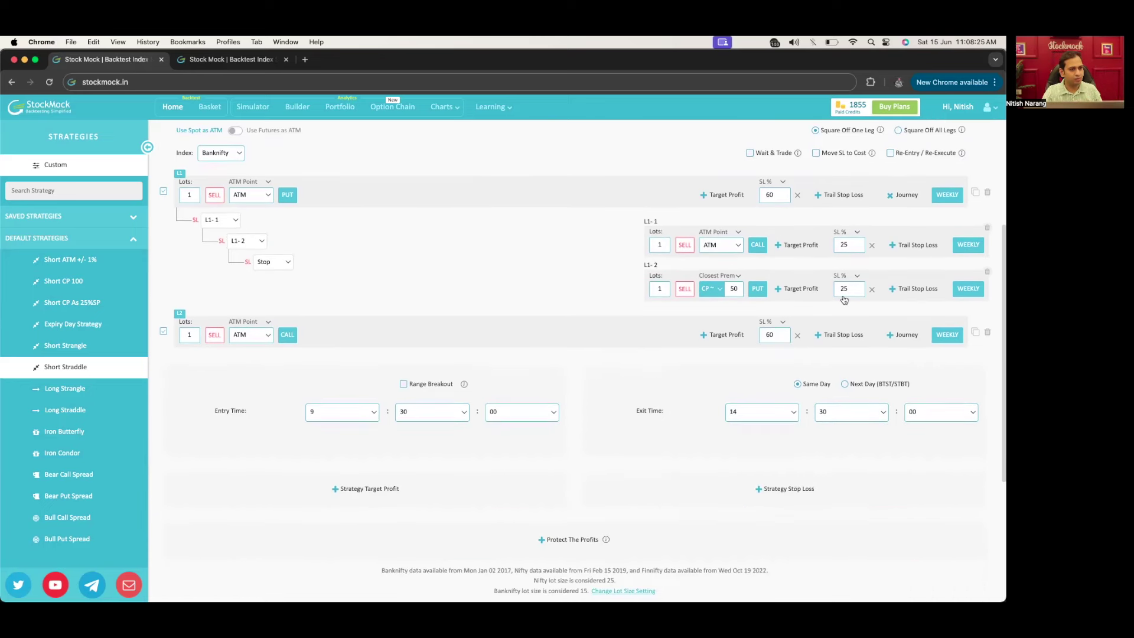
left_click(905, 334)
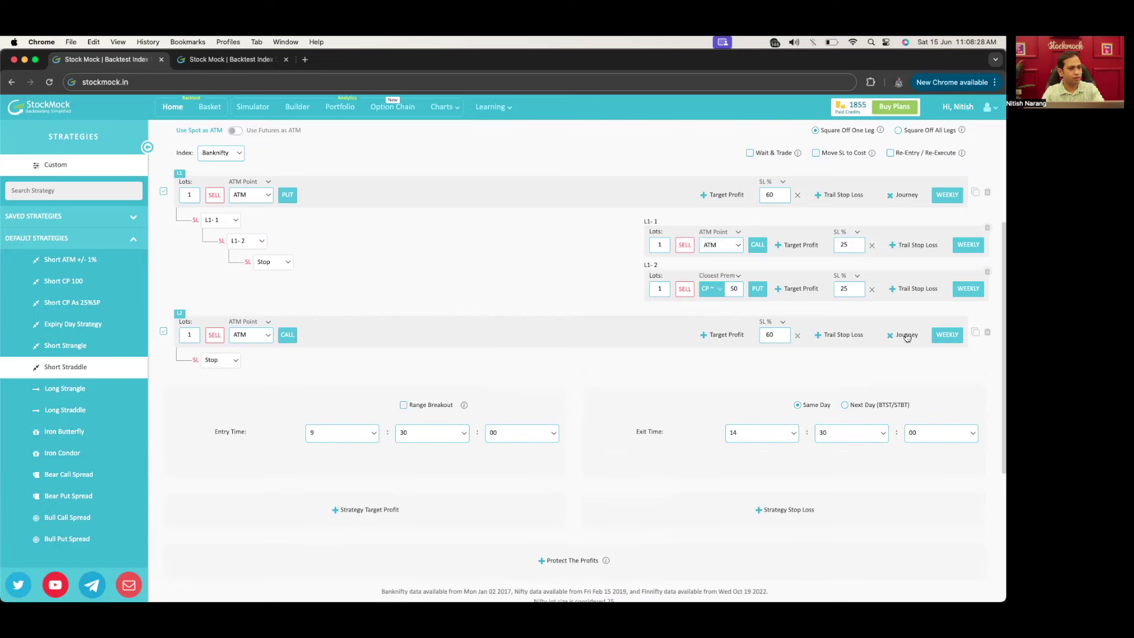
left_click(219, 362)
left_click(223, 338)
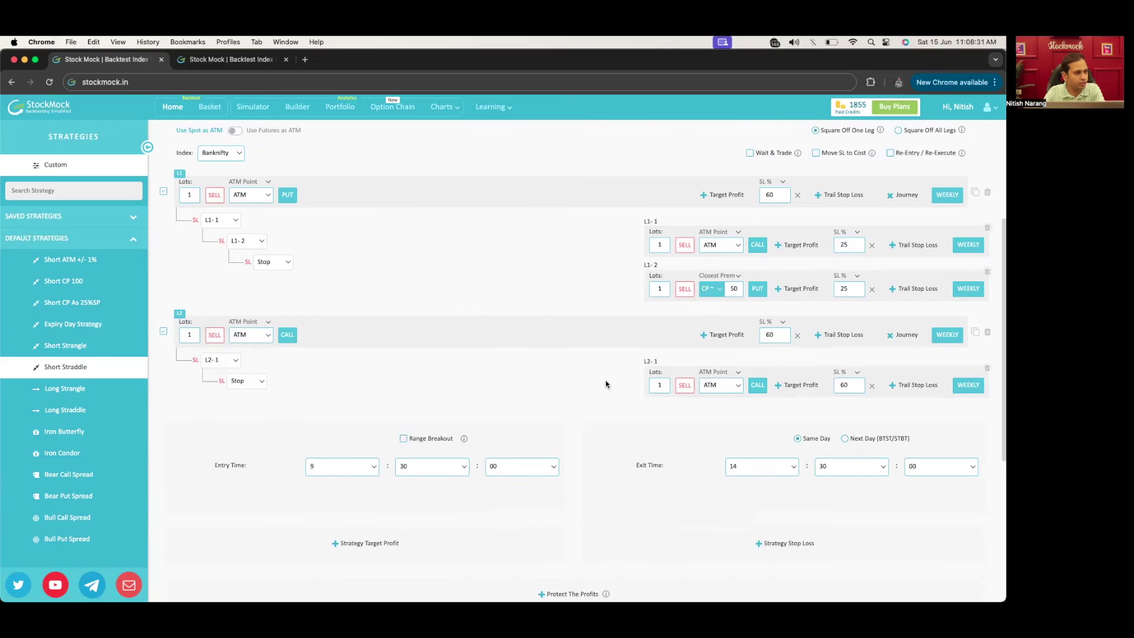
left_click(758, 385)
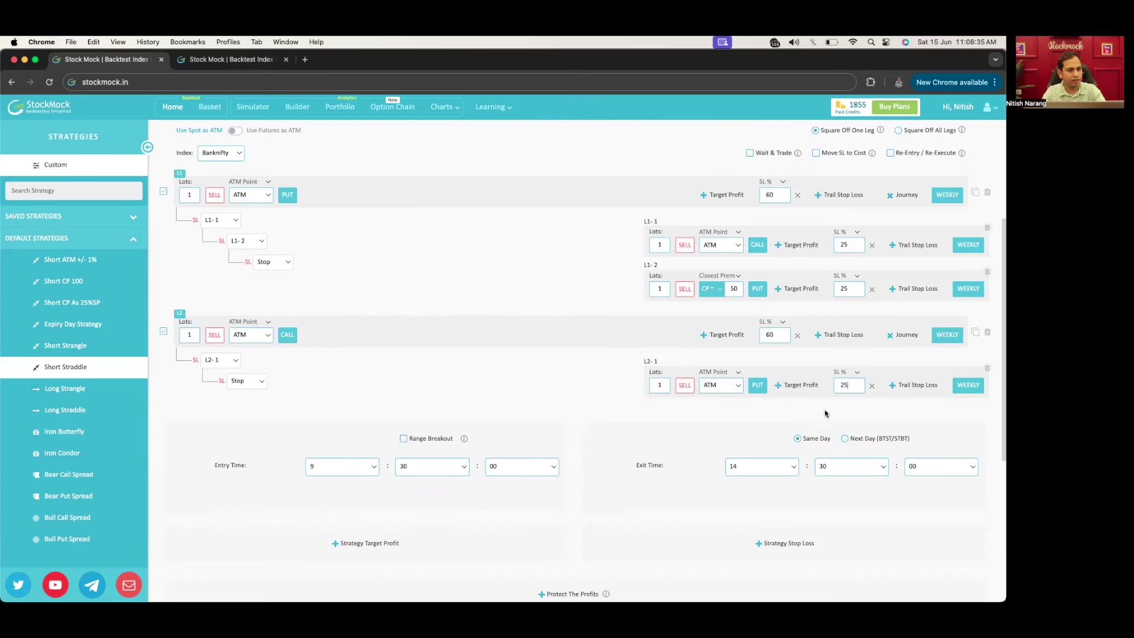
Step: Add a second L2 Journey leg on the first one's stop loss, selling a call at closest premium 50 with 25% SL
left_click(264, 383)
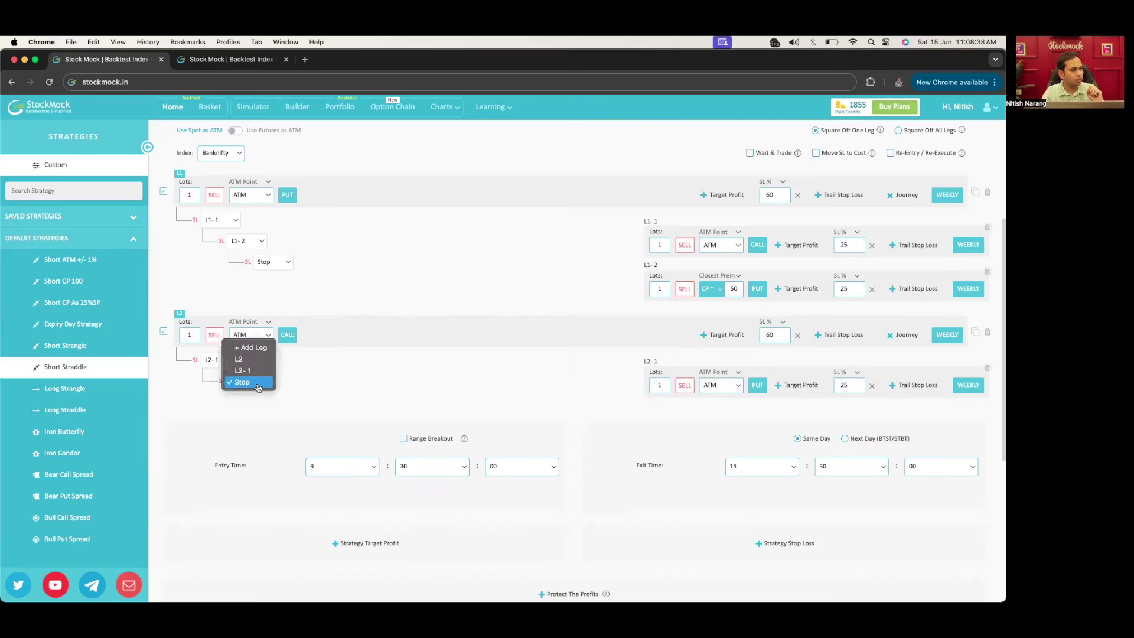
left_click(229, 412)
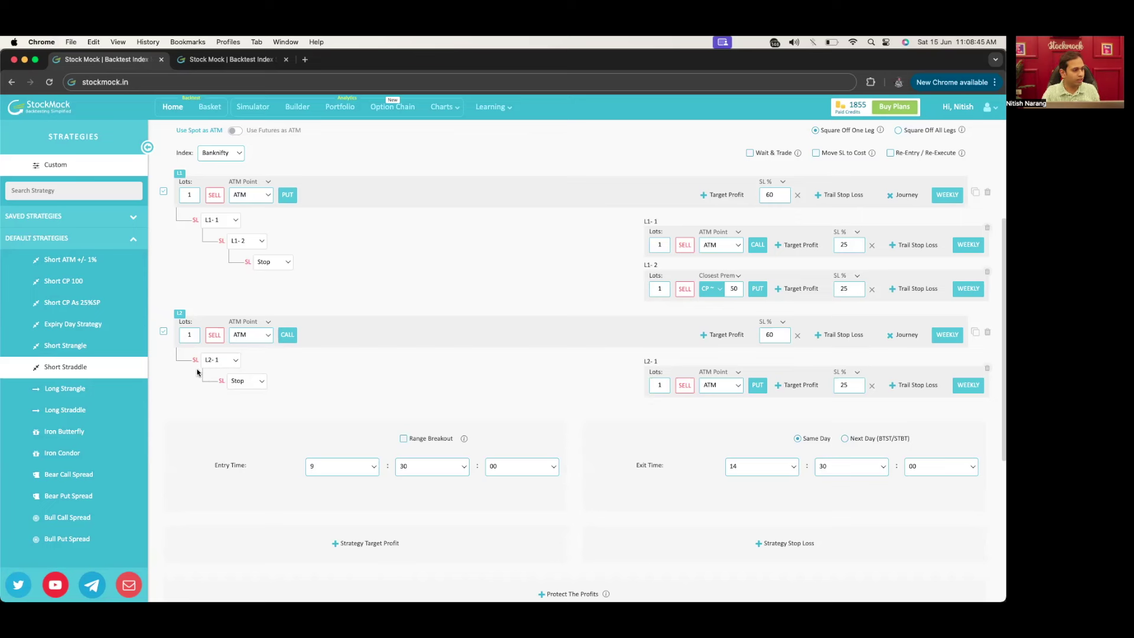
left_click(255, 382)
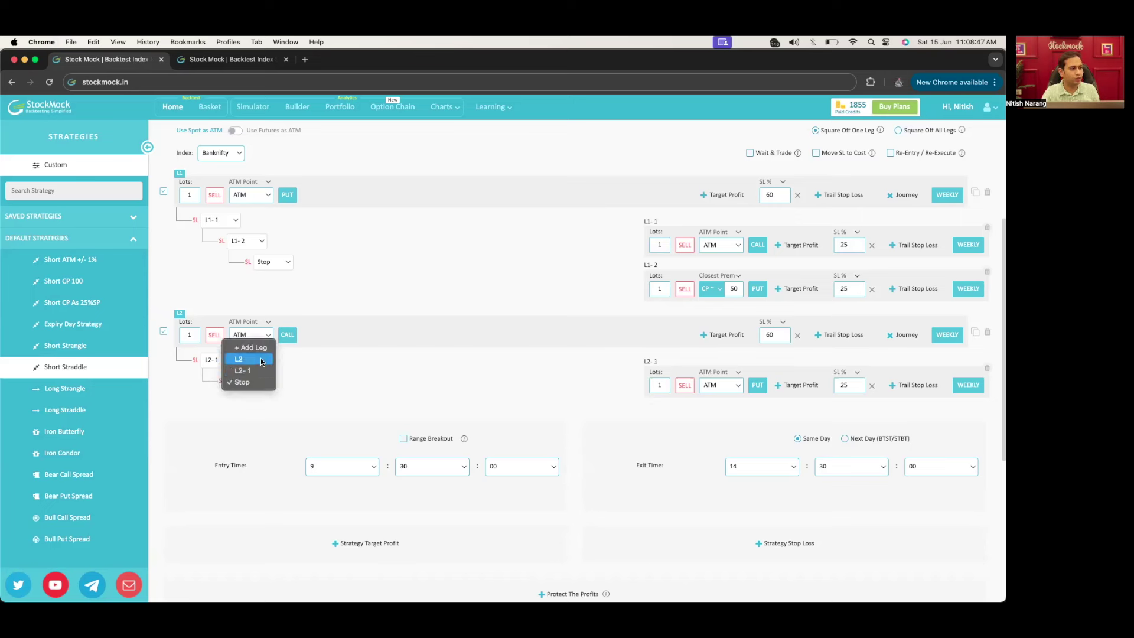
left_click(264, 348)
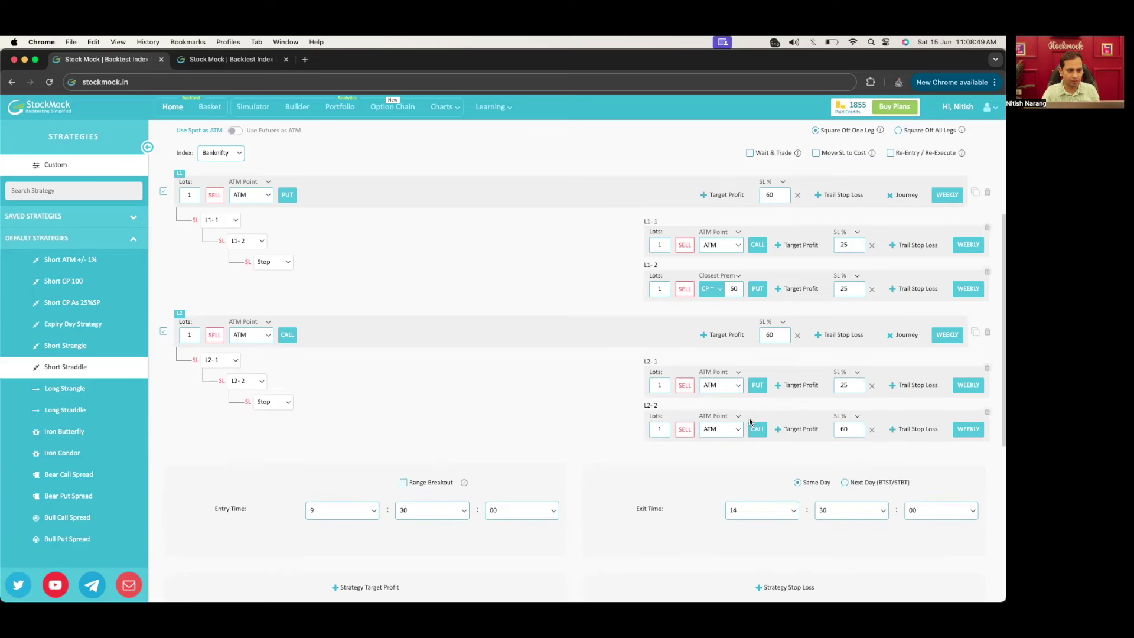
left_click(739, 417)
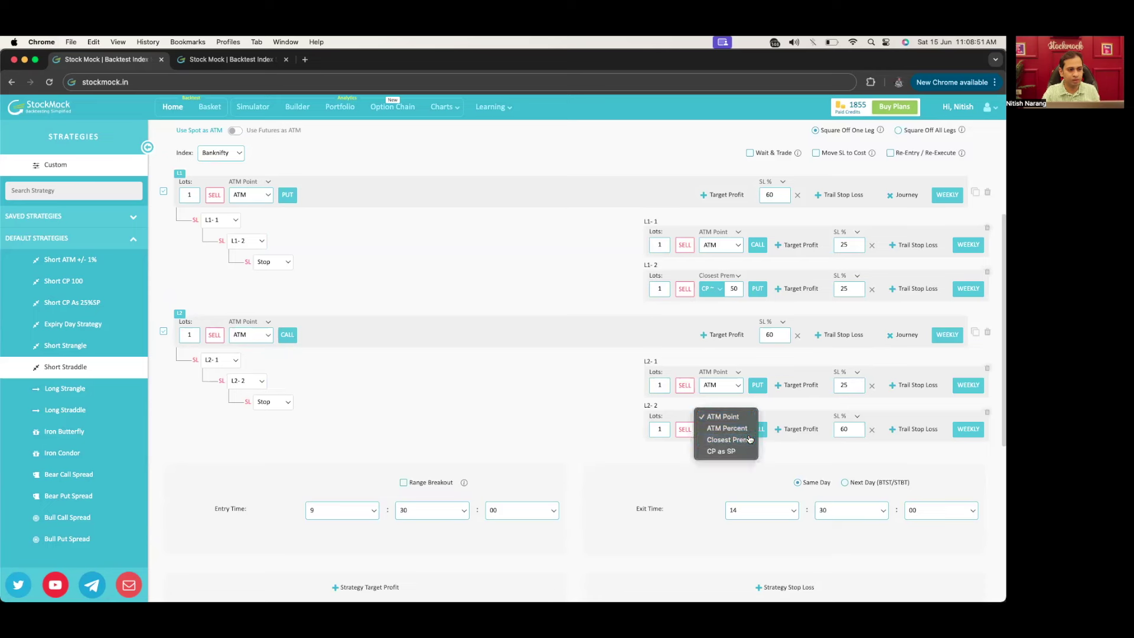
left_click(727, 439)
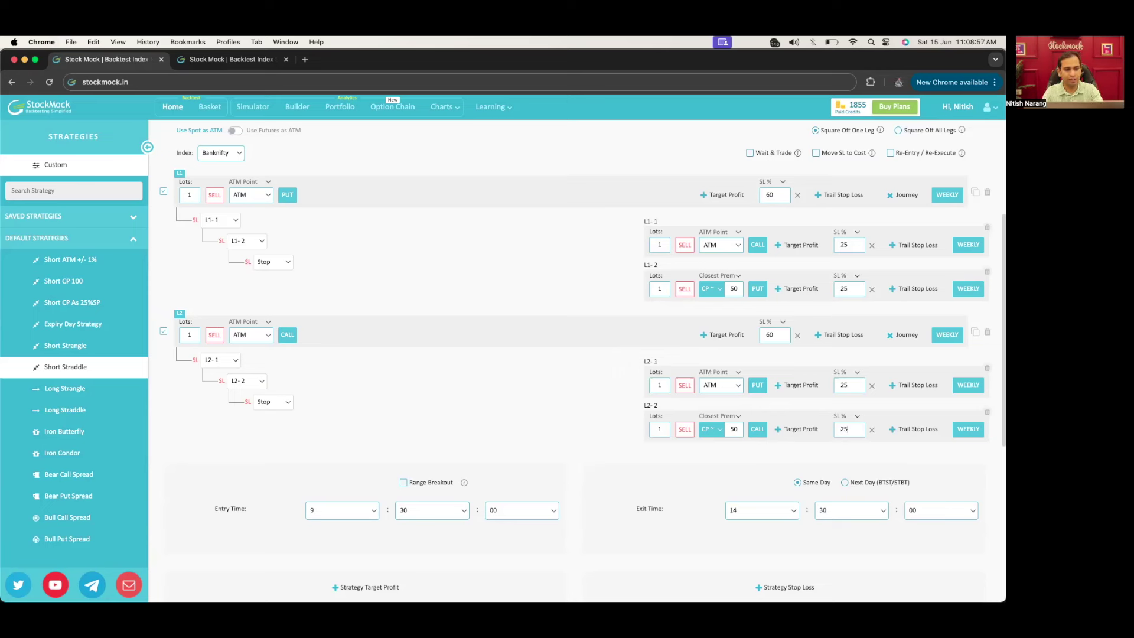
Step: Set the strategy's entry time to 9:22 and its exit time to 15:15
left_click(424, 511)
type("22")
key("Return")
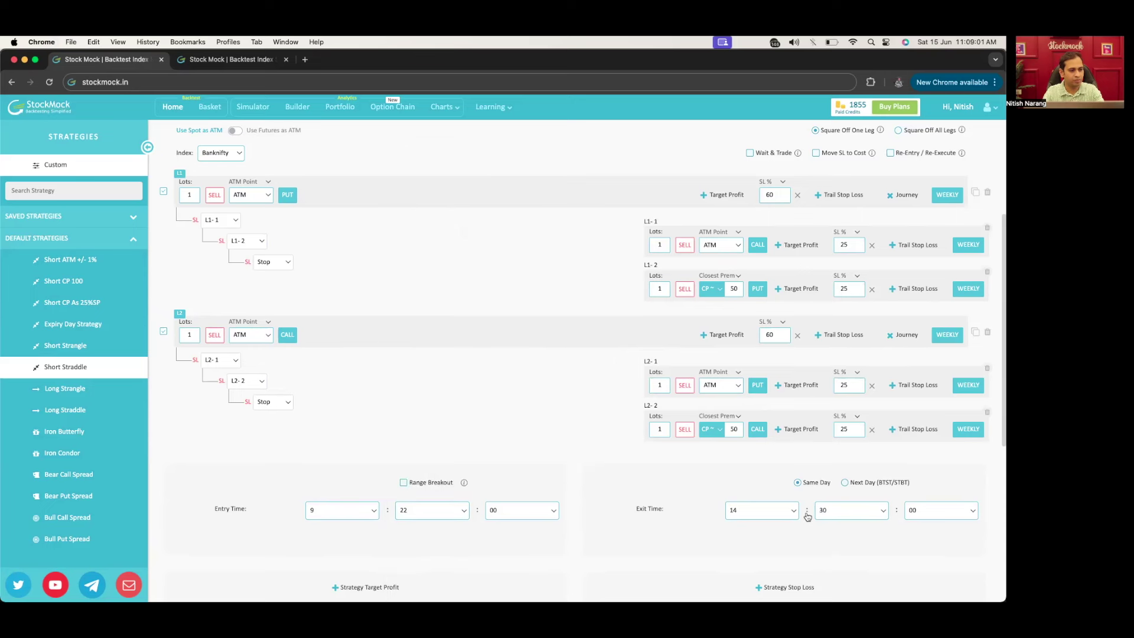
left_click(789, 512)
left_click(785, 519)
left_click(839, 512)
type("15")
key("Return")
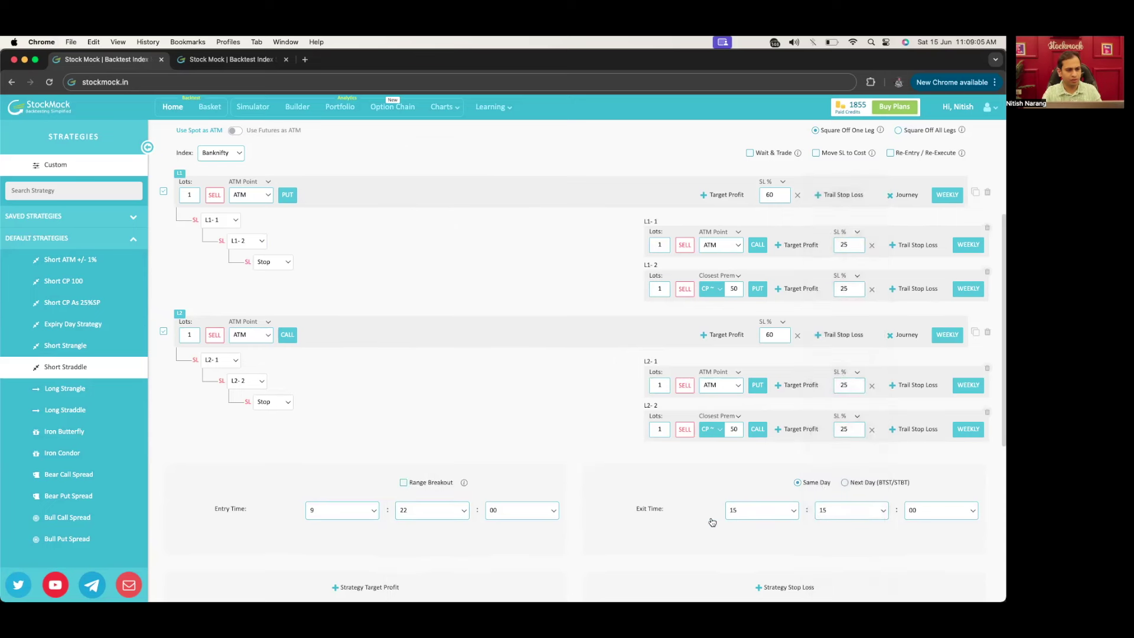
Step: Run the backtest over a 2-year range and exclude Fridays from the results
scroll(582, 480, "down", 5)
left_click(629, 447)
left_click(970, 481)
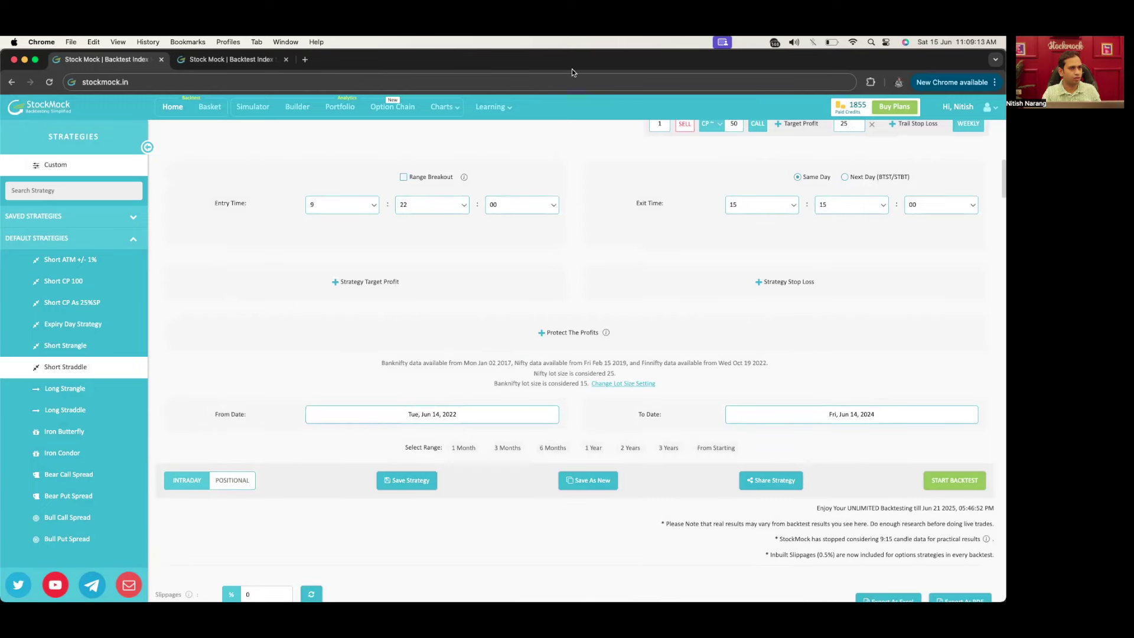
scroll(655, 317, "down", 8)
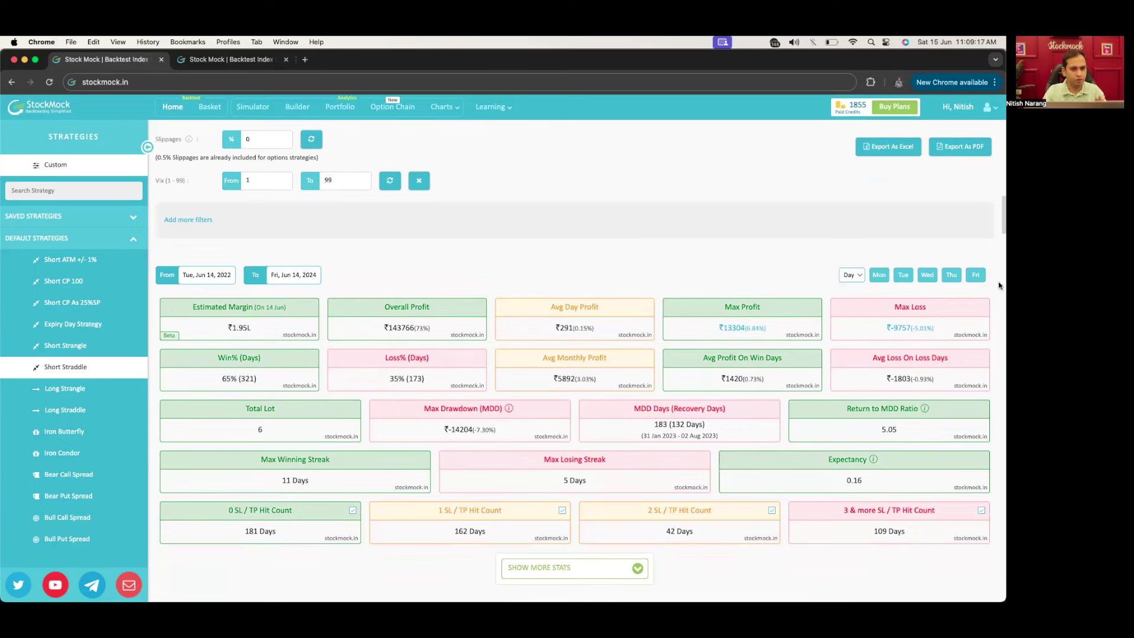
left_click(979, 281)
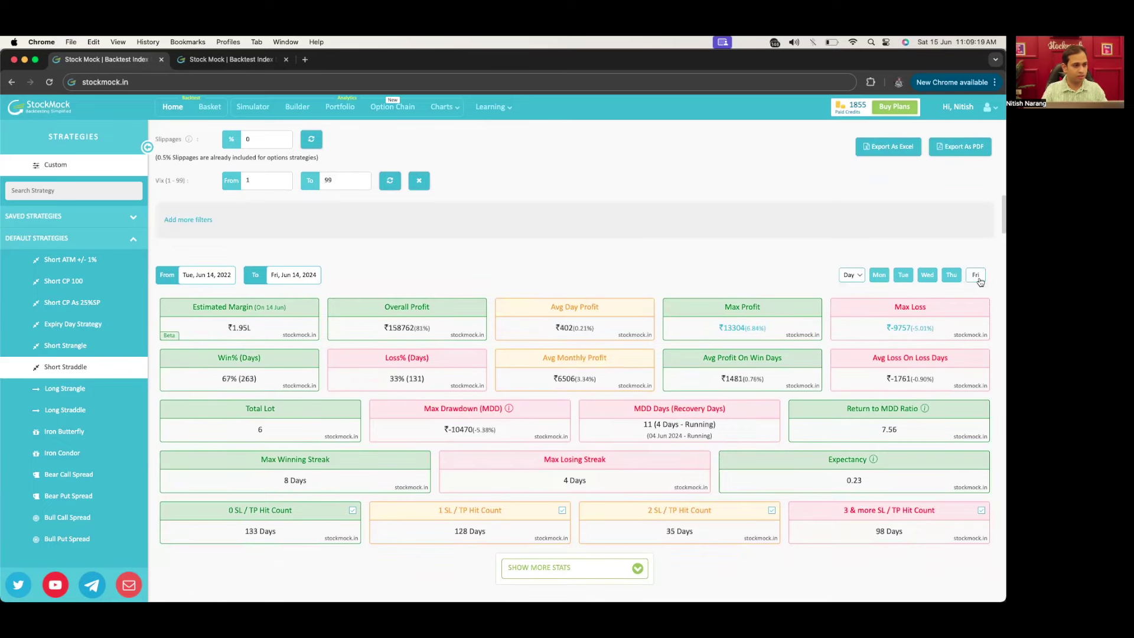
Step: Examine the monthly breakup, the profit chart and the daily trade table through to its per-leg Journey columns
scroll(687, 406, "down", 2)
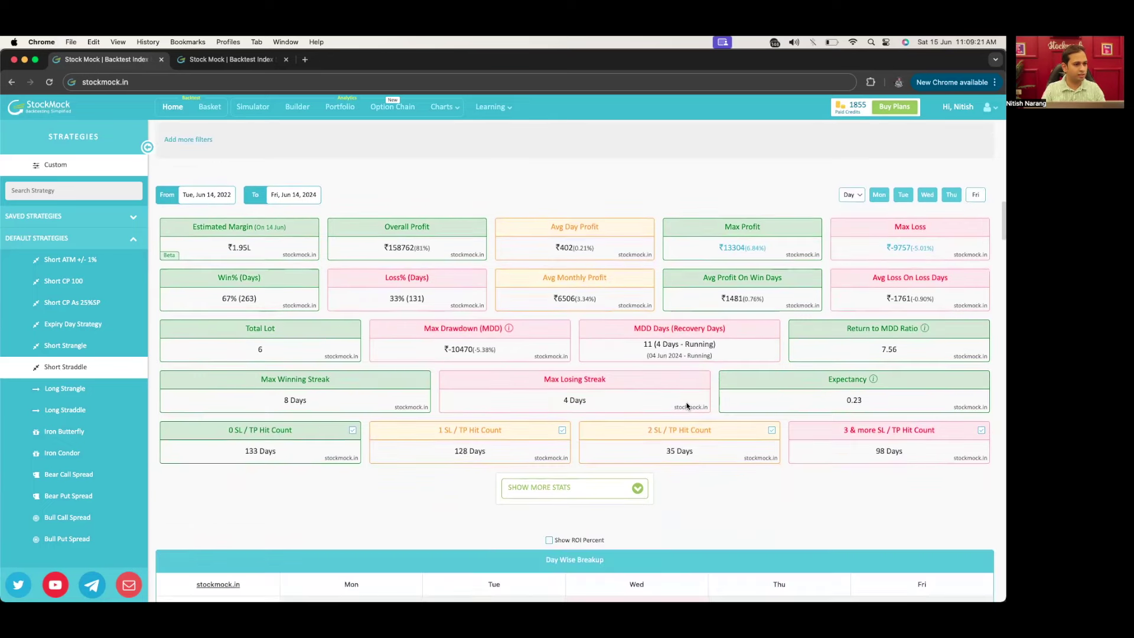
scroll(687, 405, "down", 10)
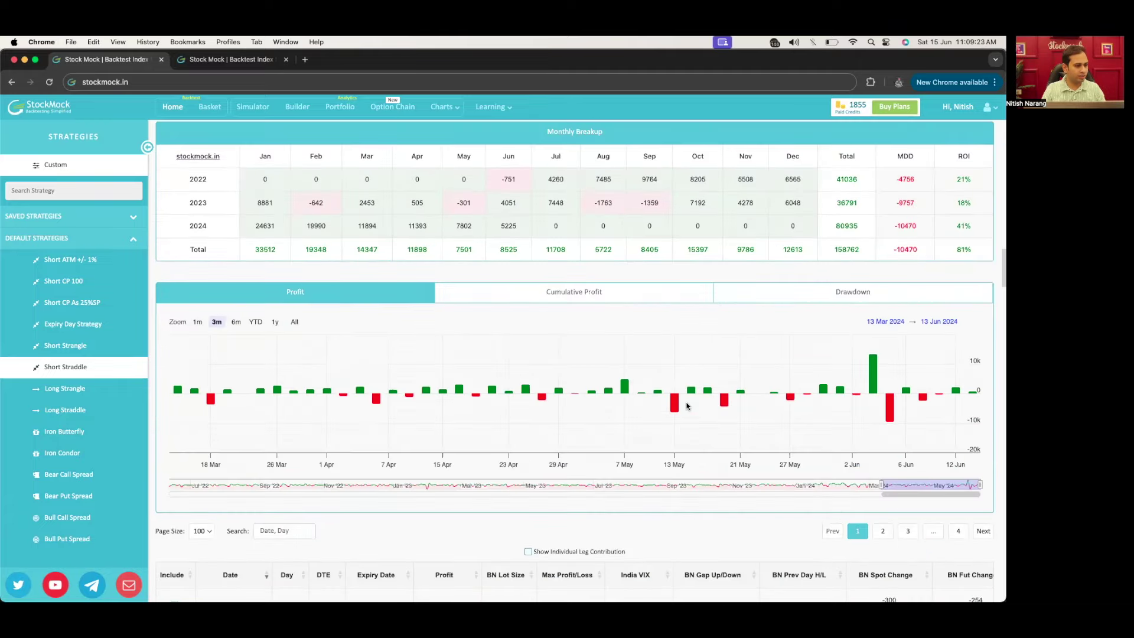
scroll(686, 549, "down", 8)
scroll(686, 535, "down", 3)
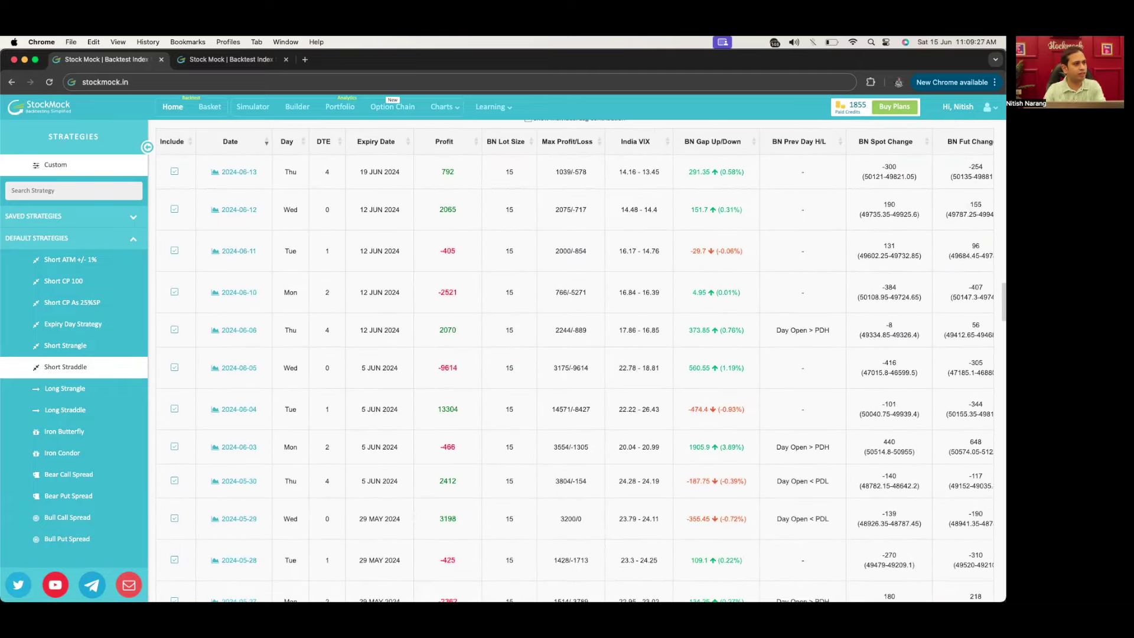
scroll(642, 320, "up", 1)
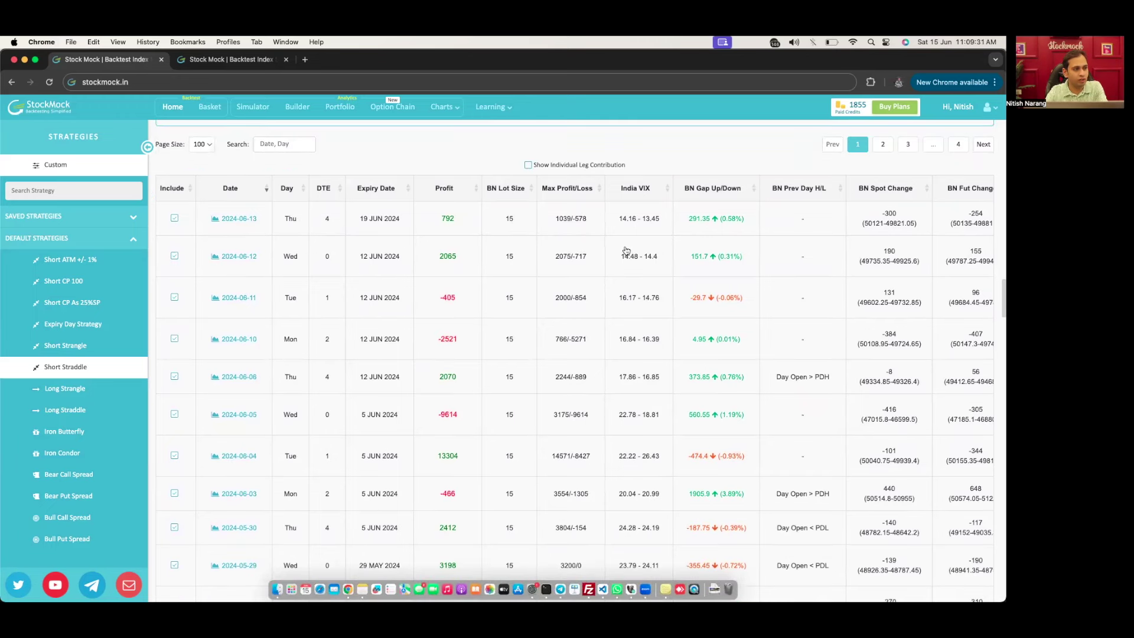
scroll(664, 304, "right", 5)
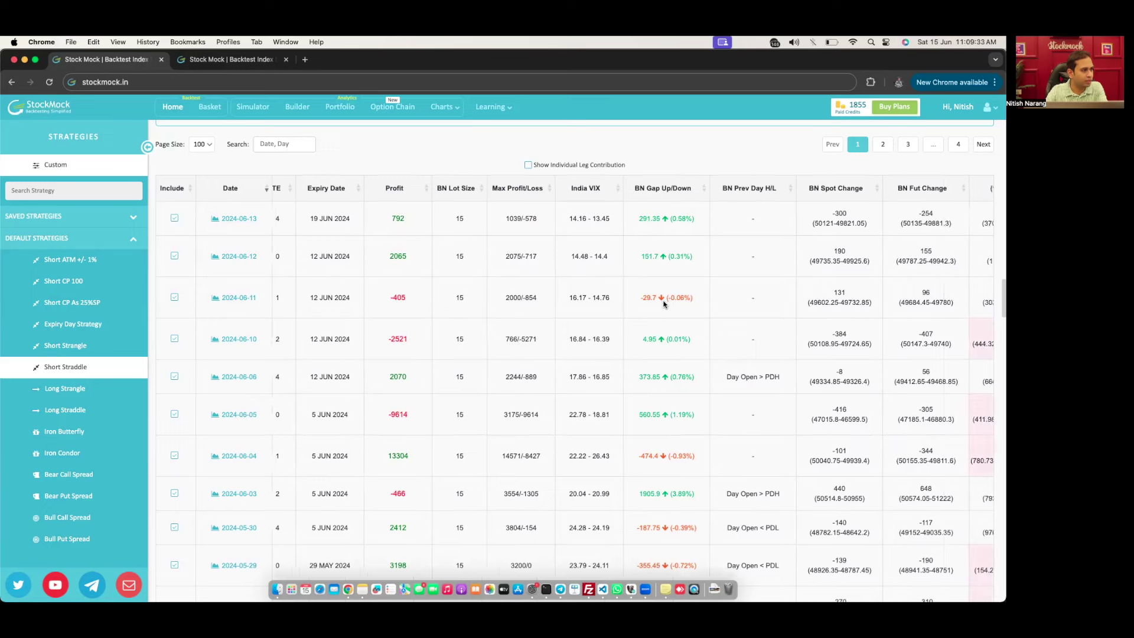
scroll(664, 301, "right", 9)
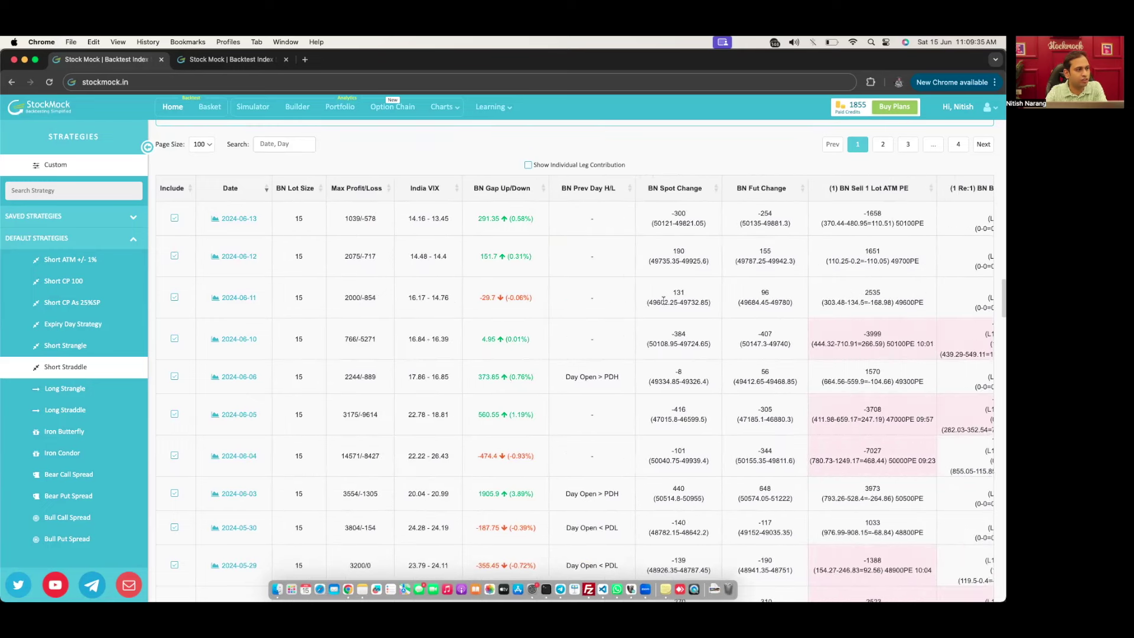
scroll(664, 302, "right", 2)
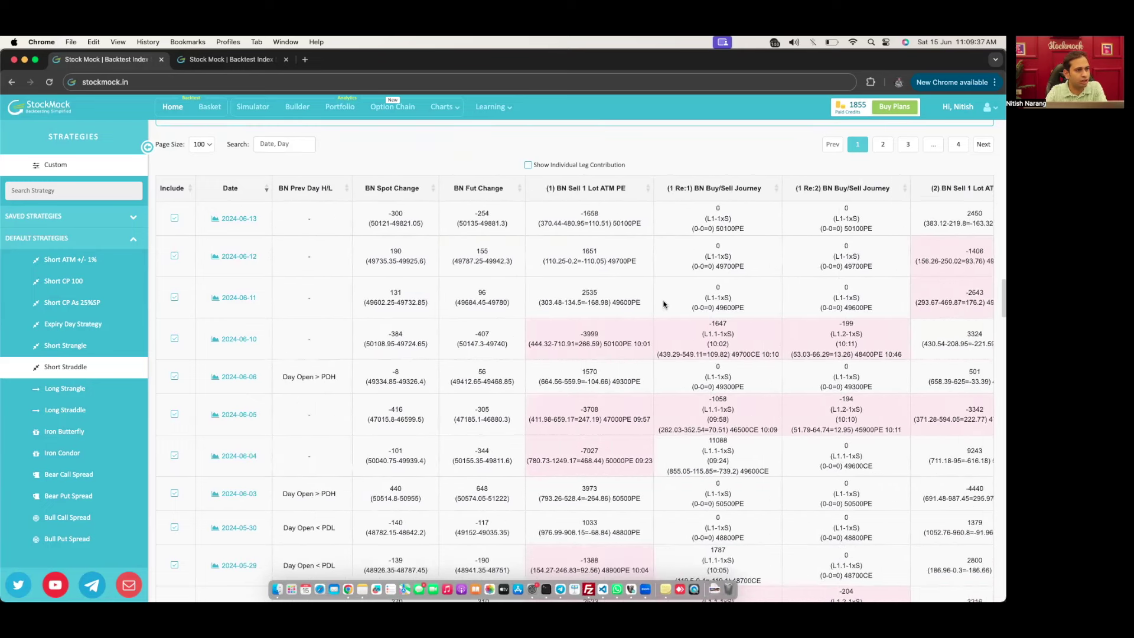
Step: Examine the 2024-06-13 row of the daily trade table across its sold ATM put, Journey and sold ATM call entries
scroll(664, 304, "right", 5)
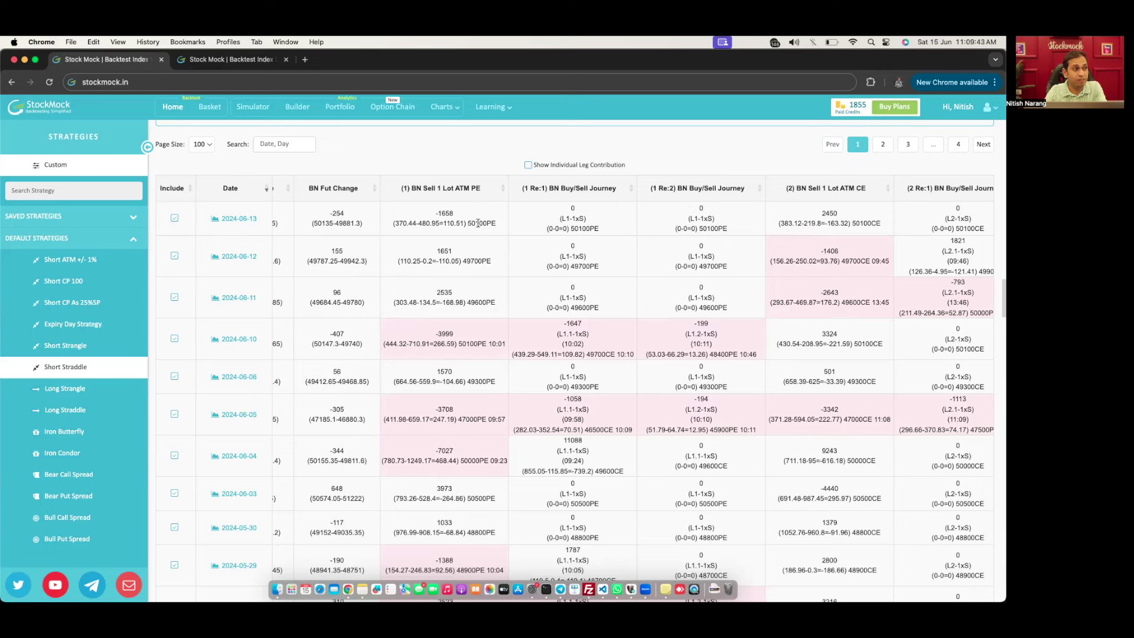
left_click_drag(496, 223, 410, 216)
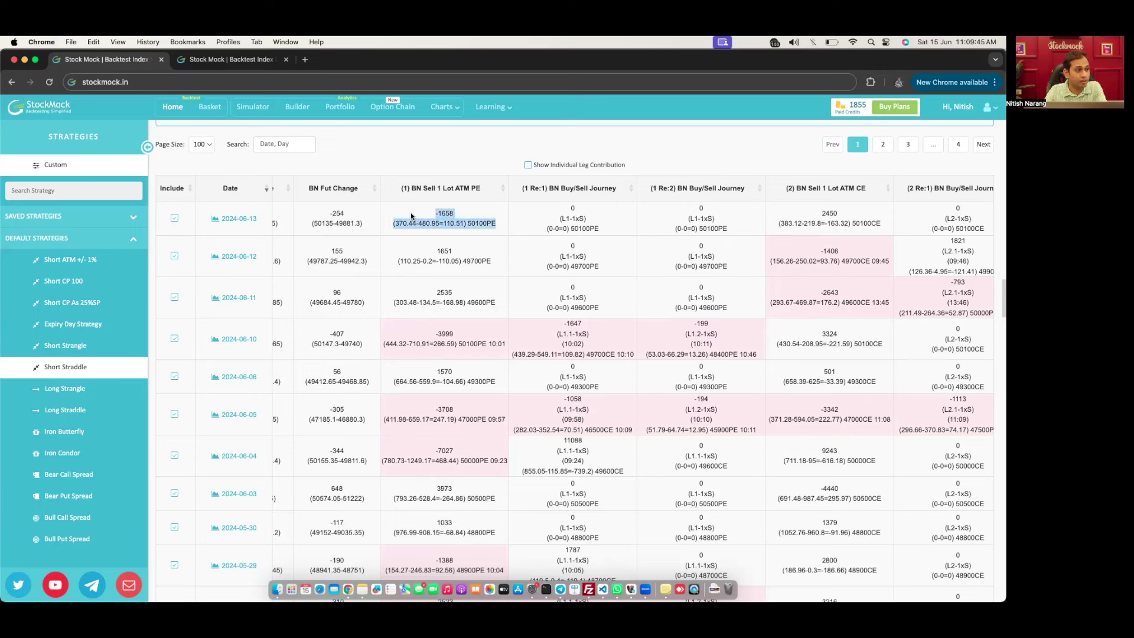
left_click(411, 216)
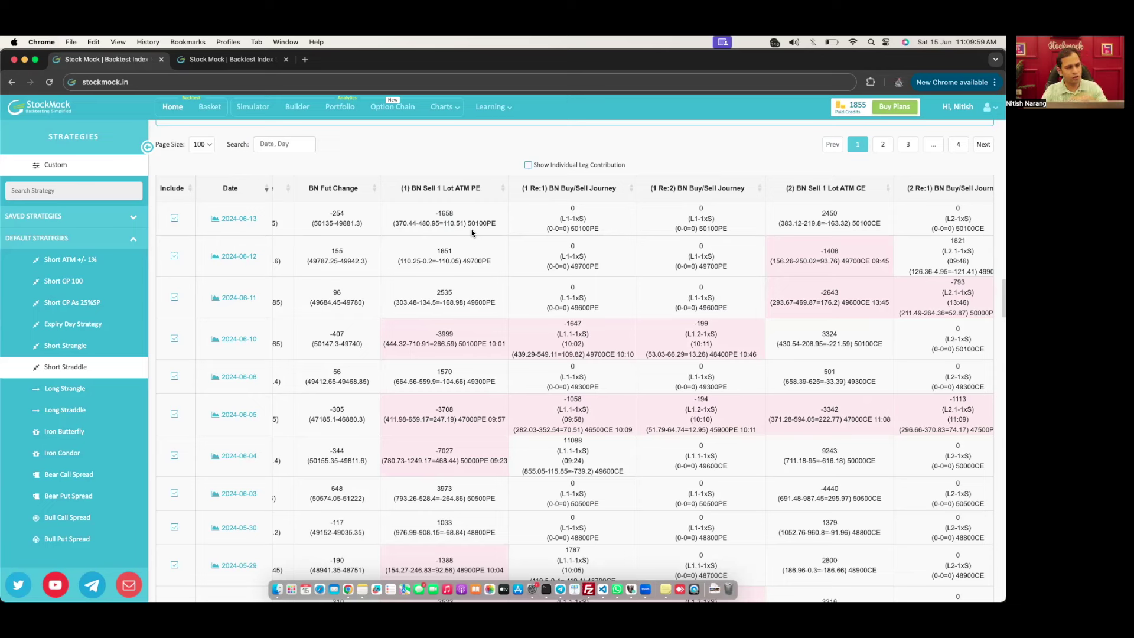
left_click_drag(438, 216, 494, 221)
left_click(495, 219)
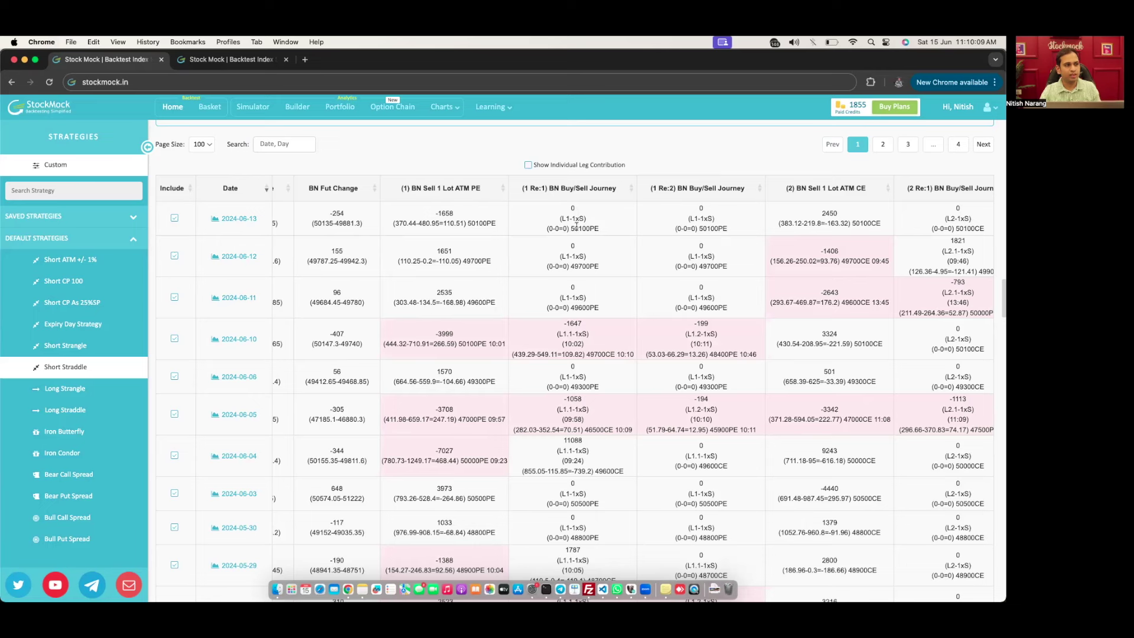
left_click_drag(548, 229, 564, 227)
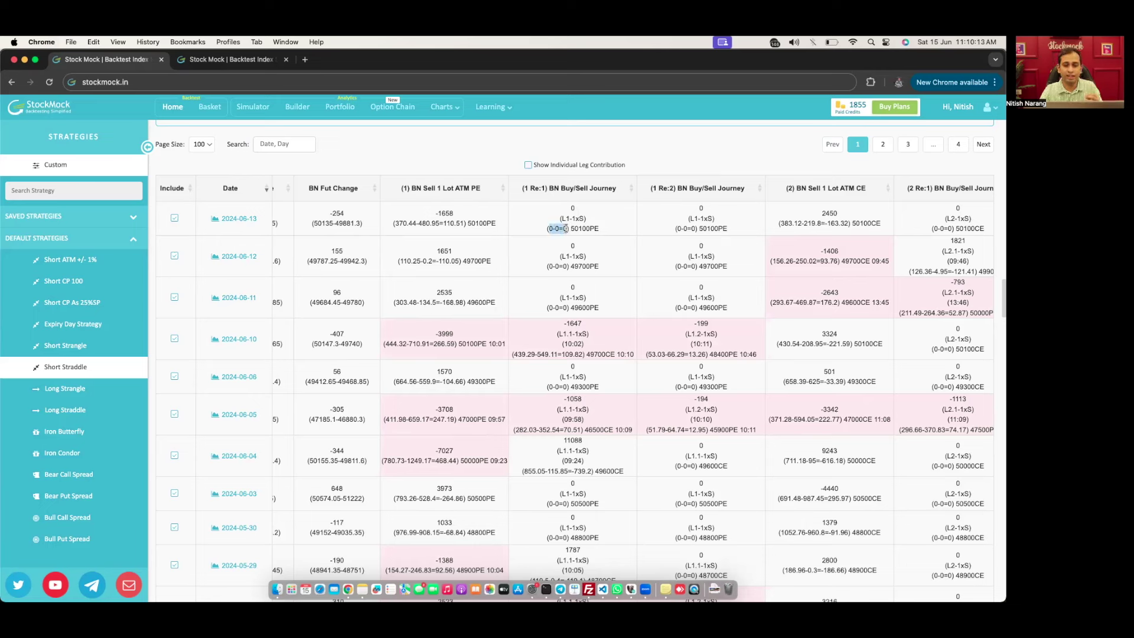
left_click(565, 229)
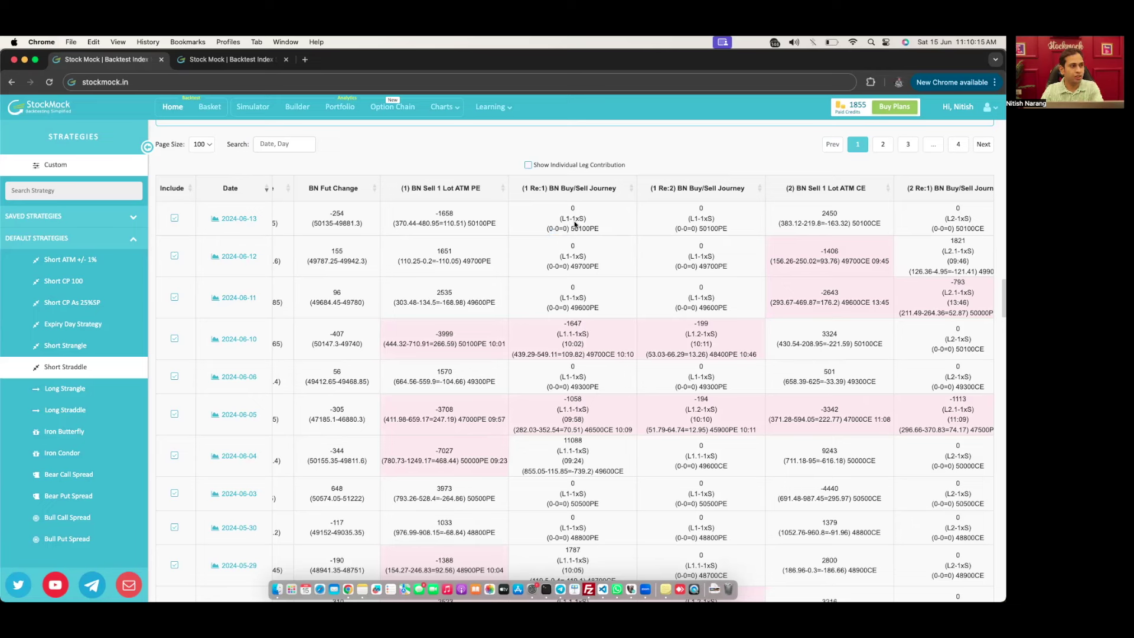
left_click_drag(496, 225, 434, 215)
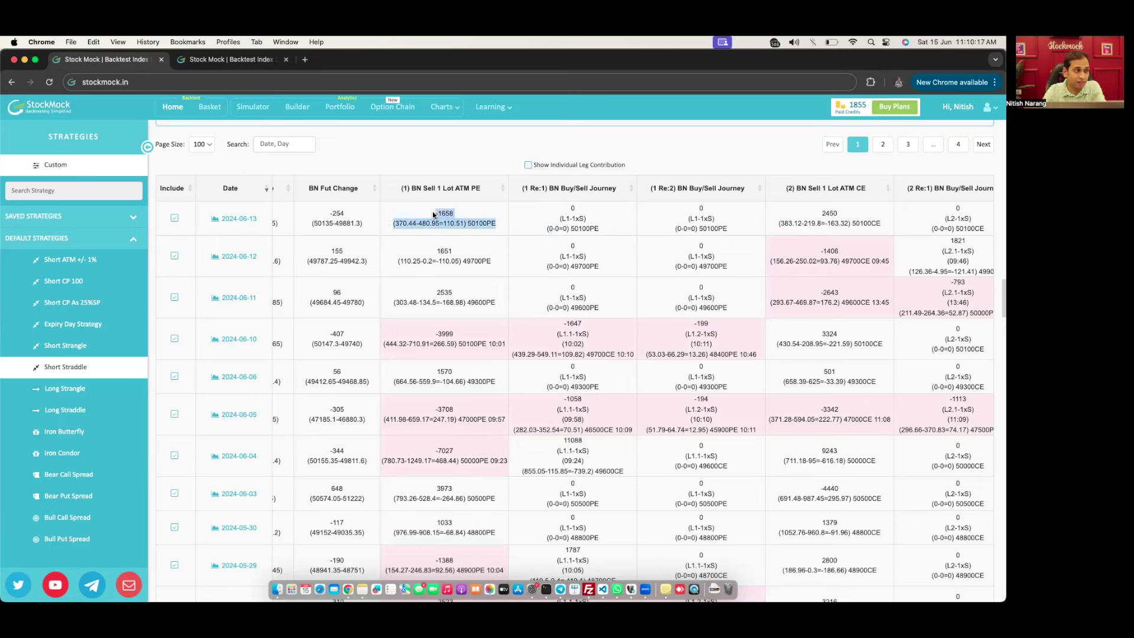
left_click(434, 215)
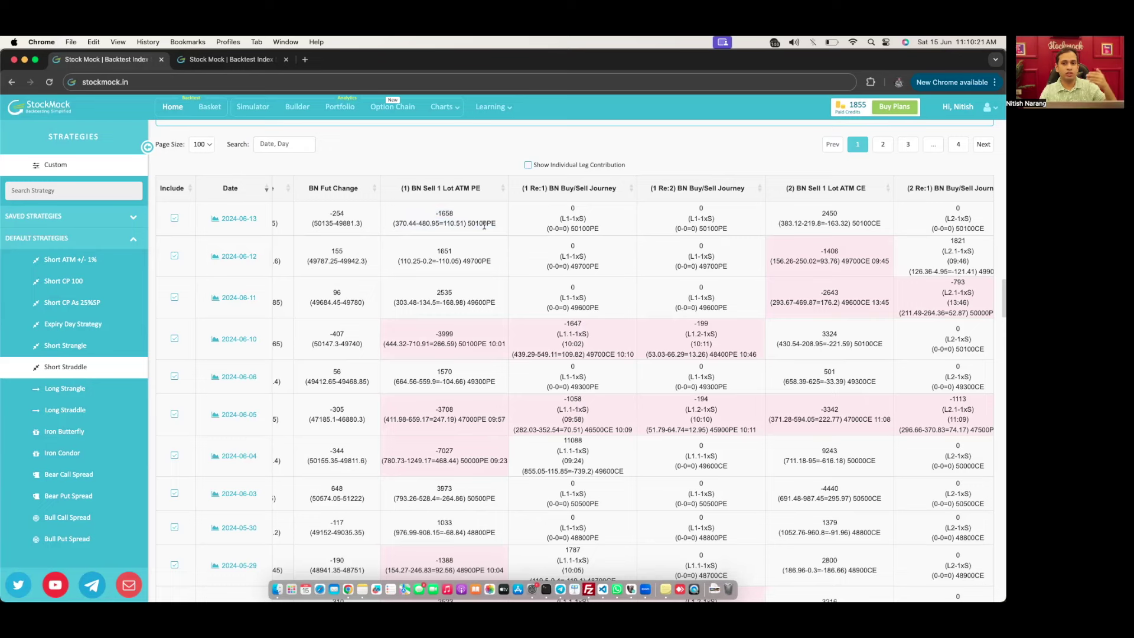
scroll(639, 234, "right", 3)
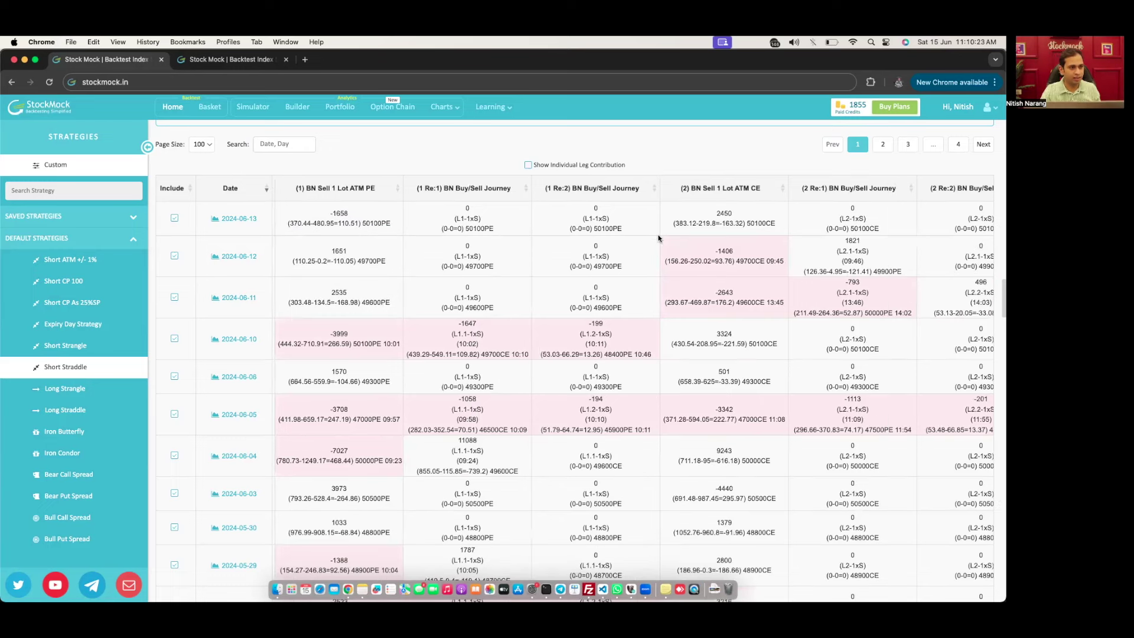
scroll(658, 238, "right", 1)
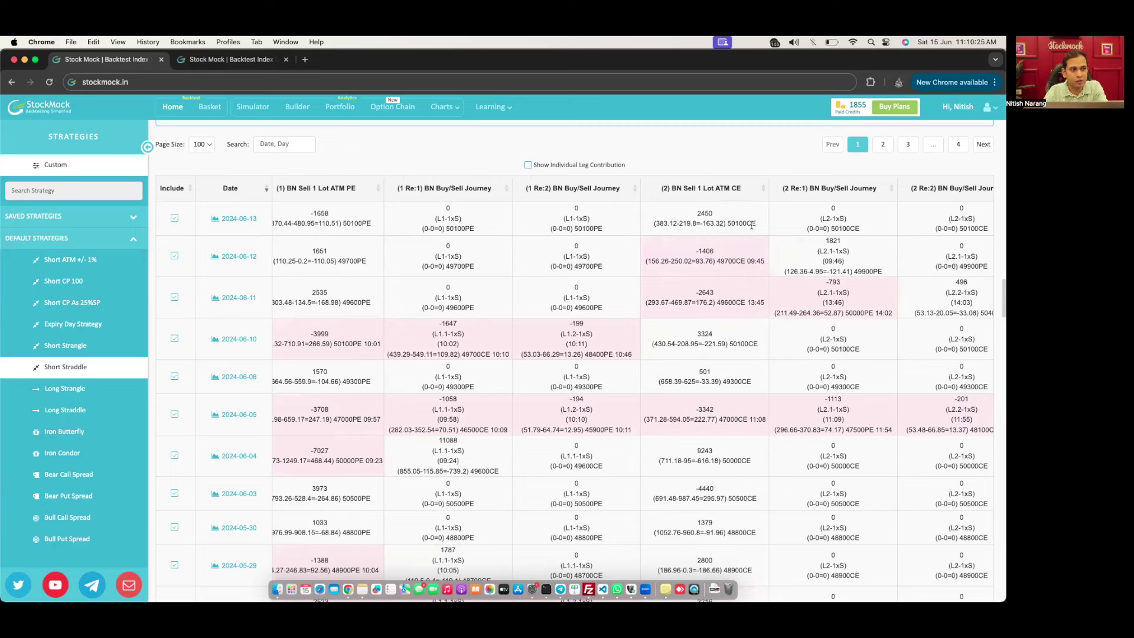
double_click(740, 223)
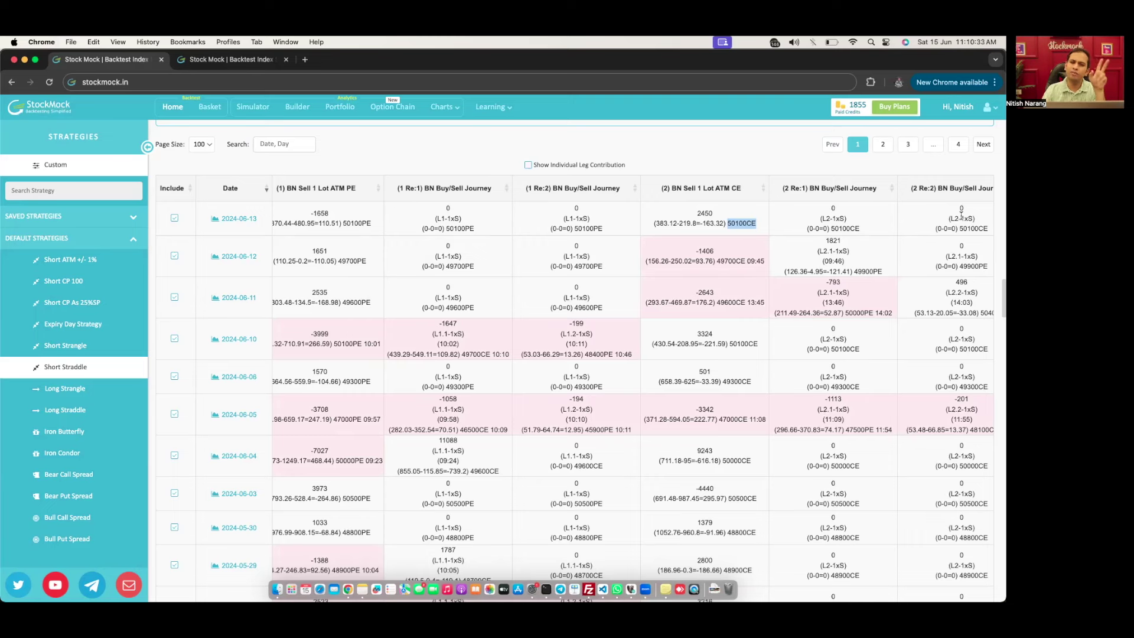
Step: View the intraday PnL graph for 2024-06-12 and close it
scroll(850, 232, "left", 5)
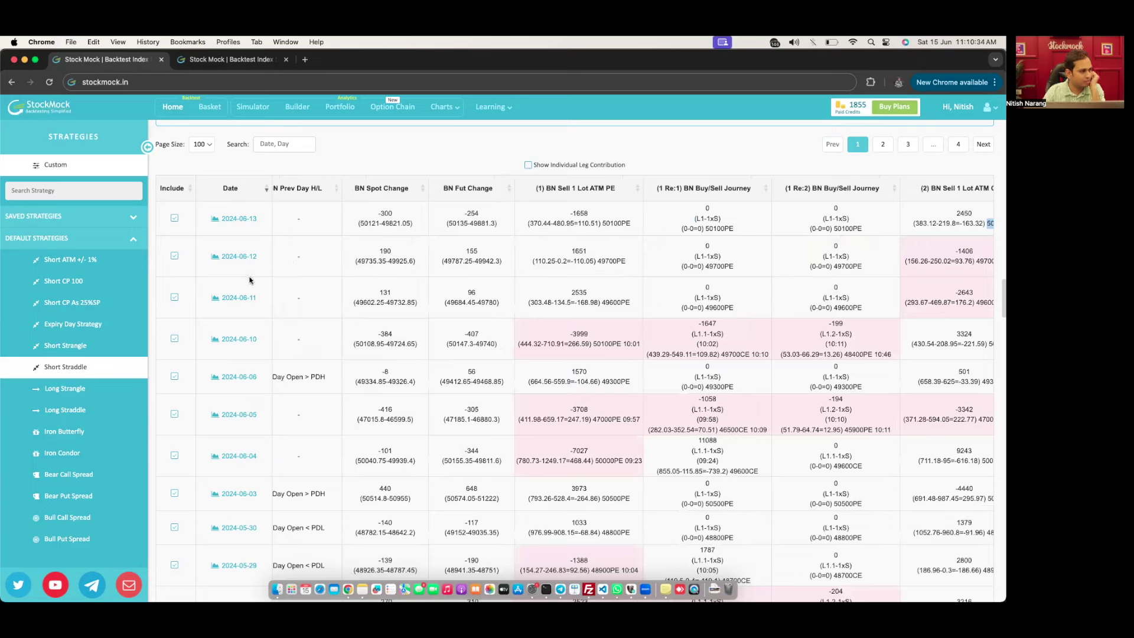
scroll(265, 239, "left", 5)
scroll(260, 219, "right", 8)
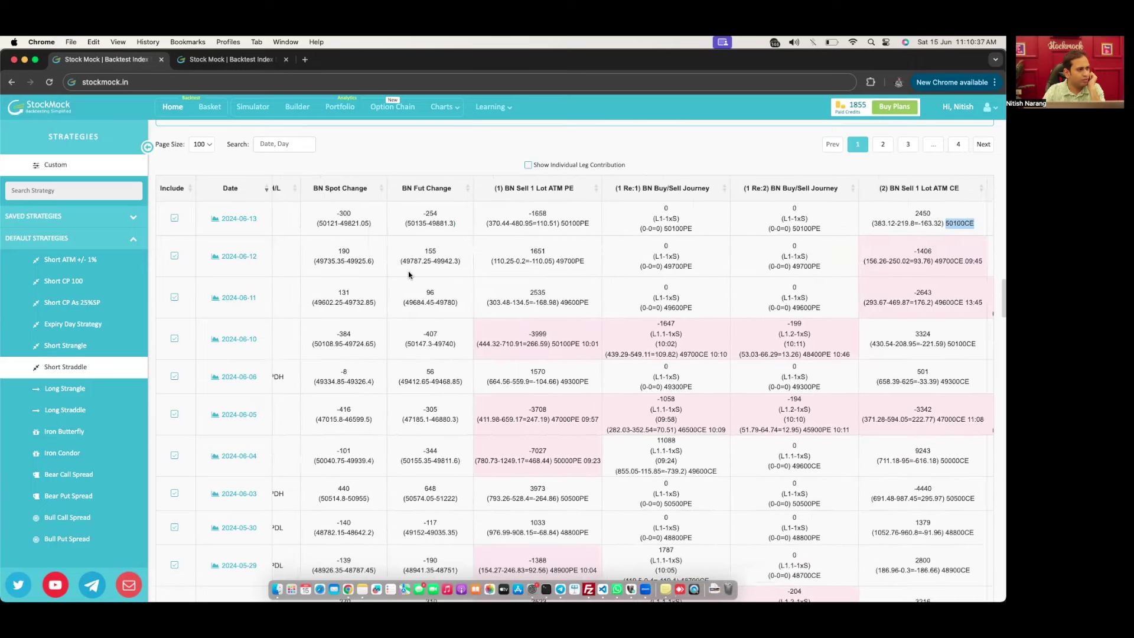
left_click(247, 261)
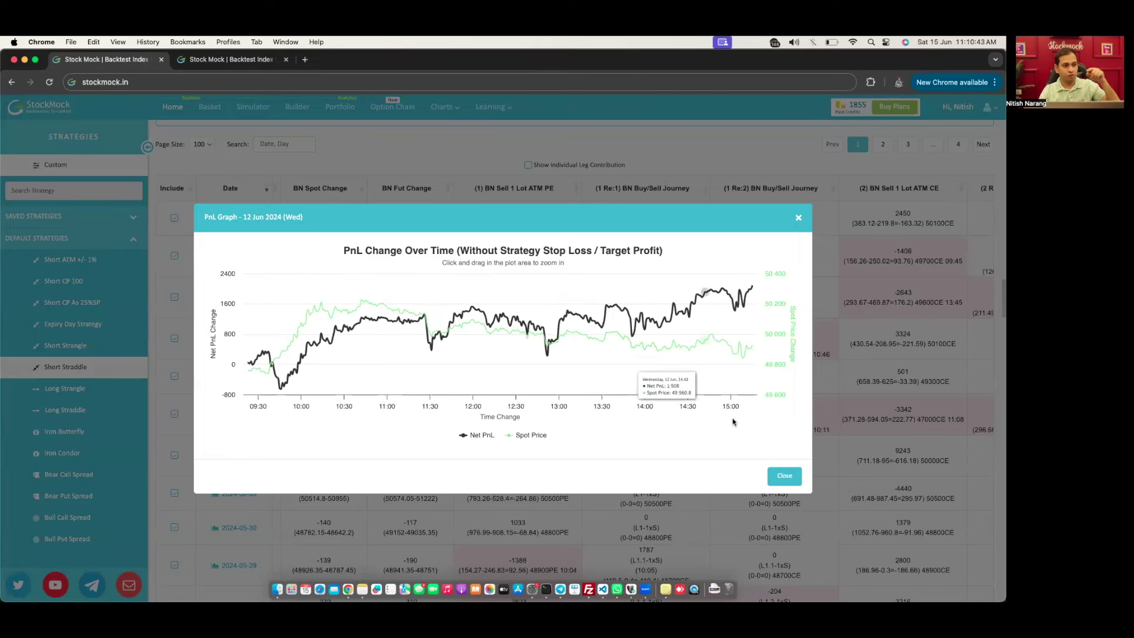
left_click(784, 475)
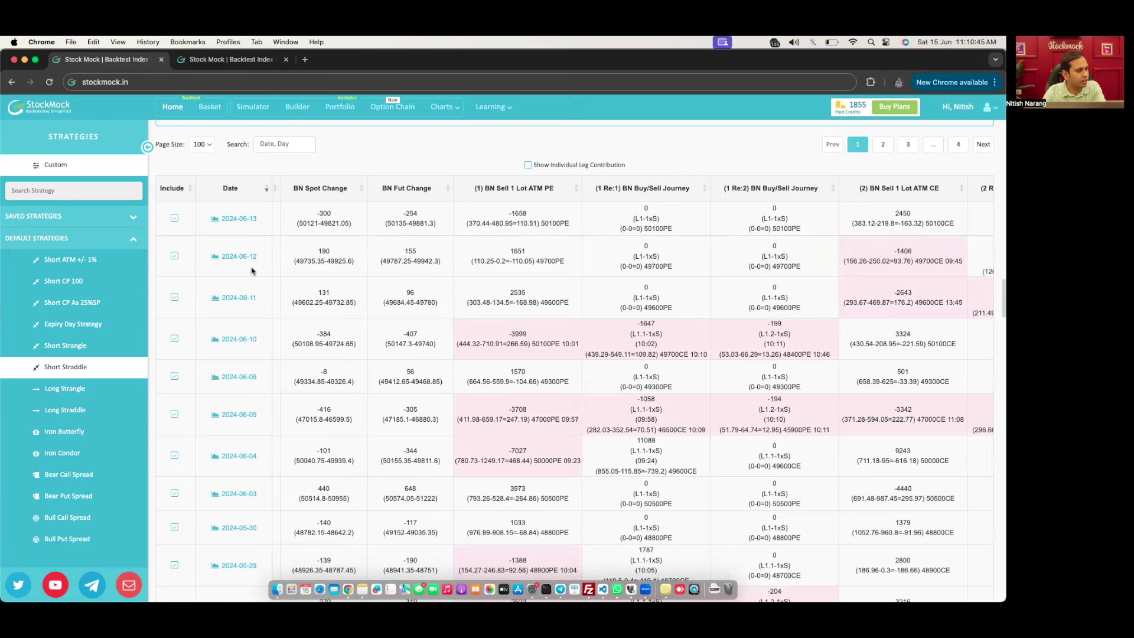
Step: Examine the 2024-06-10 sold ATM put entry for its strike, entry and exit prices, stop-loss time and loss
scroll(271, 327, "down", 1)
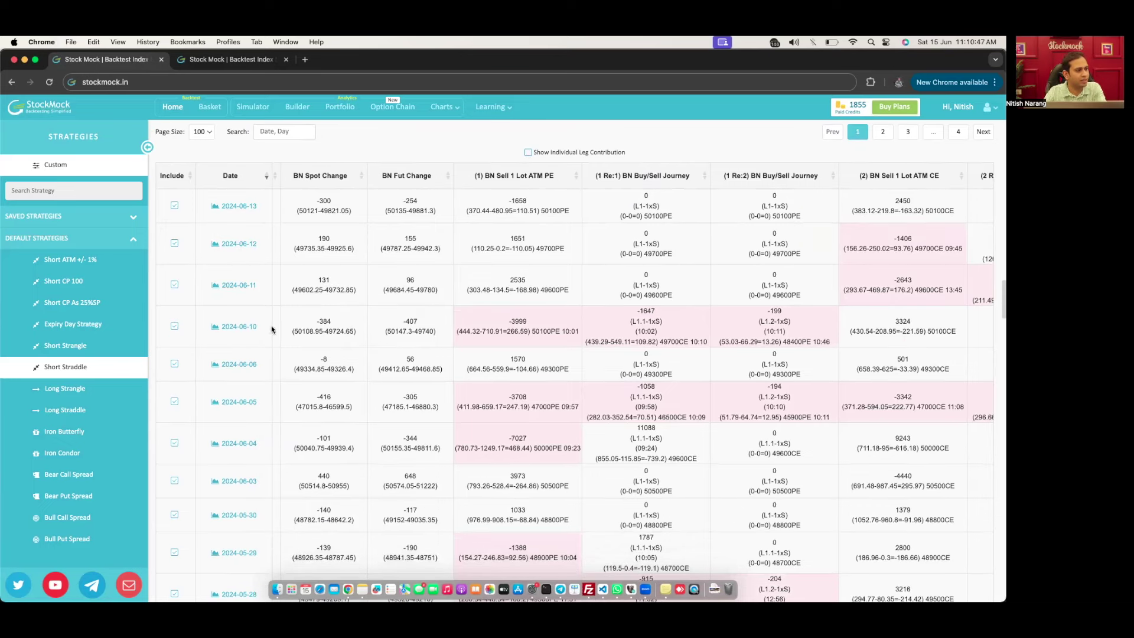
scroll(486, 339, "right", 3)
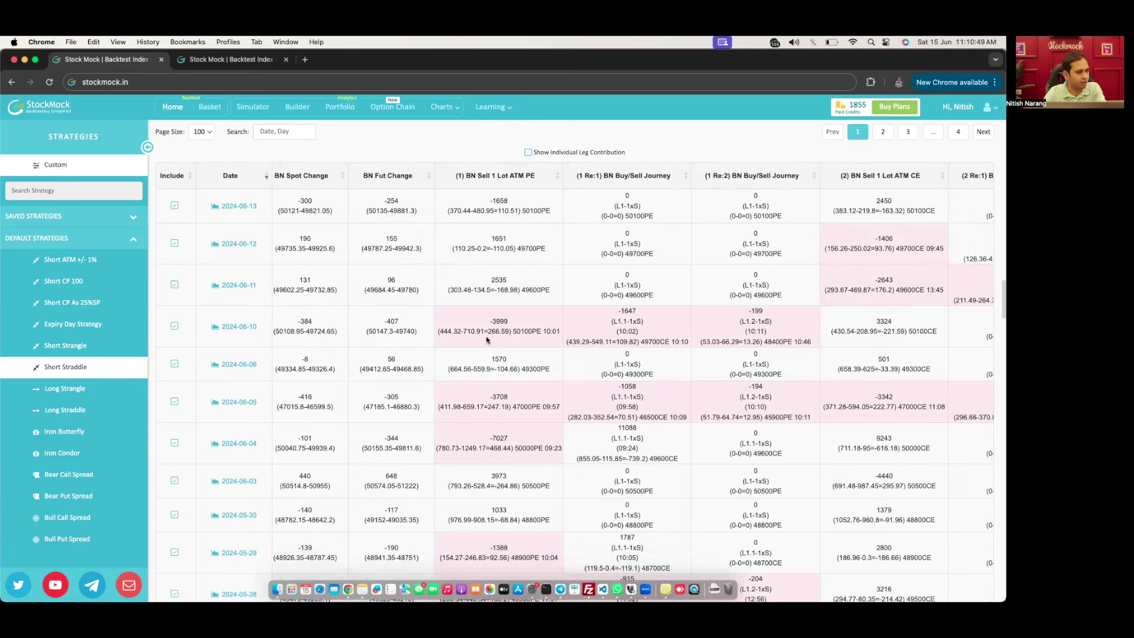
scroll(419, 343, "right", 2)
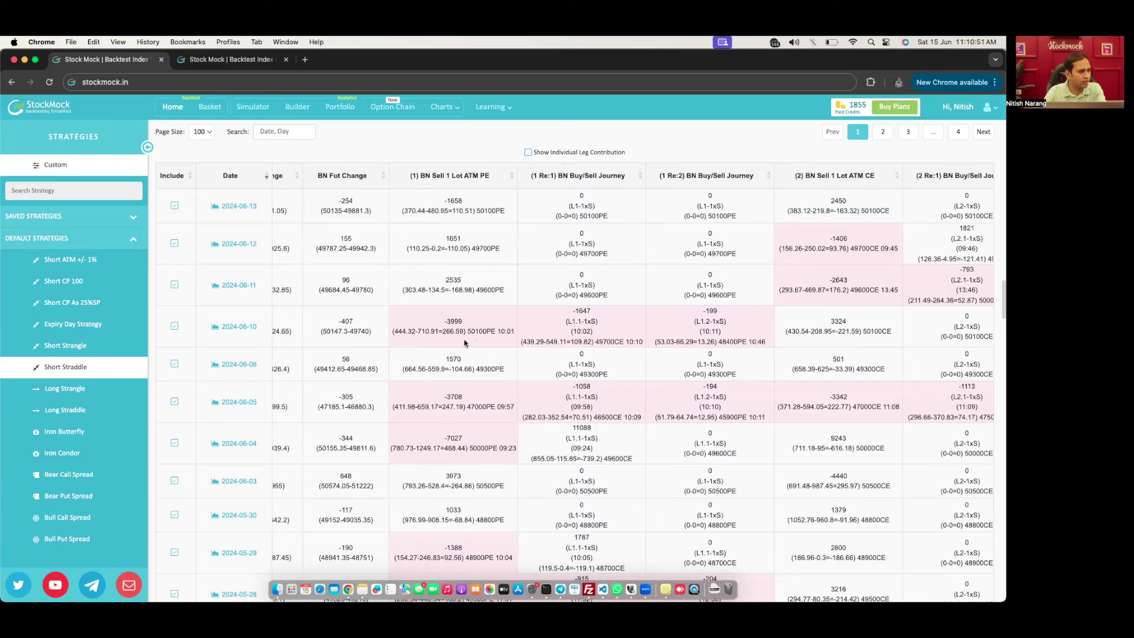
left_click_drag(516, 331, 497, 330)
left_click(484, 334)
double_click(484, 332)
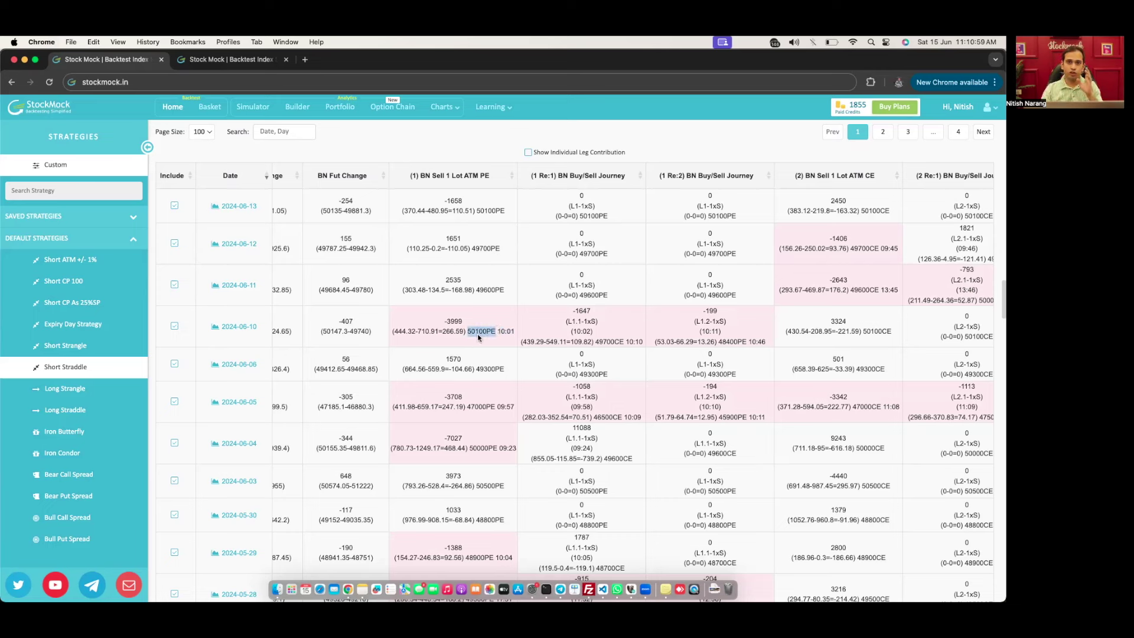
scroll(478, 337, "left", 1)
scroll(478, 338, "left", 5)
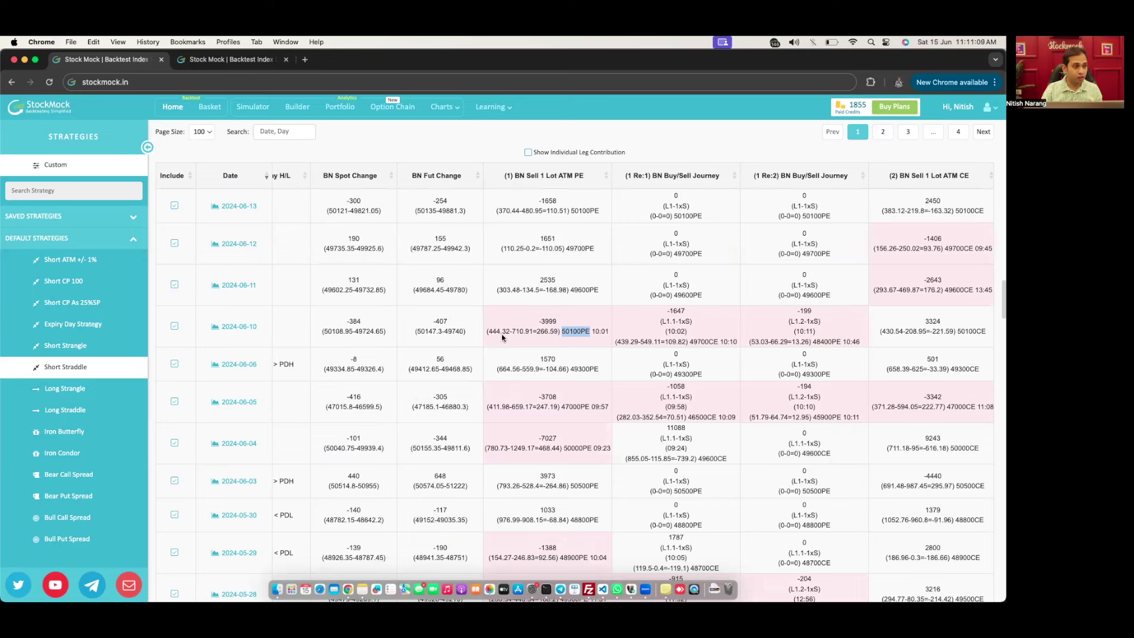
left_click_drag(509, 330, 488, 331)
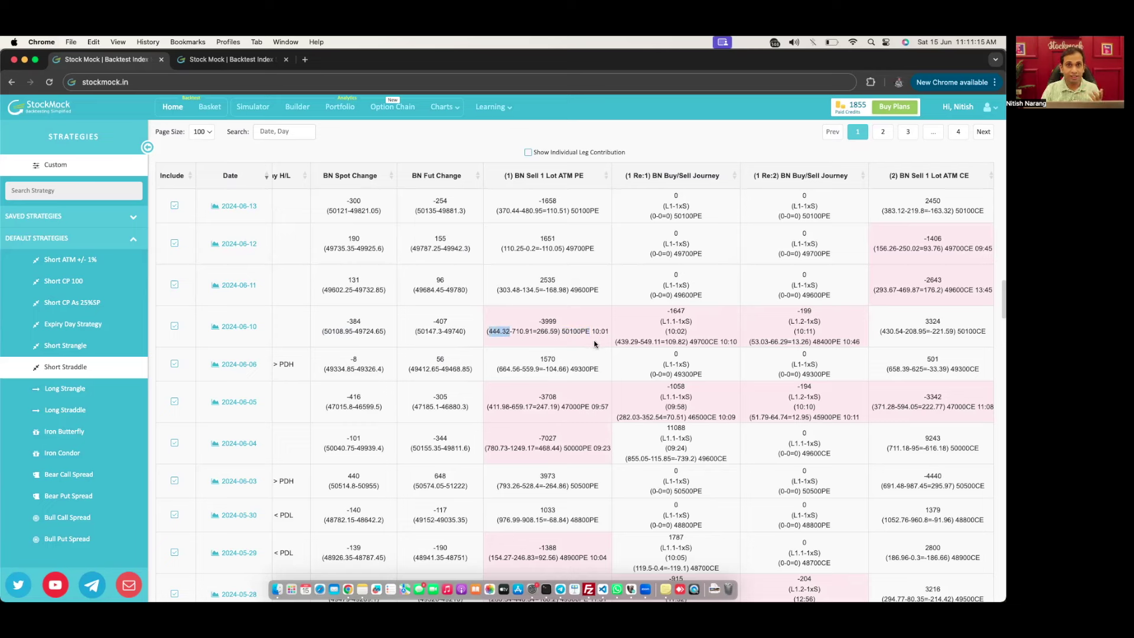
left_click_drag(591, 332, 608, 331)
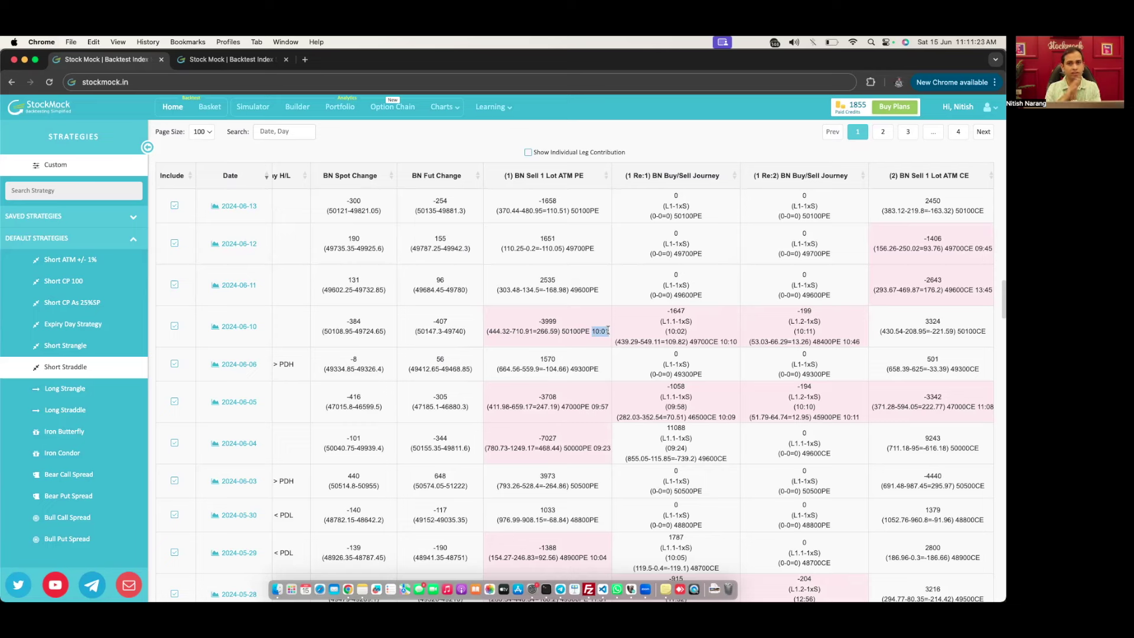
left_click(608, 331)
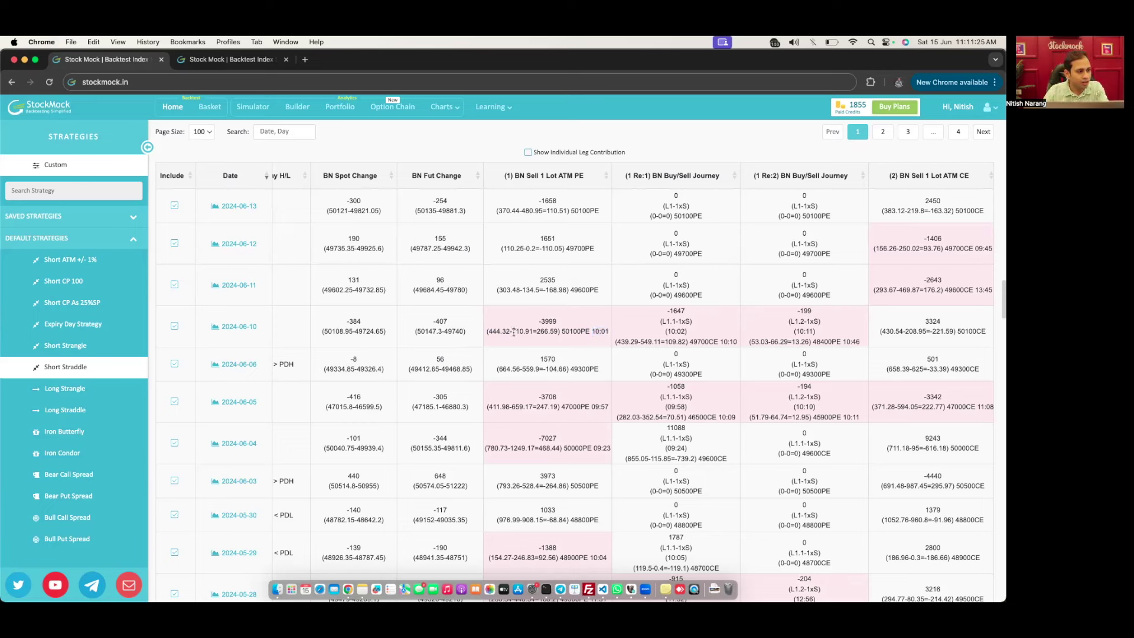
left_click_drag(512, 332, 557, 325)
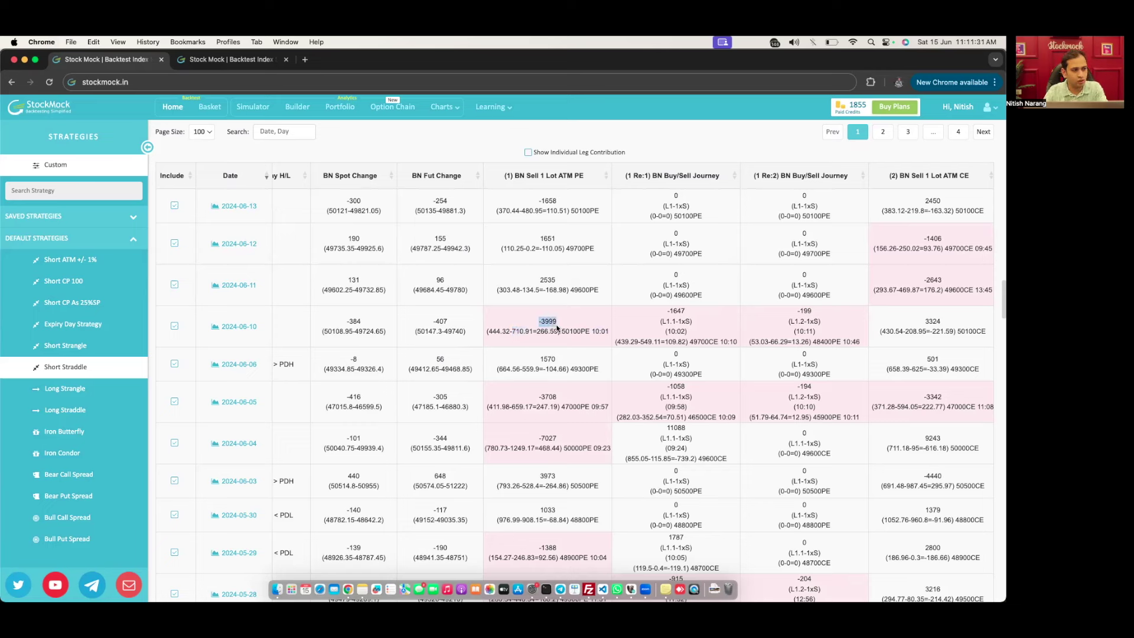
left_click_drag(600, 332, 590, 332)
left_click(592, 332)
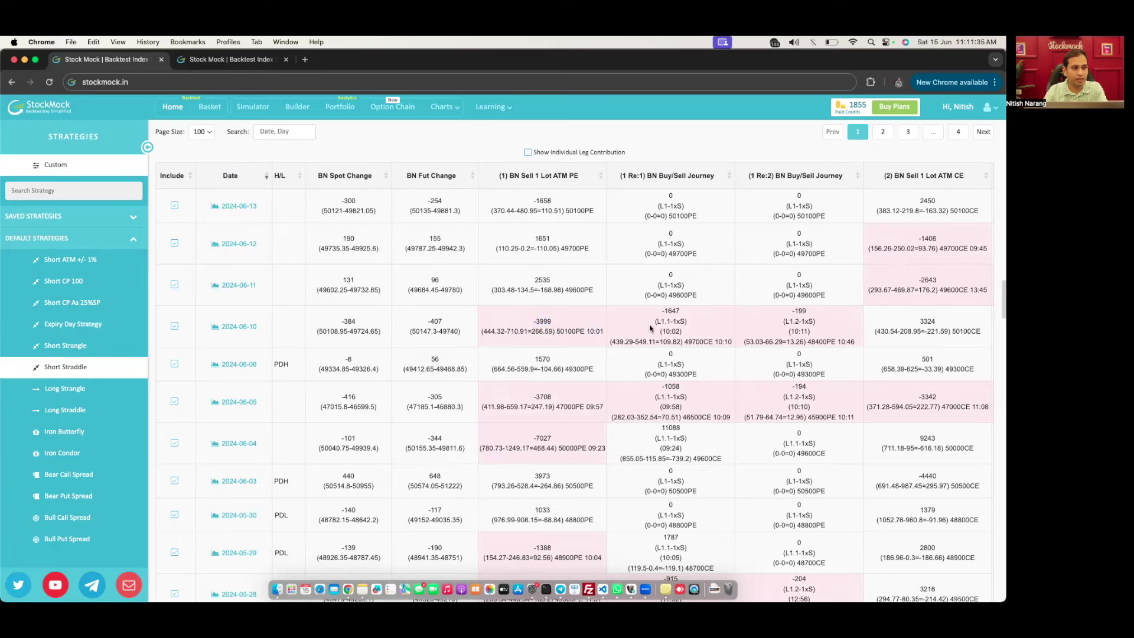
Step: Examine the first Journey leg (L1.1) on 2024-06-10 for its entry time, leg code, strike, prices and stop-loss time
left_click_drag(682, 334, 658, 333)
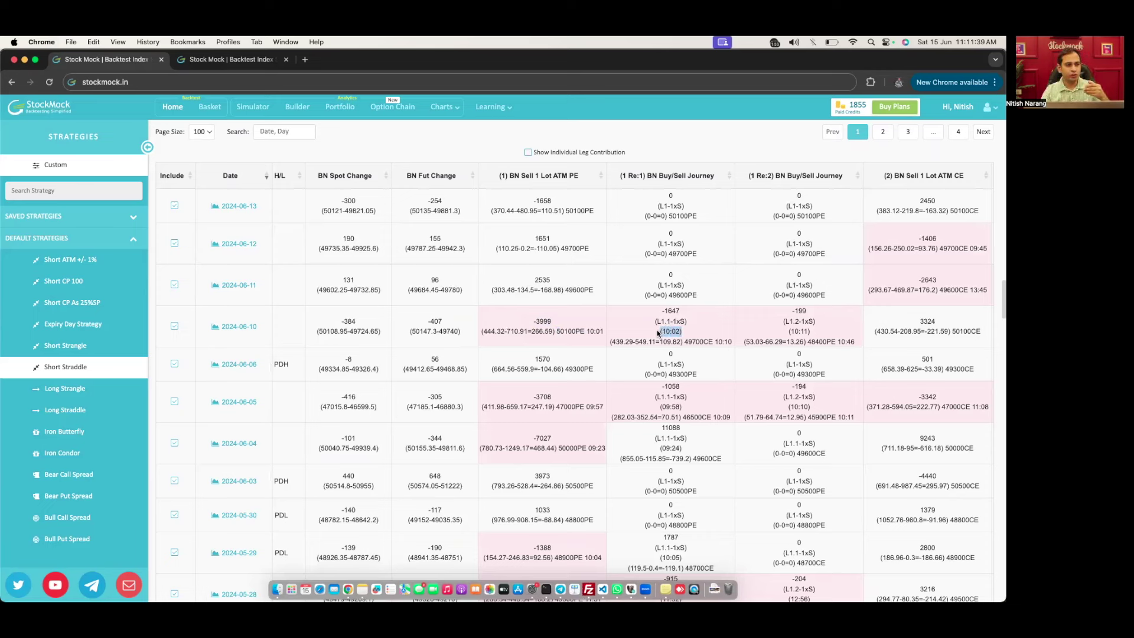
left_click_drag(655, 321, 669, 320)
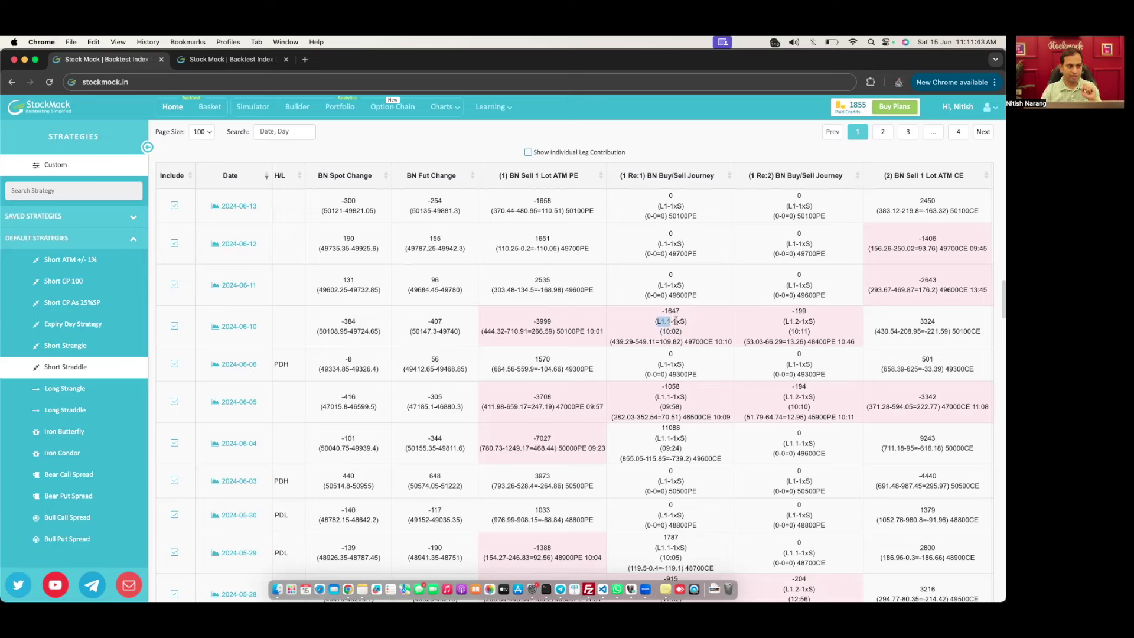
left_click_drag(673, 320, 685, 320)
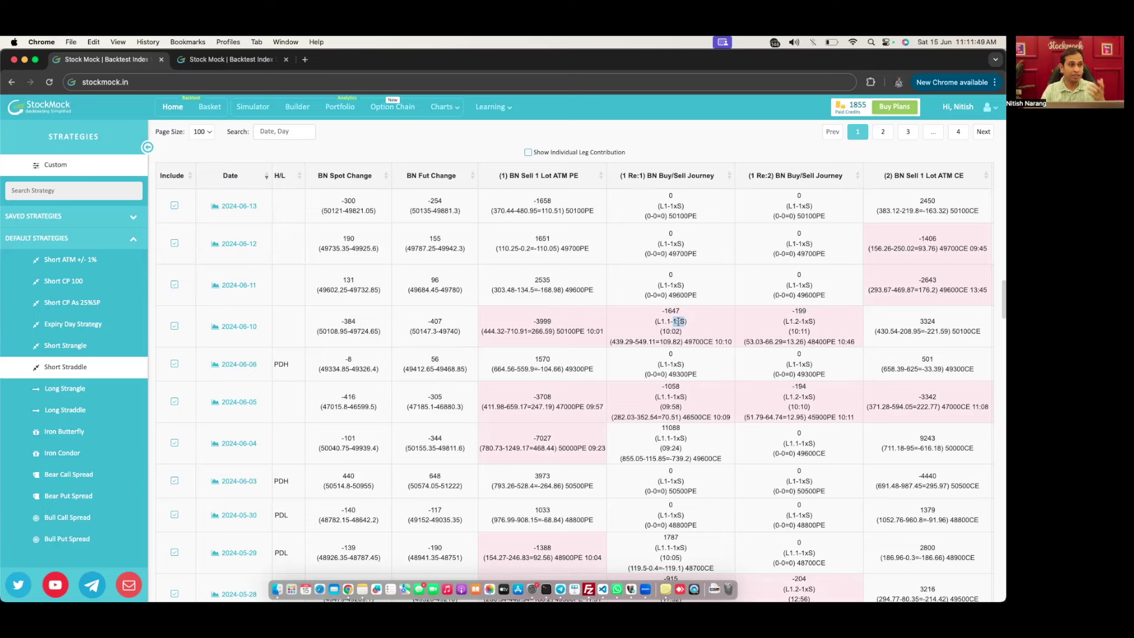
left_click_drag(694, 320, 655, 320)
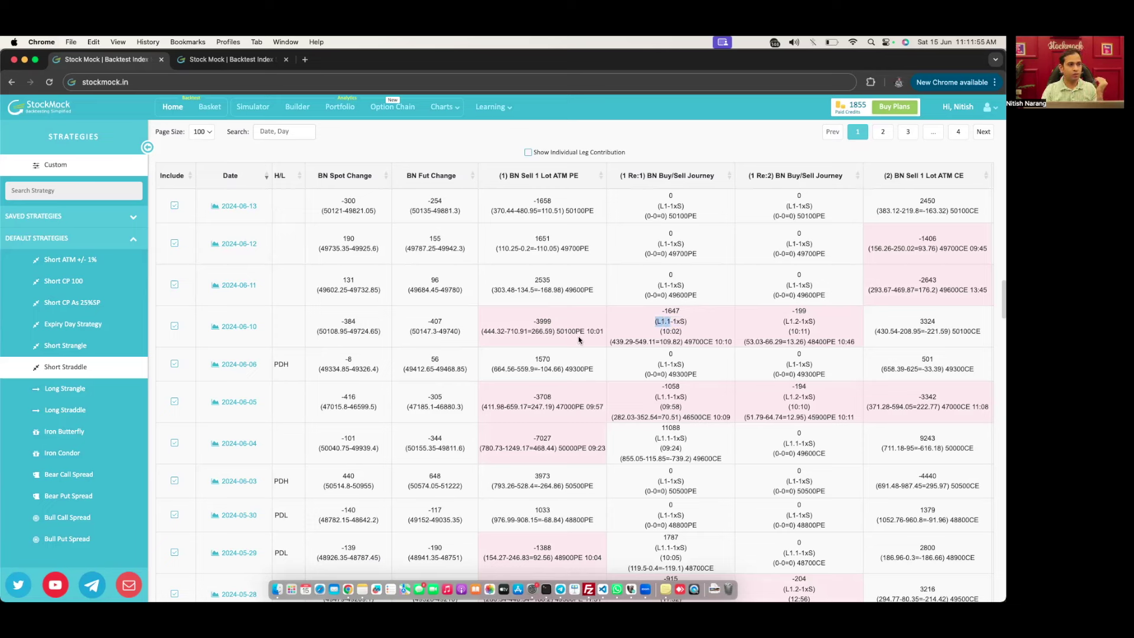
double_click(696, 342)
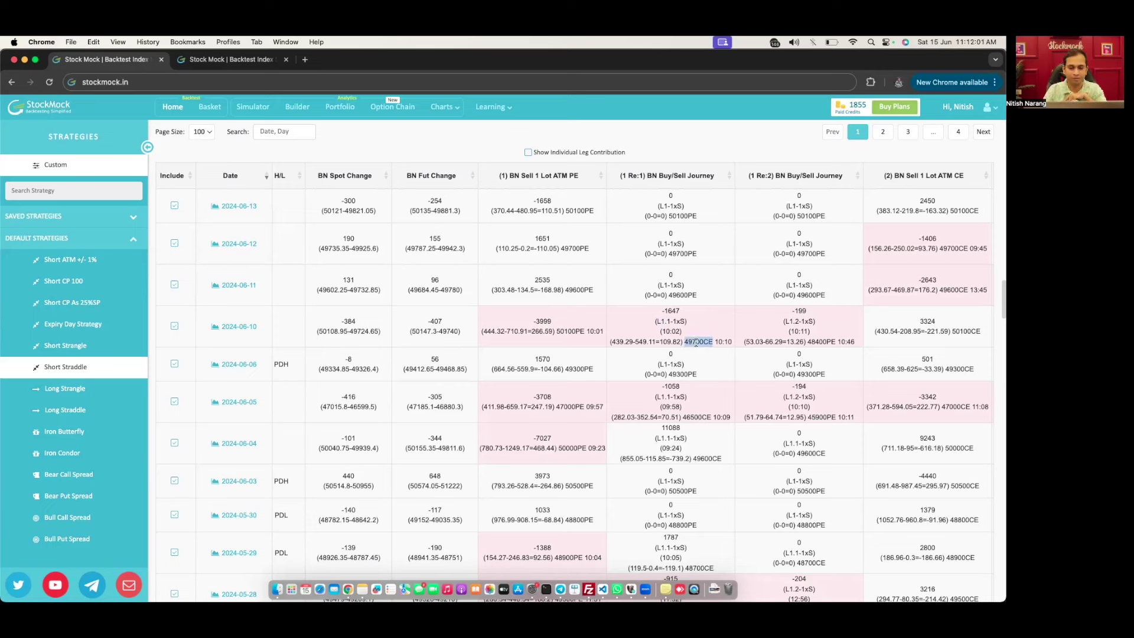
left_click_drag(612, 342, 653, 342)
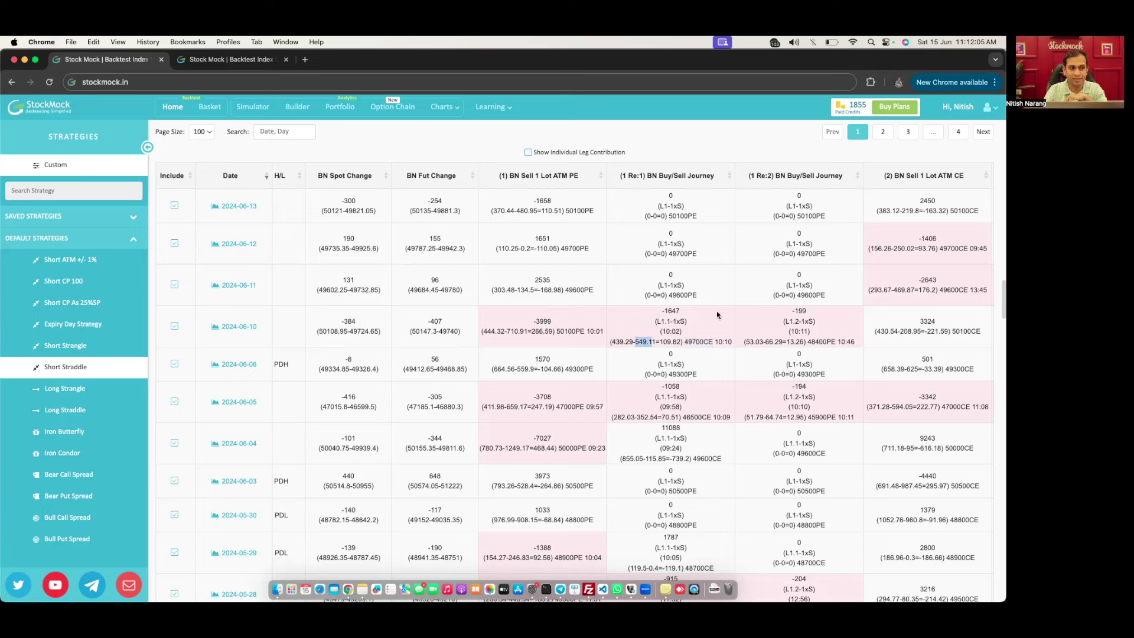
left_click(721, 341)
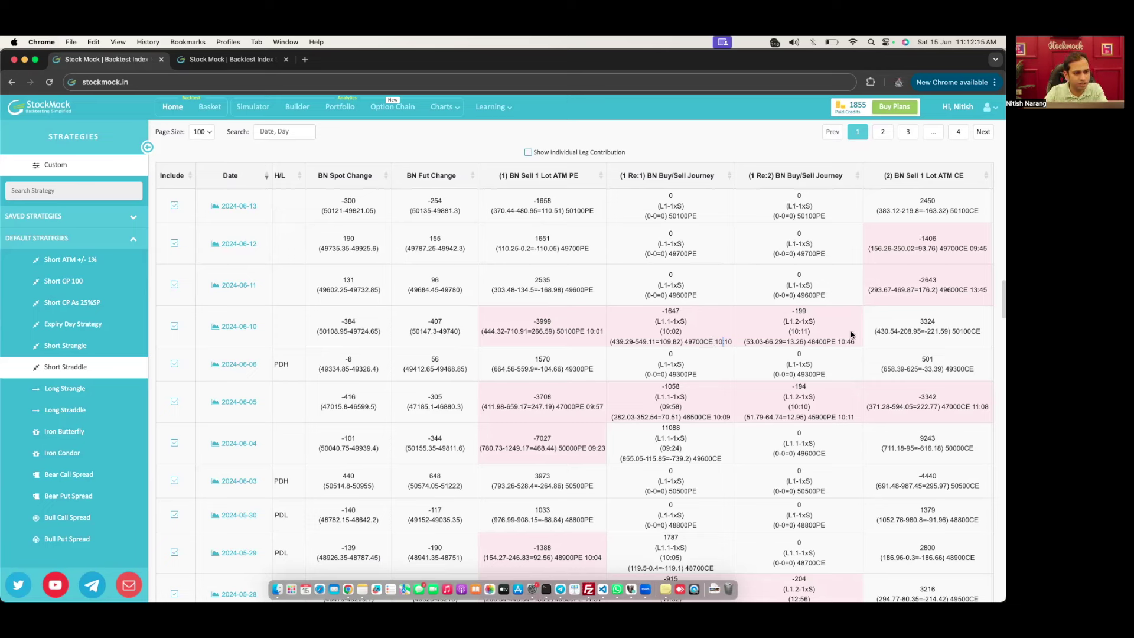
Step: Examine the second Journey leg (L1.2) on 2024-06-10 for its entry time, strike, entry premium and exit time
left_click_drag(813, 332, 787, 335)
double_click(819, 342)
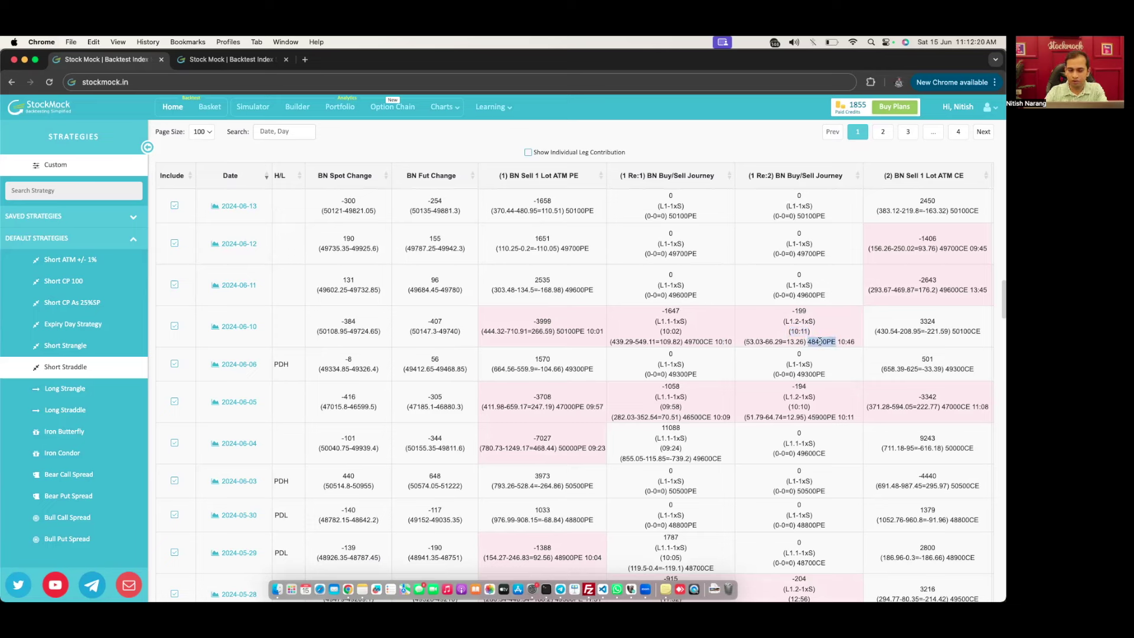
left_click(780, 343)
left_click_drag(762, 342, 743, 342)
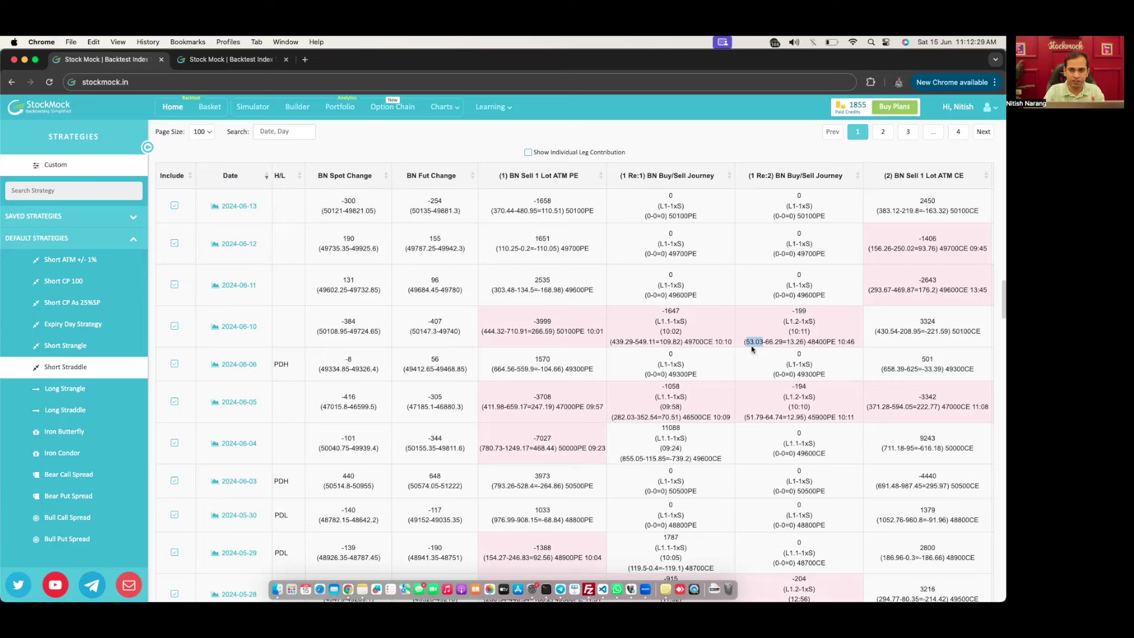
left_click(855, 345)
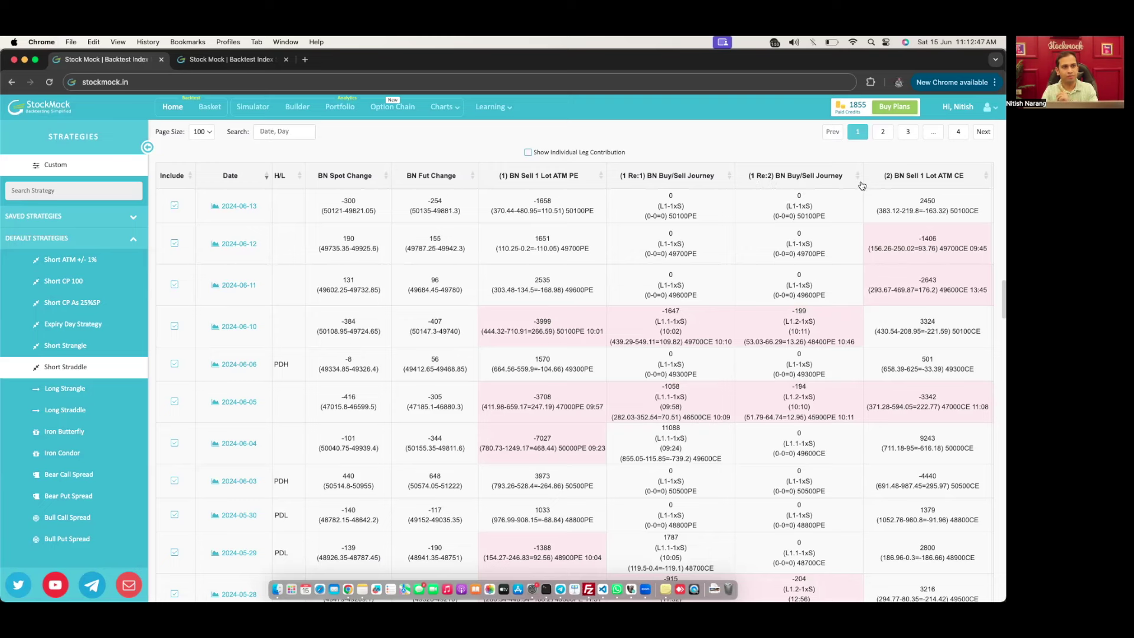
Step: Examine the 2024-06-10 sold ATM call entry for its strike and exit price
scroll(844, 308, "right", 2)
scroll(844, 309, "right", 2)
scroll(844, 308, "right", 2)
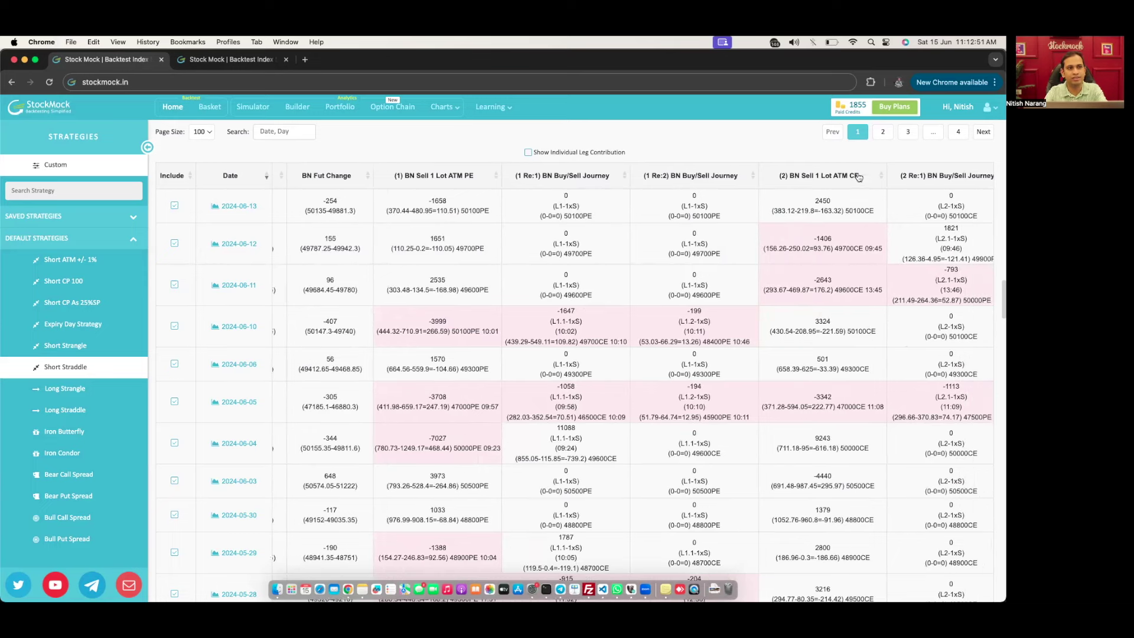
scroll(891, 341, "right", 1)
left_click_drag(865, 337, 792, 323)
double_click(845, 330)
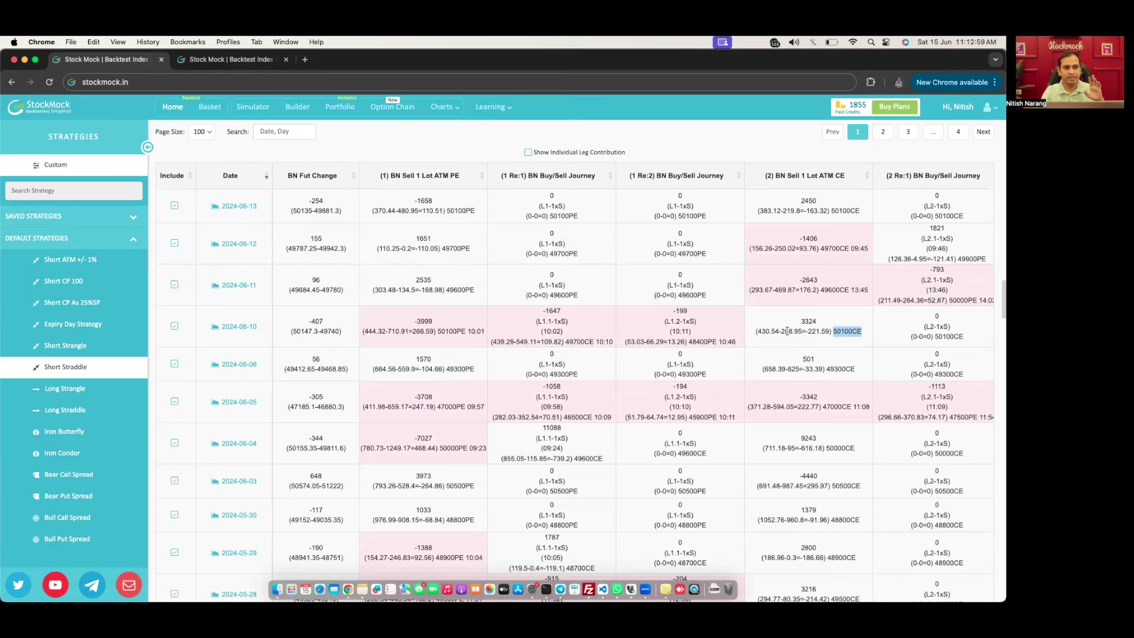
left_click_drag(781, 332, 801, 332)
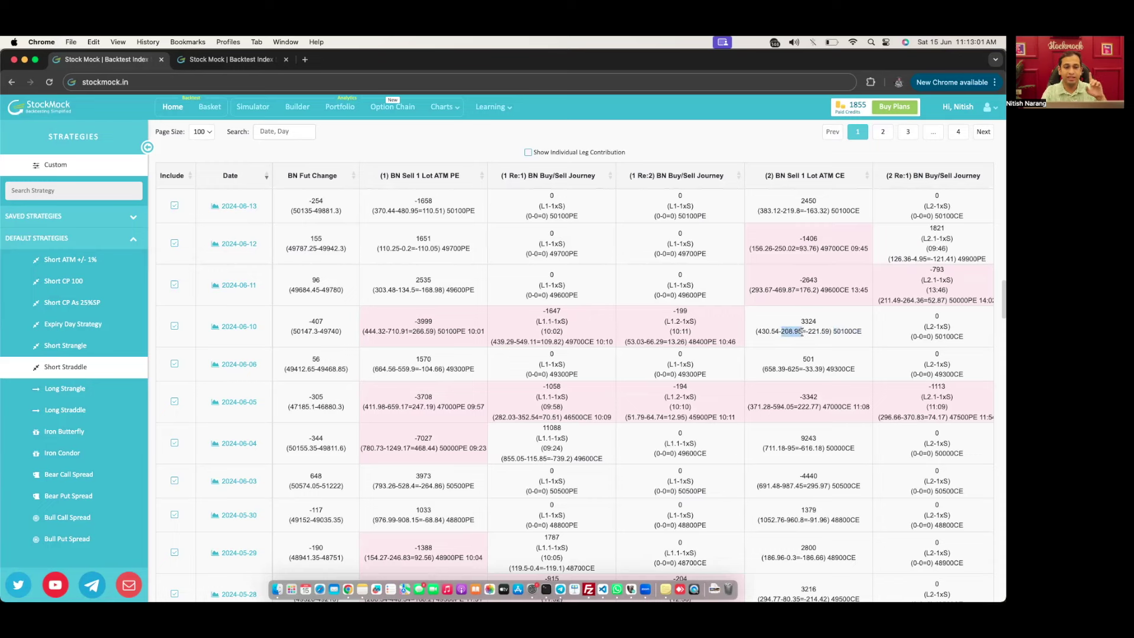
Step: Check the first call-side Journey leg on 2024-06-10 for an entry and compare it with the put-side Journey legs
scroll(858, 347, "right", 5)
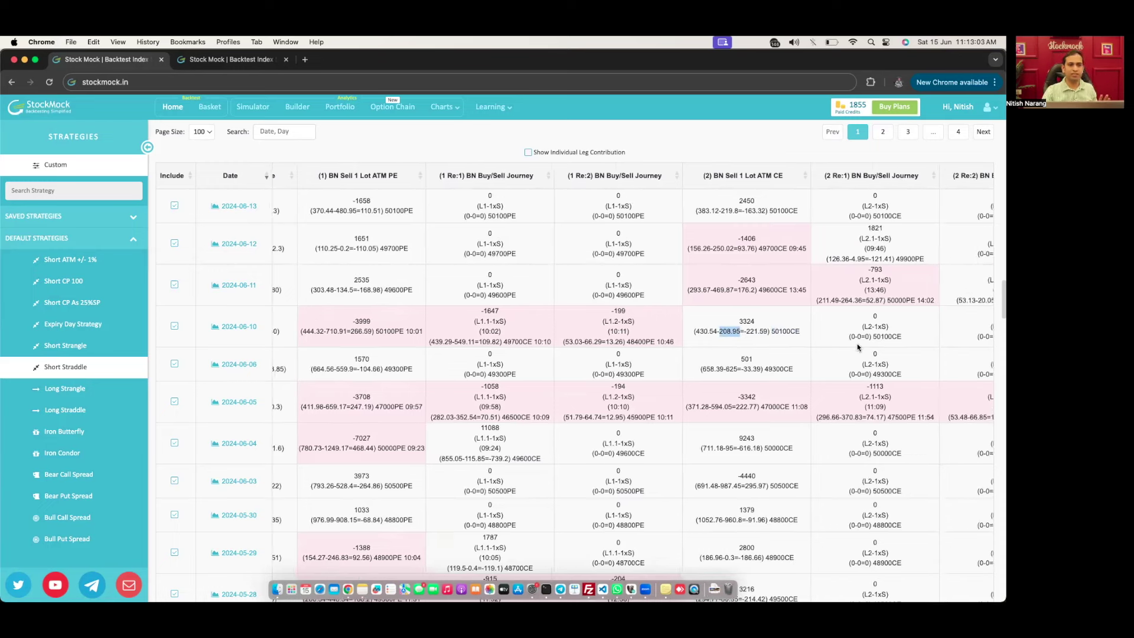
scroll(858, 347, "left", 3)
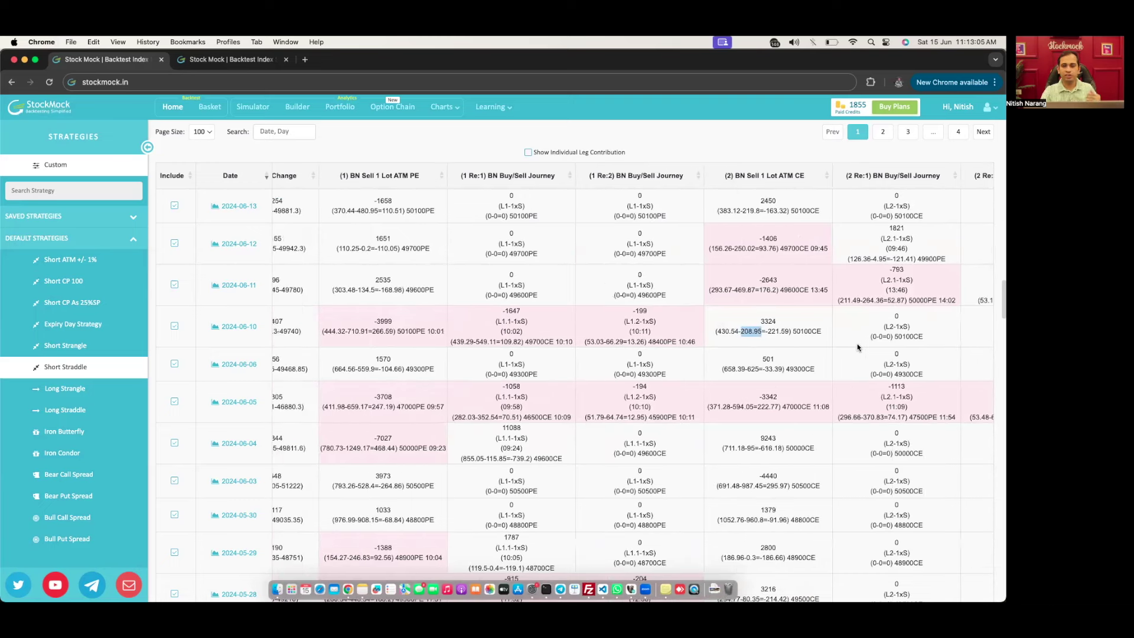
scroll(858, 347, "left", 3)
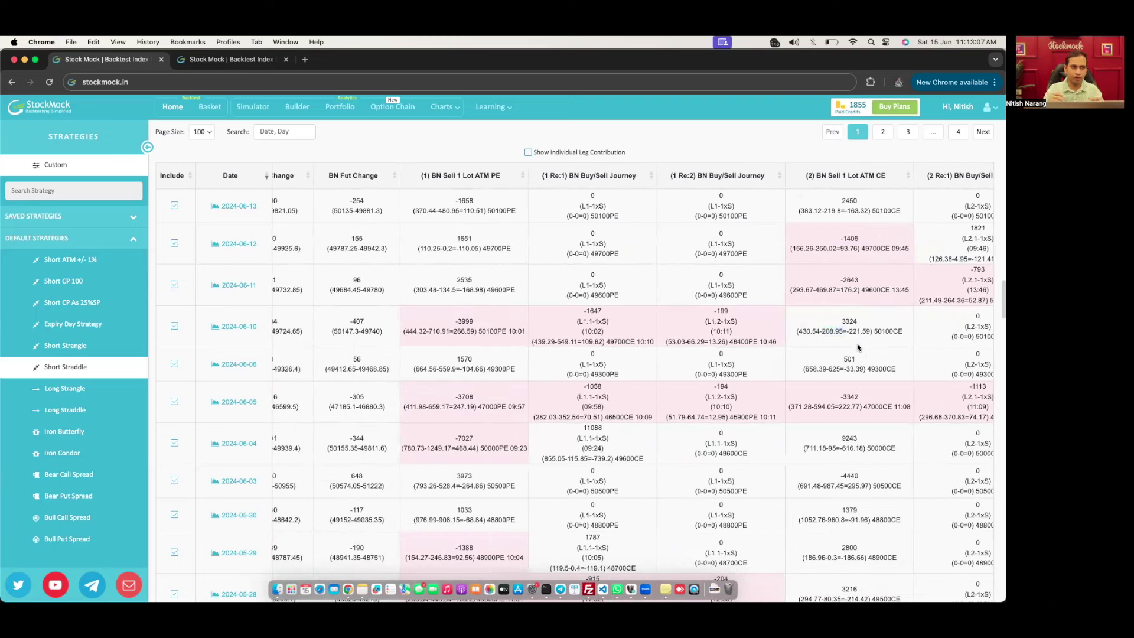
left_click(778, 349)
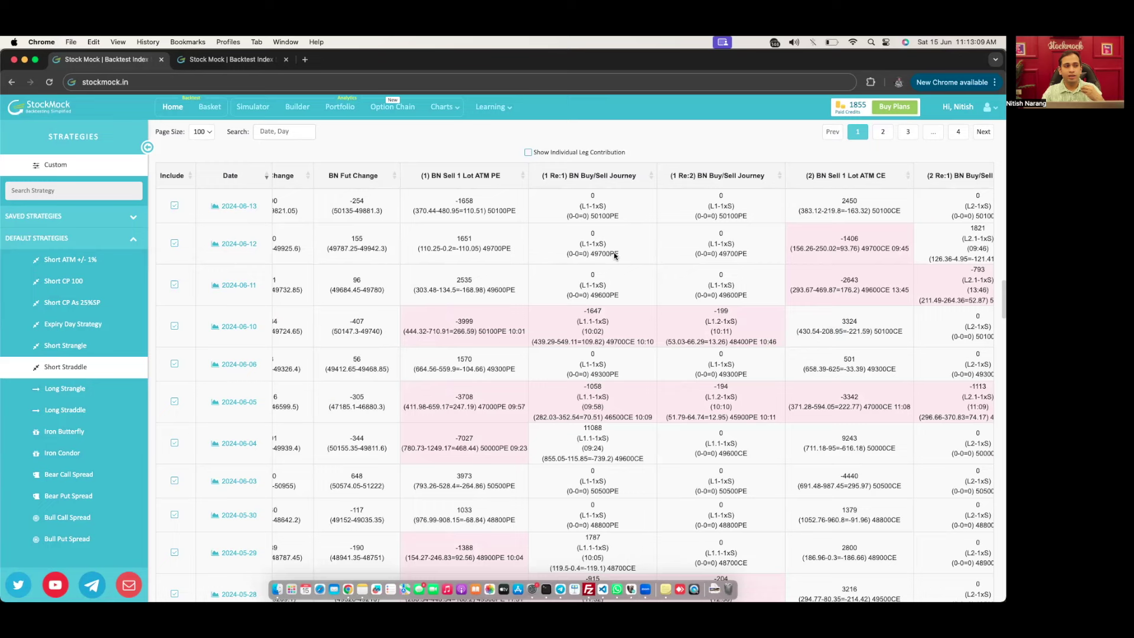
Step: Show the individual leg contribution summary above the daily results table
scroll(684, 308, "right", 5)
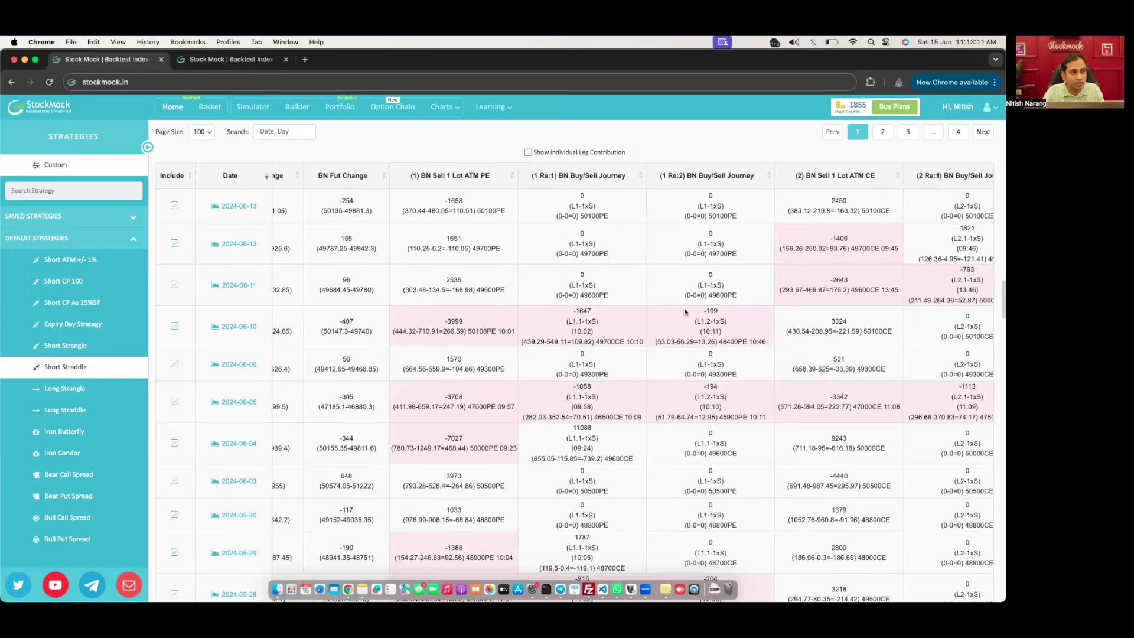
scroll(684, 308, "left", 5)
scroll(655, 287, "left", 3)
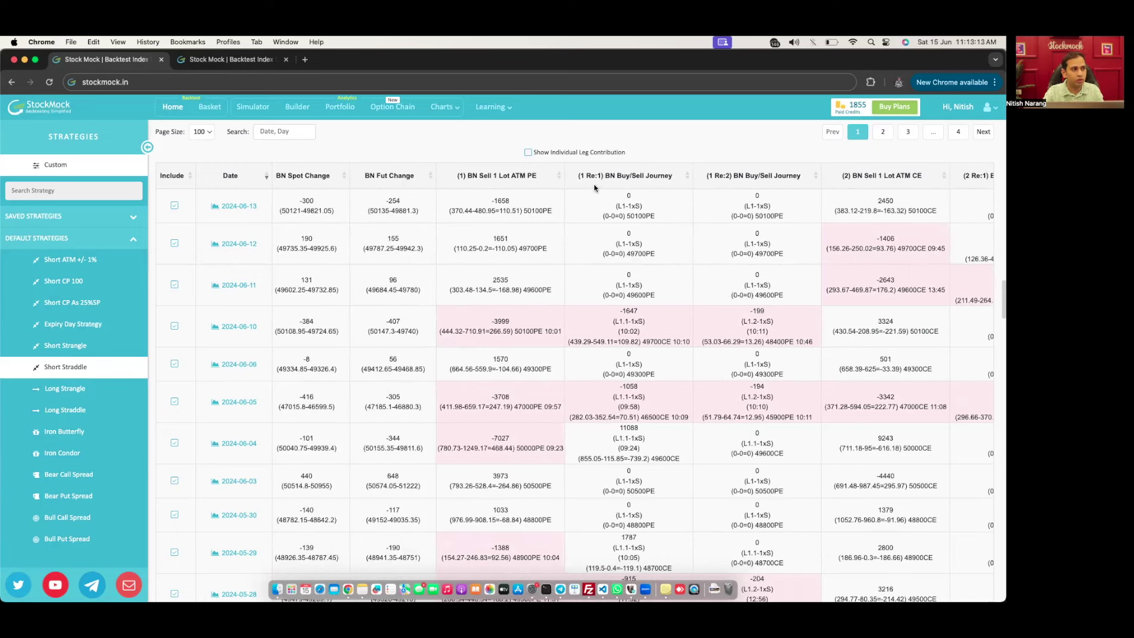
left_click(582, 154)
scroll(631, 363, "right", 1)
scroll(630, 363, "right", 1)
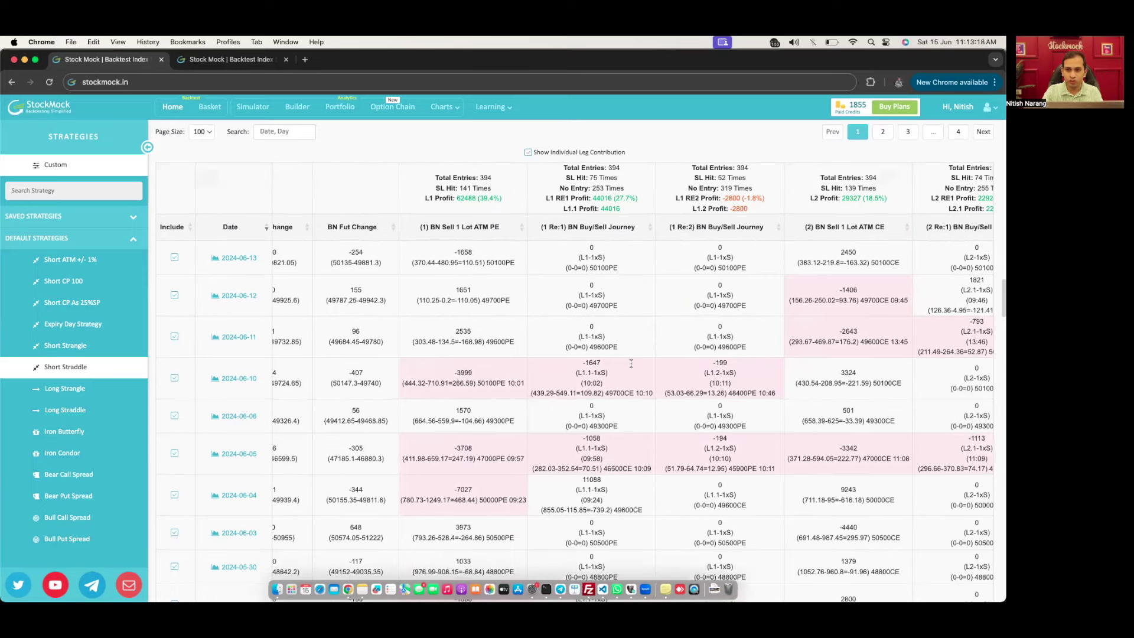
scroll(631, 363, "right", 1)
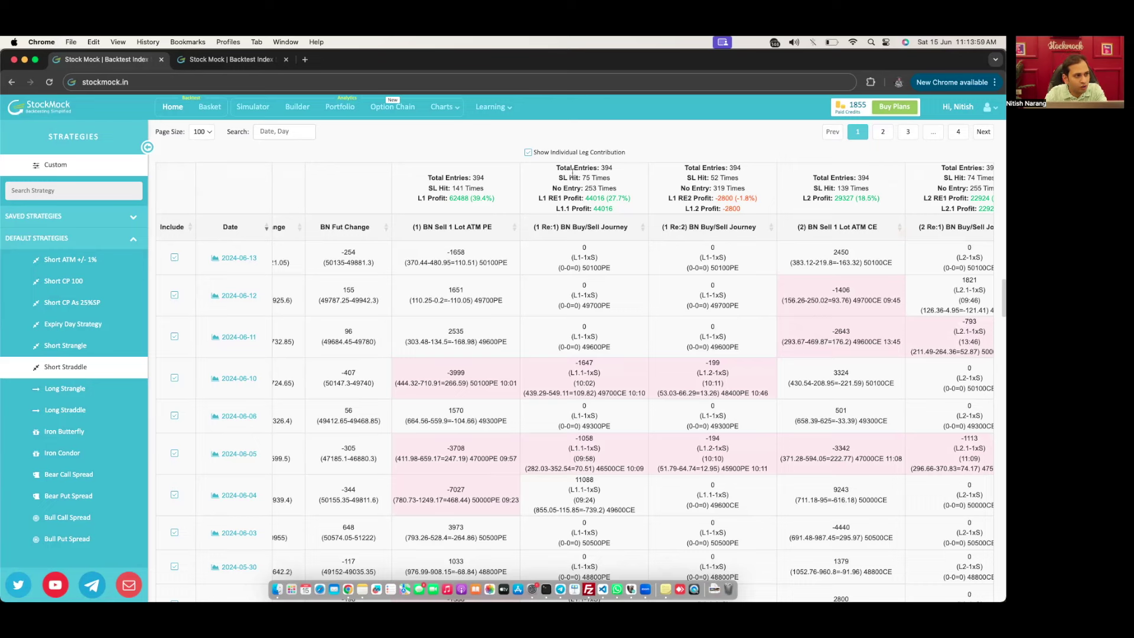
Step: Examine each leg's contribution summary for total entries, stop-loss hits, no-entry days and profit share, from L1 through L2.2
scroll(625, 335, "left", 5)
scroll(624, 335, "left", 7)
scroll(624, 336, "right", 10)
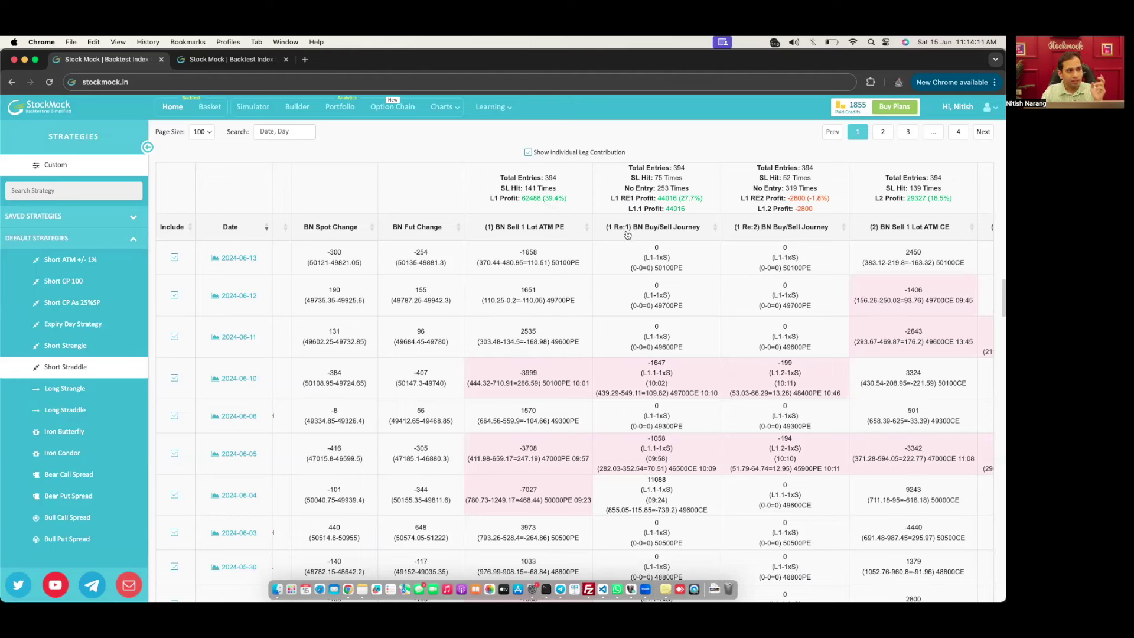
scroll(662, 246, "right", 2)
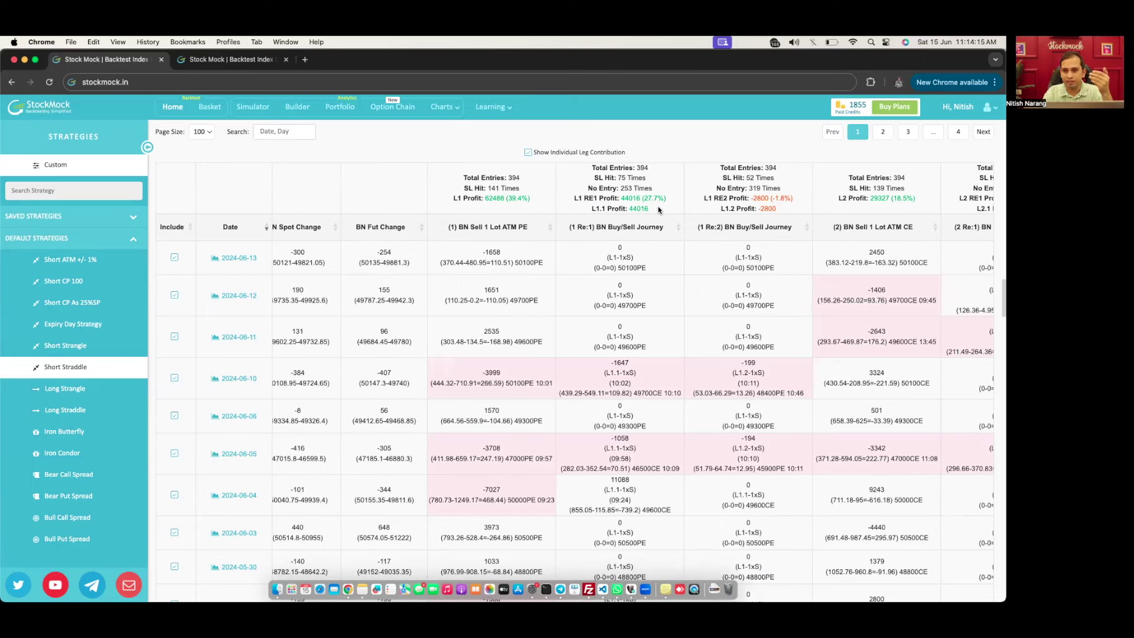
scroll(745, 232, "right", 1)
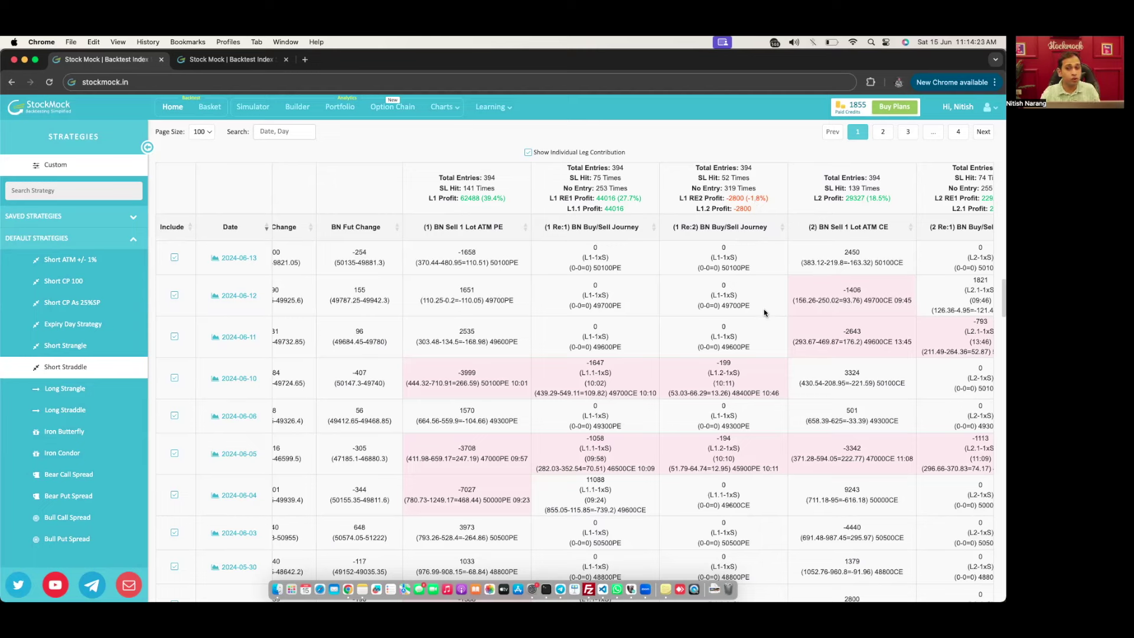
scroll(753, 310, "right", 5)
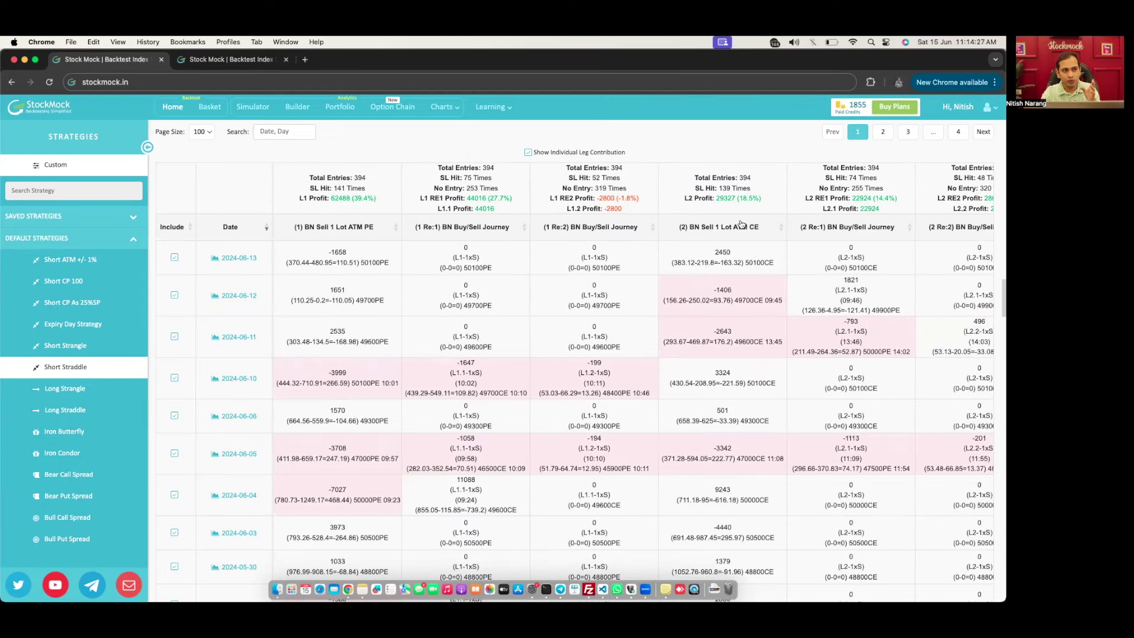
scroll(762, 207, "right", 2)
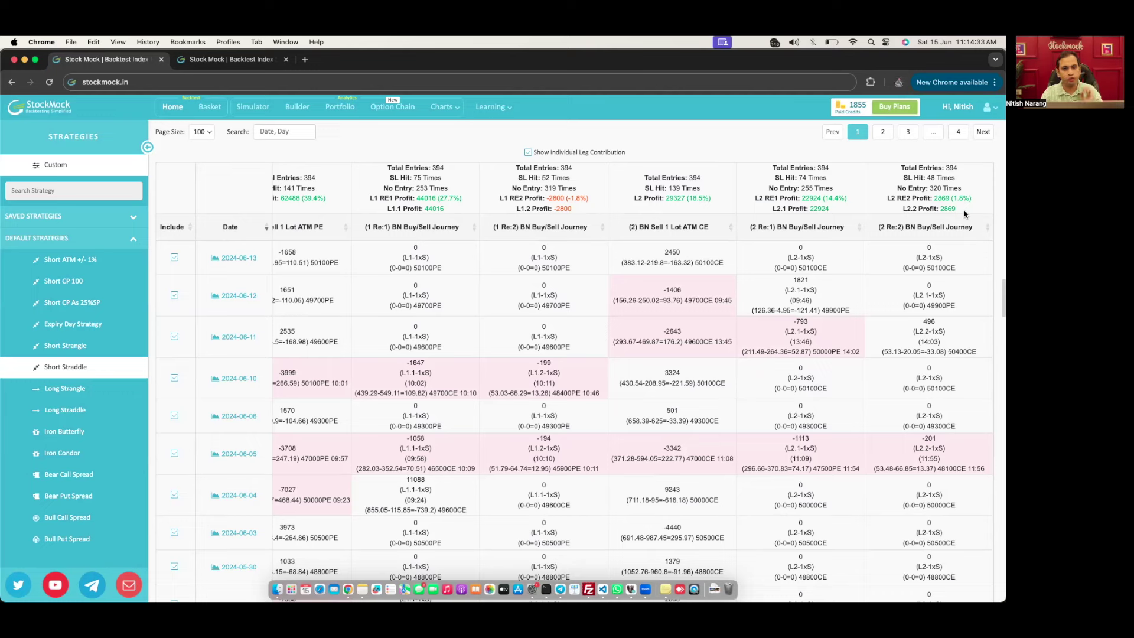
scroll(892, 232, "left", 1)
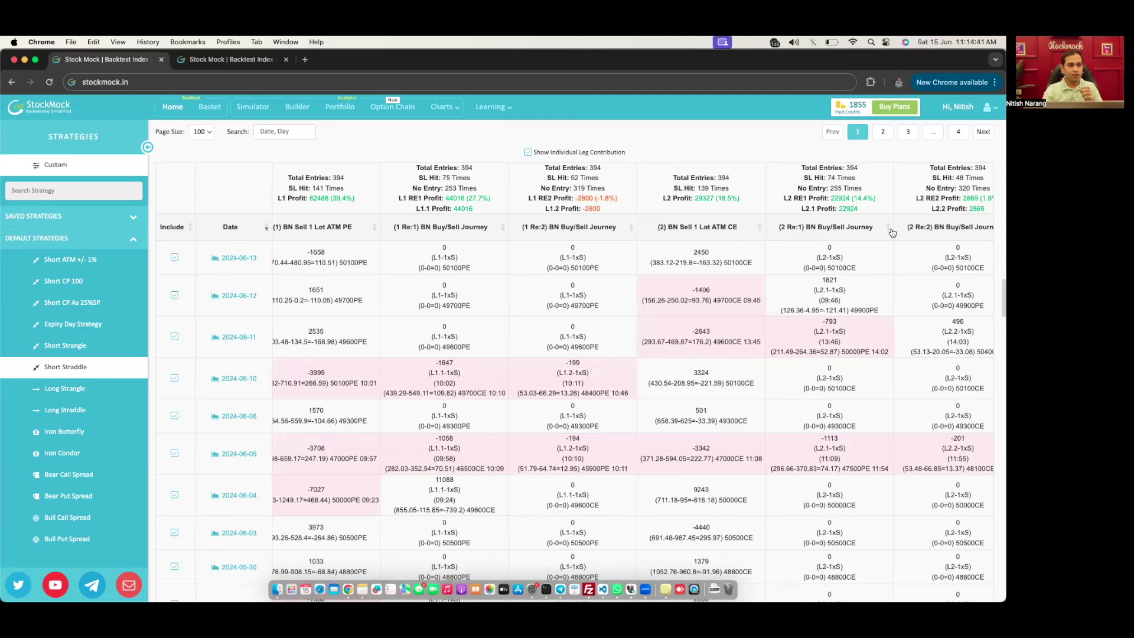
Step: Change the second Journey legs so that L1-2 buys a call and L2-2 buys a put
scroll(597, 222, "up", 1)
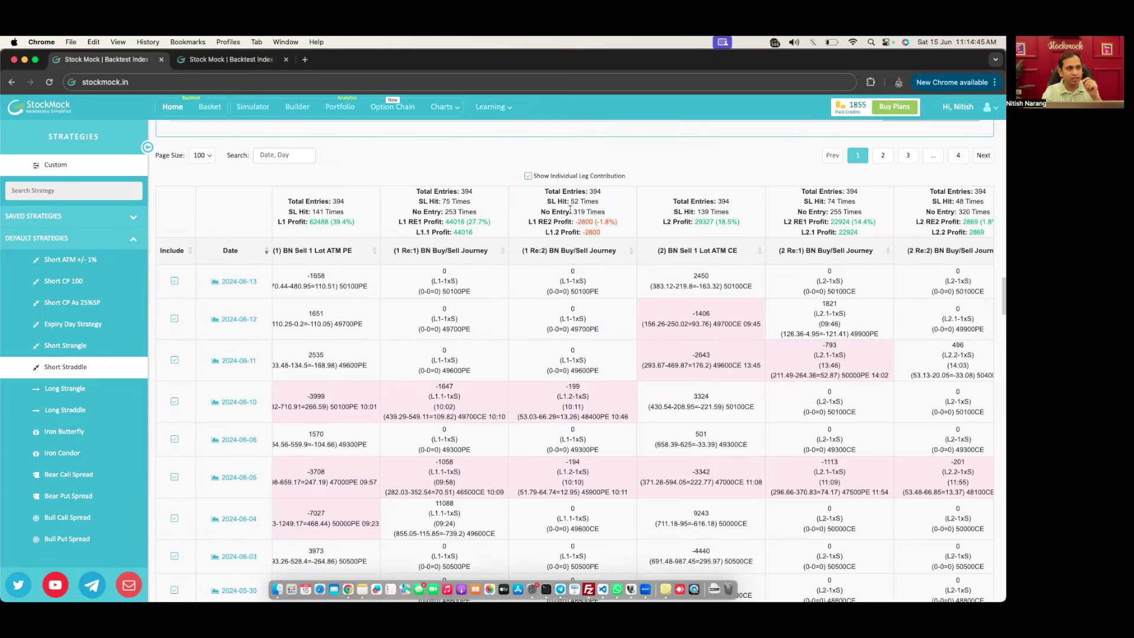
scroll(585, 217, "up", 10)
scroll(571, 213, "down", 3)
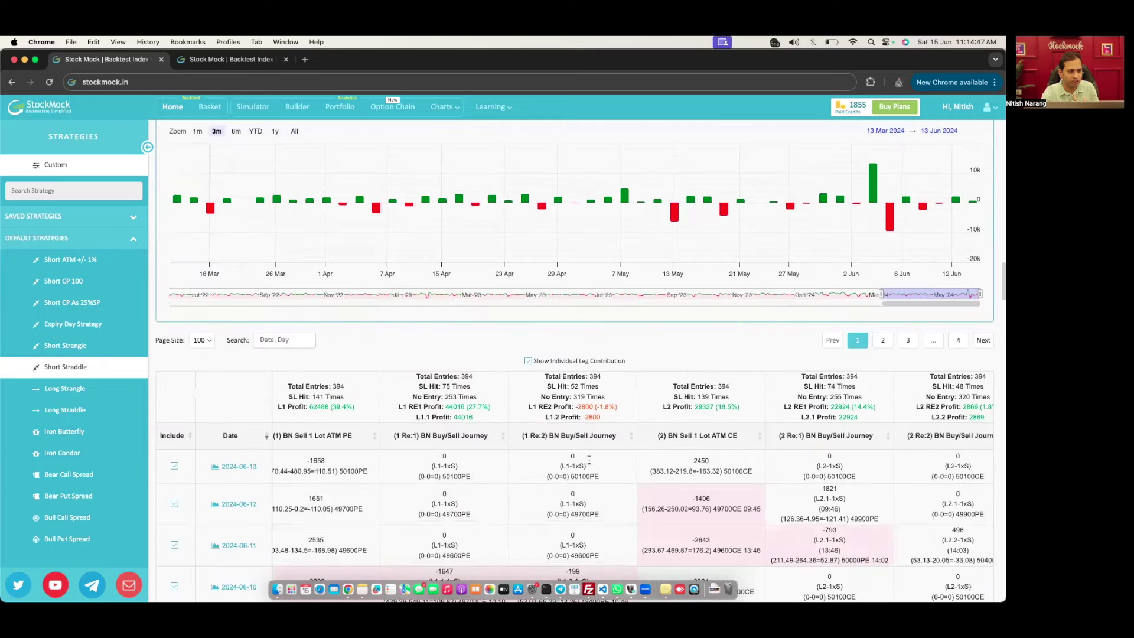
scroll(593, 427, "up", 20)
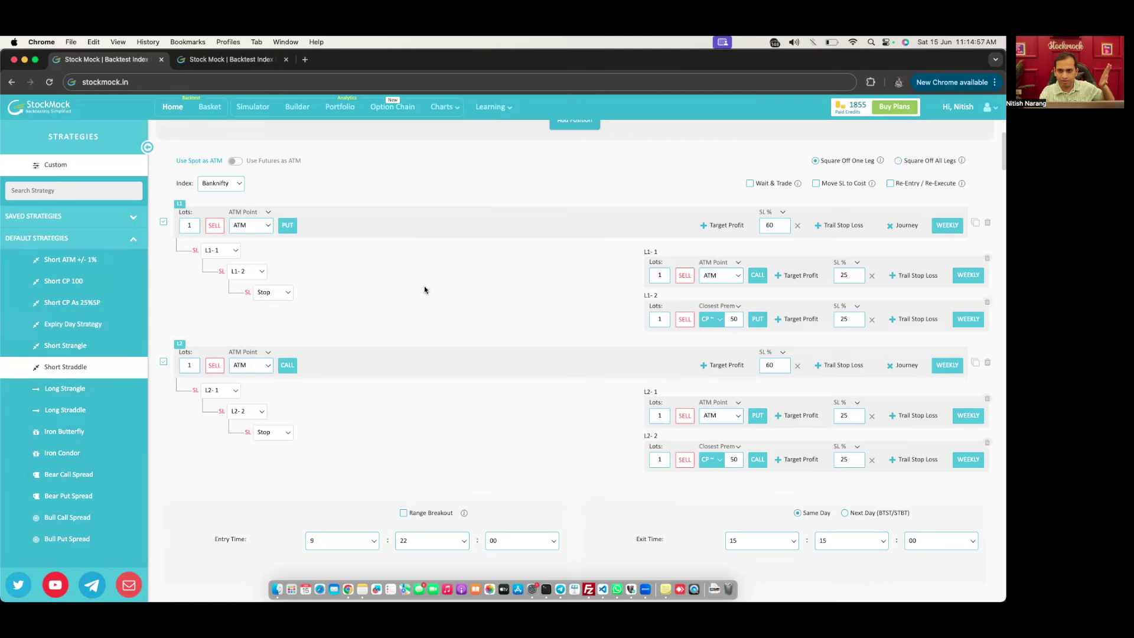
scroll(678, 318, "down", 1)
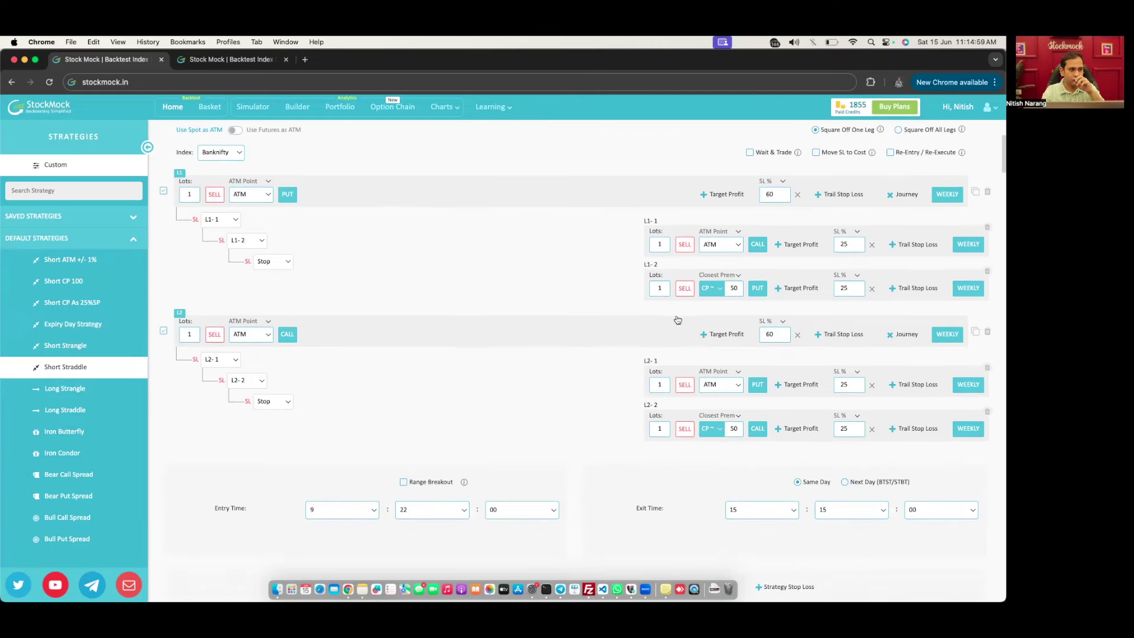
left_click(687, 292)
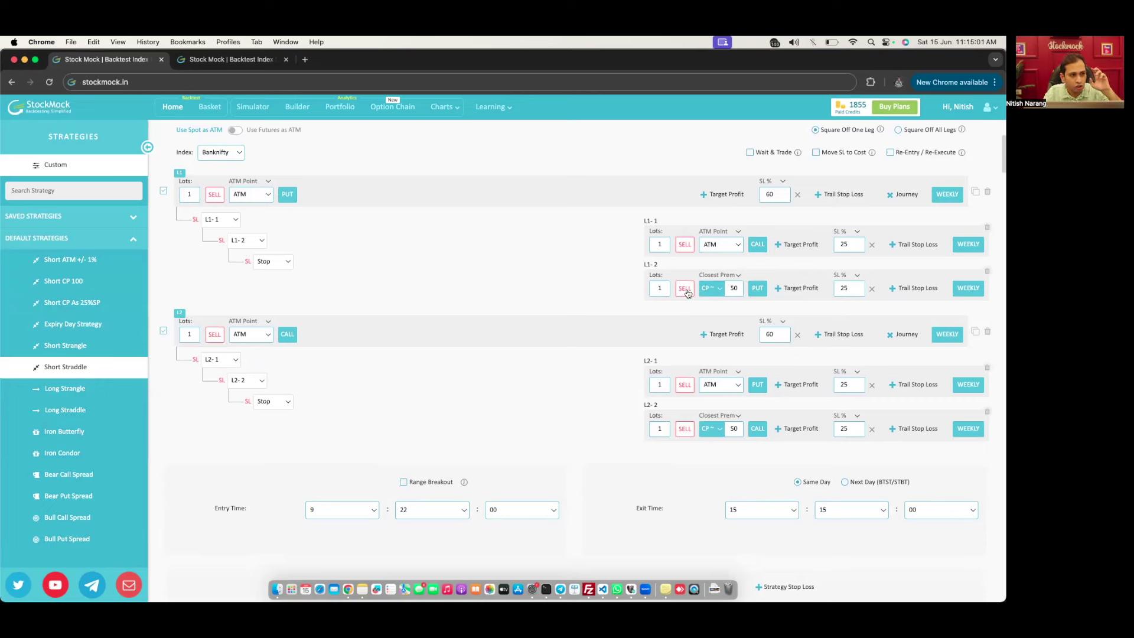
left_click(758, 291)
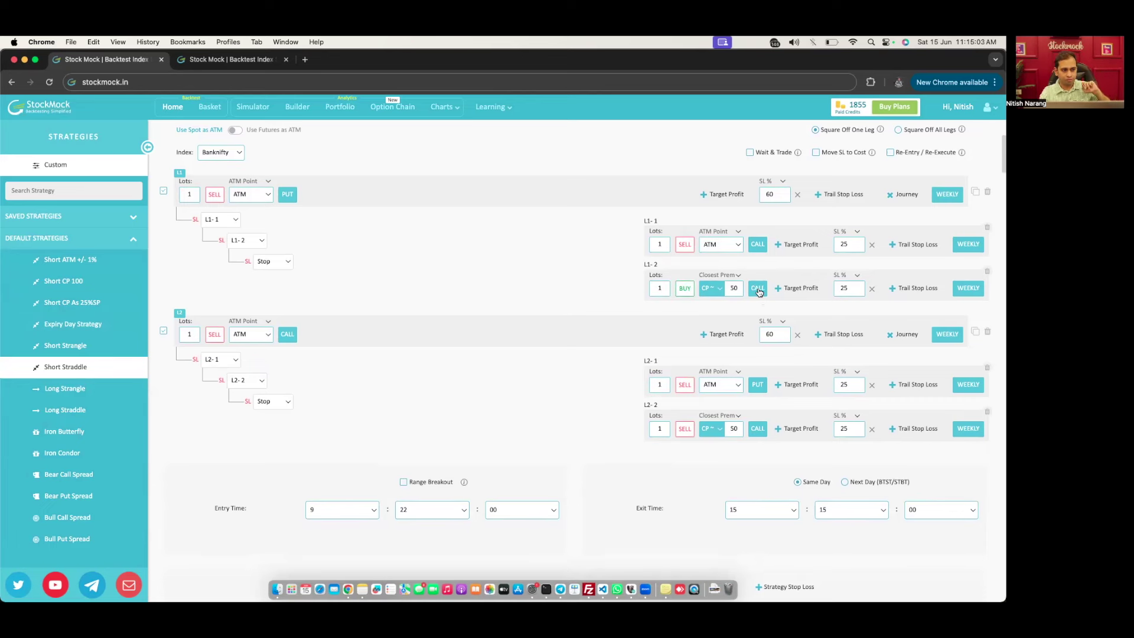
left_click(685, 431)
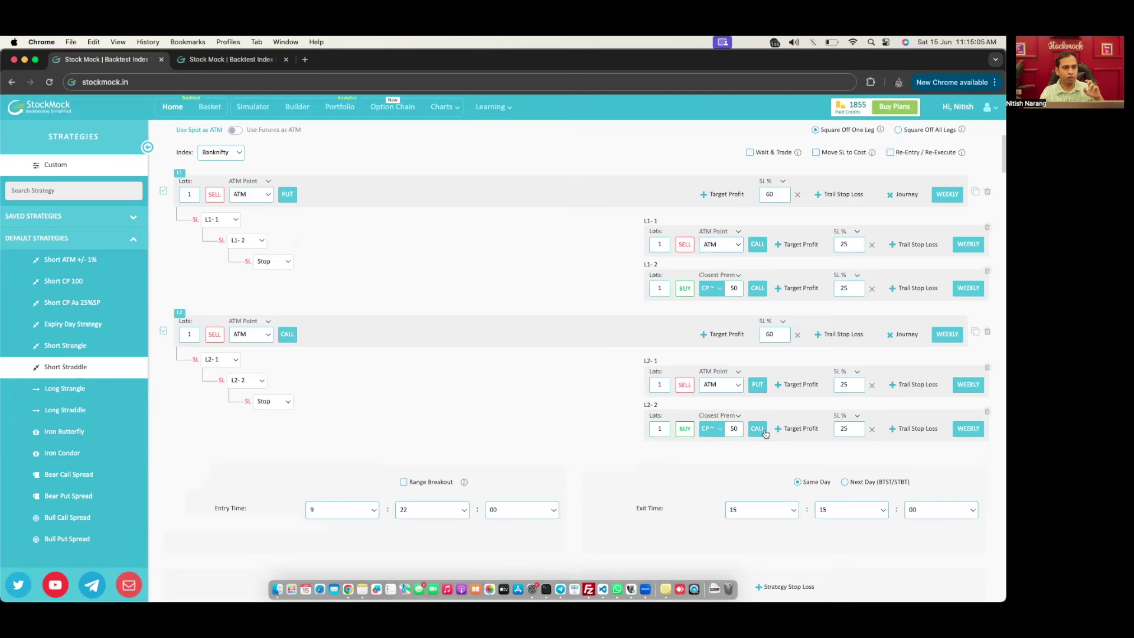
left_click(757, 430)
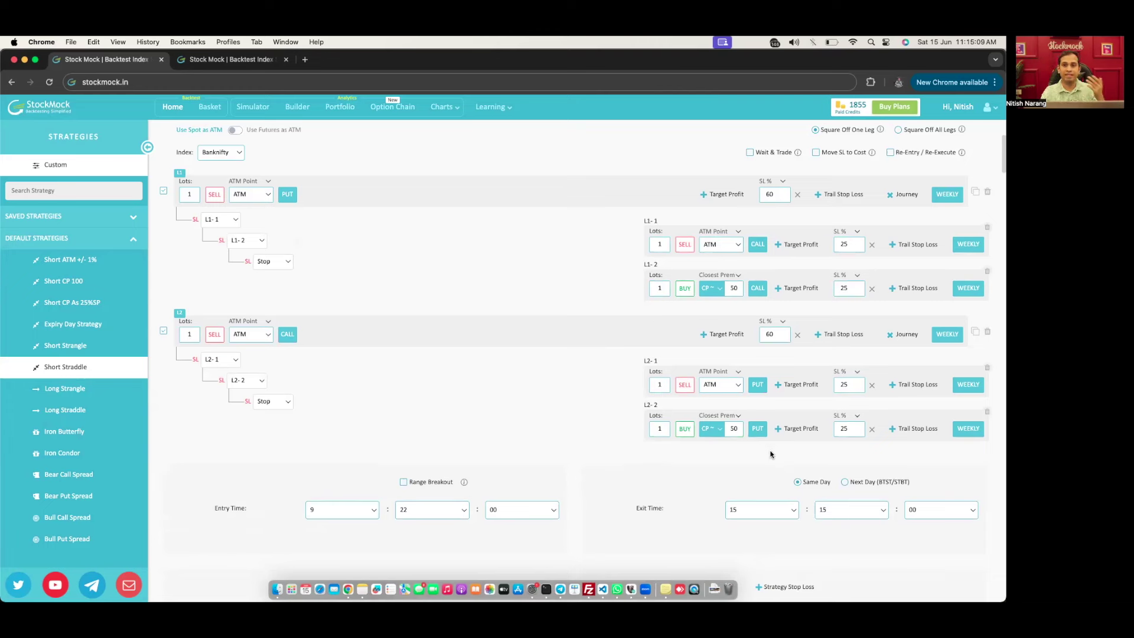
Step: Add a 40% target profit to both Journey legs L1-2 and L2-2
left_click(800, 288)
type("40")
left_click(801, 428)
type("4")
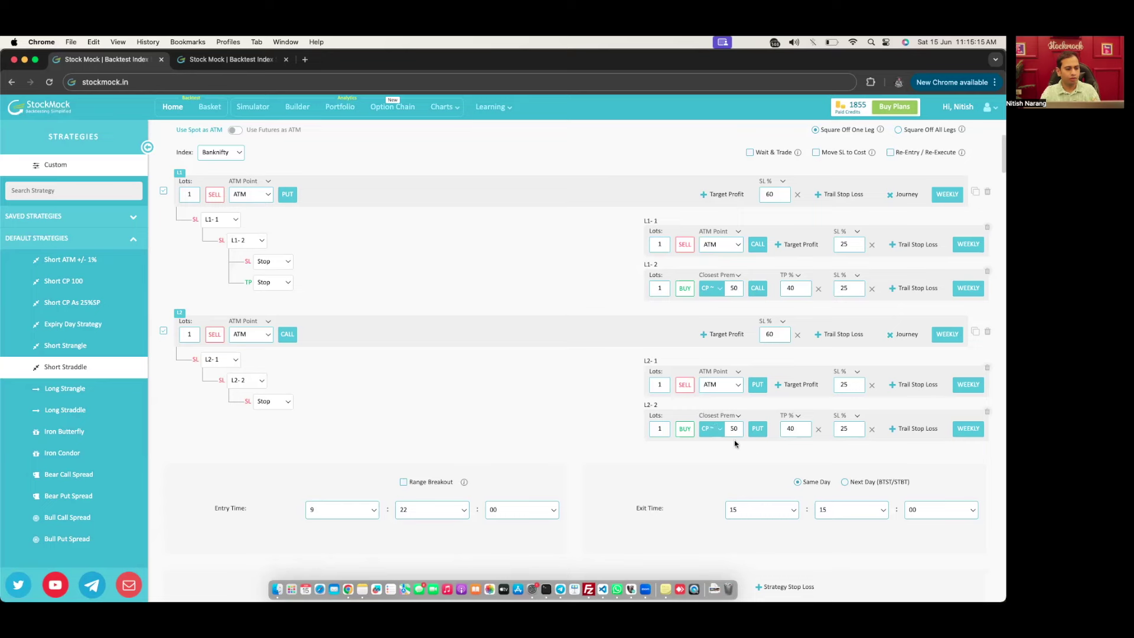
Step: Run the backtest with the revised Journey legs and exclude Fridays from the results
scroll(758, 461, "down", 5)
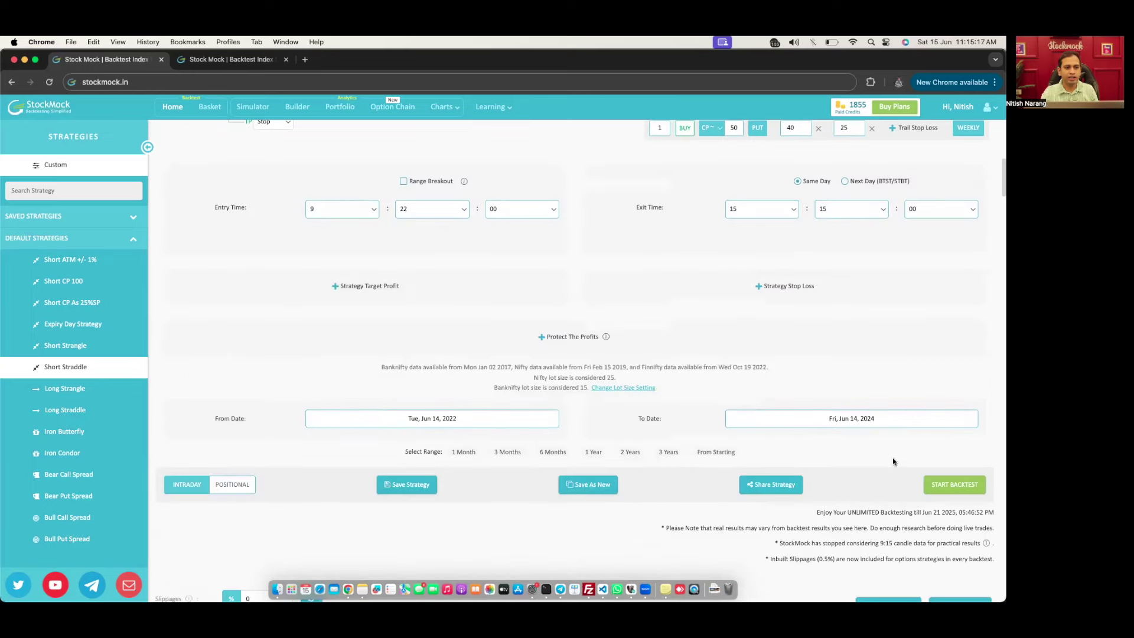
left_click(936, 486)
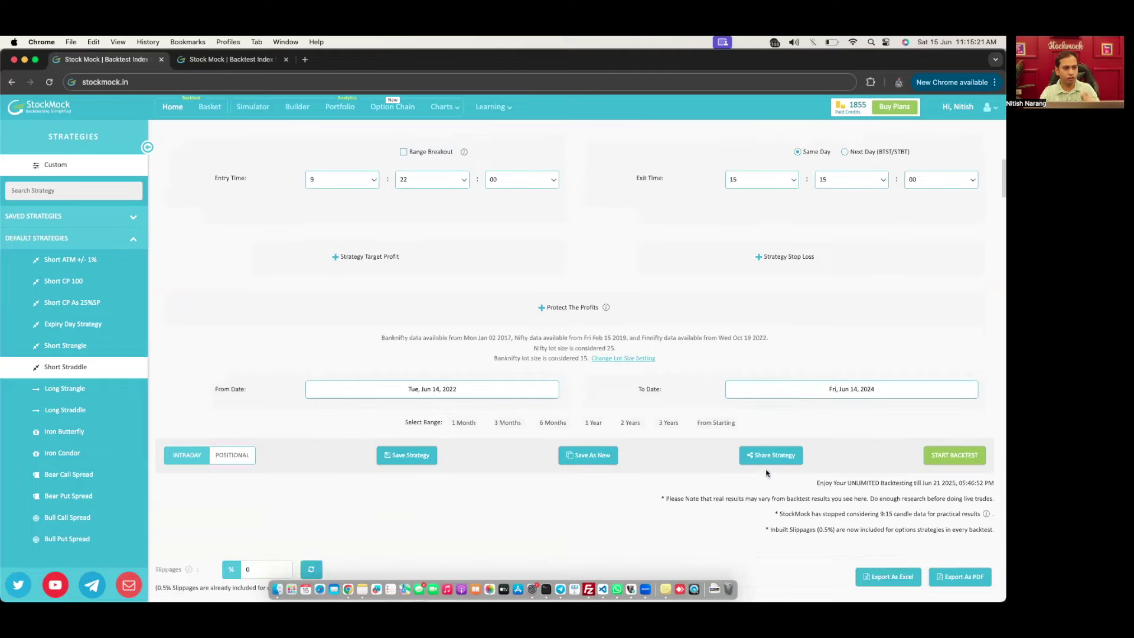
left_click(975, 295)
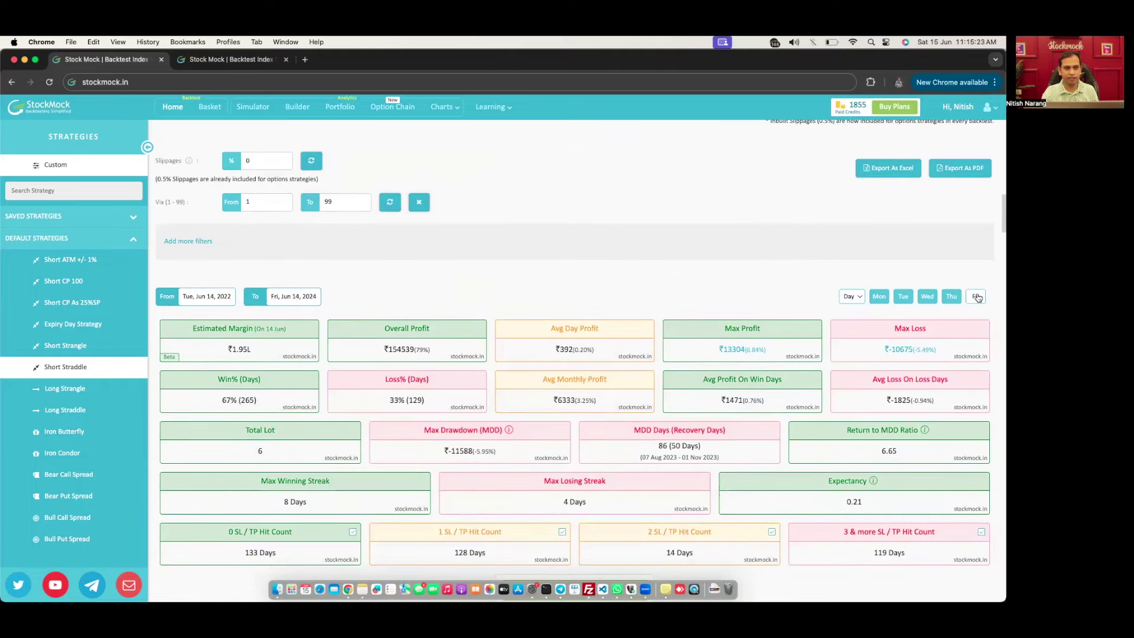
Step: Show the individual leg contributions for the new backtest and bring the leg columns into view
scroll(735, 359, "down", 3)
scroll(735, 357, "down", 15)
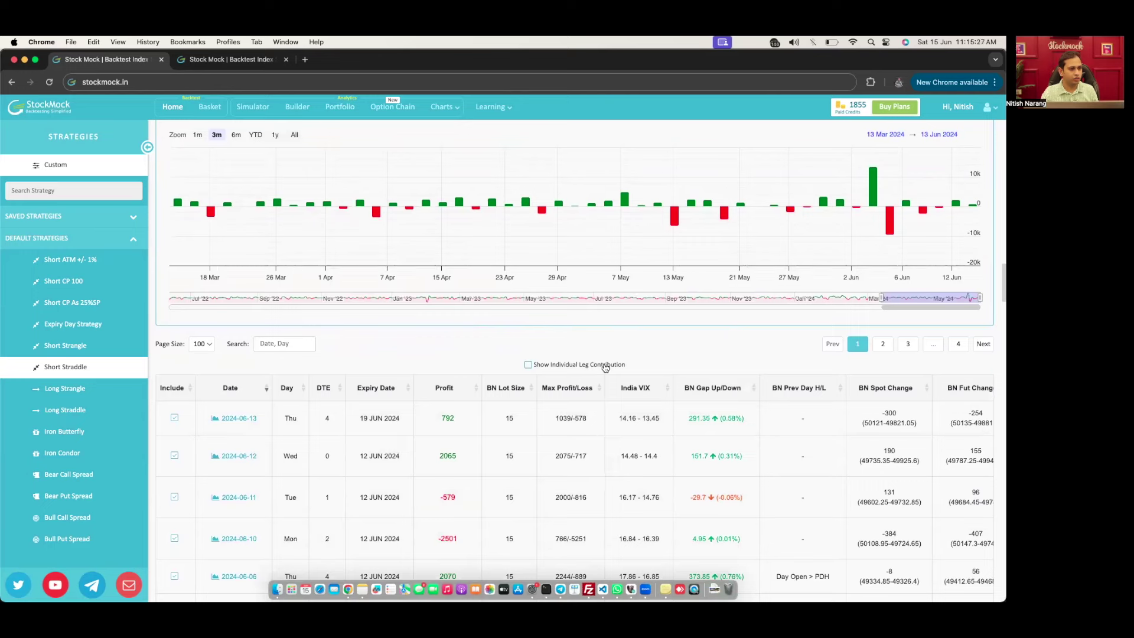
left_click(603, 364)
scroll(685, 487, "right", 8)
scroll(685, 487, "right", 10)
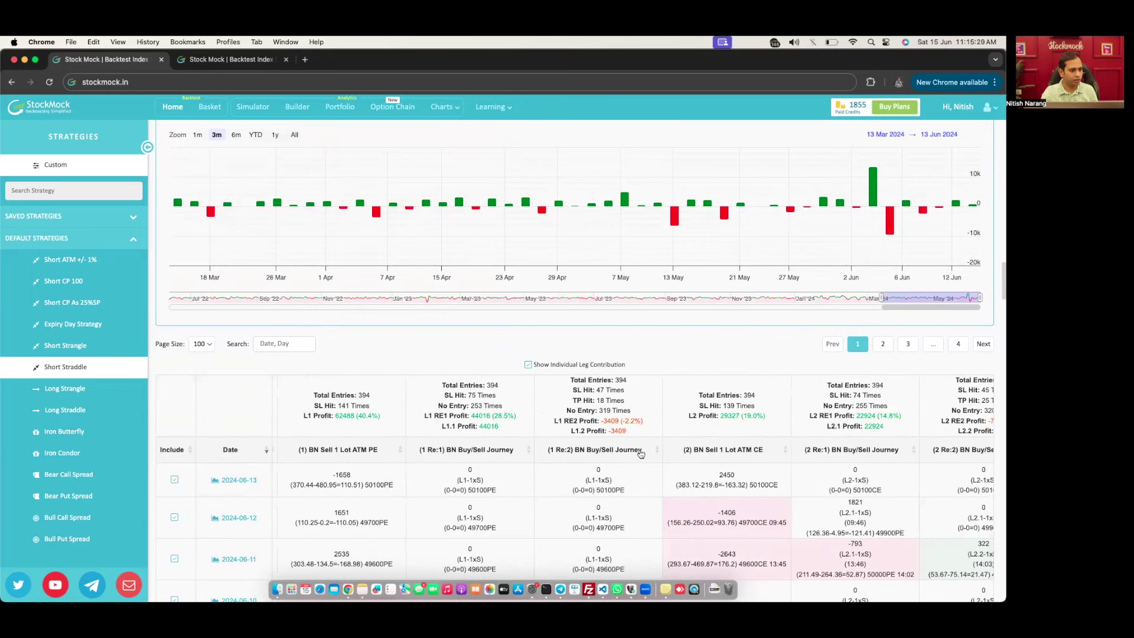
Step: Examine the profit contributions of Journey legs L1.2 and L2.2 and the total entries of the sold ATM call
left_click_drag(627, 430, 574, 410)
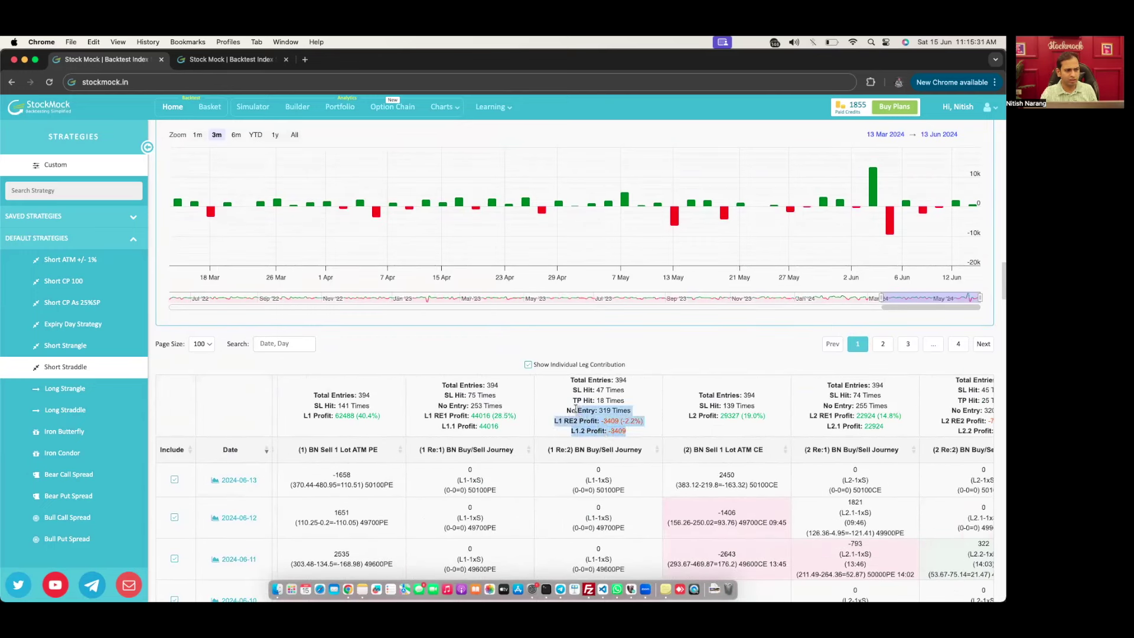
scroll(763, 472, "right", 2)
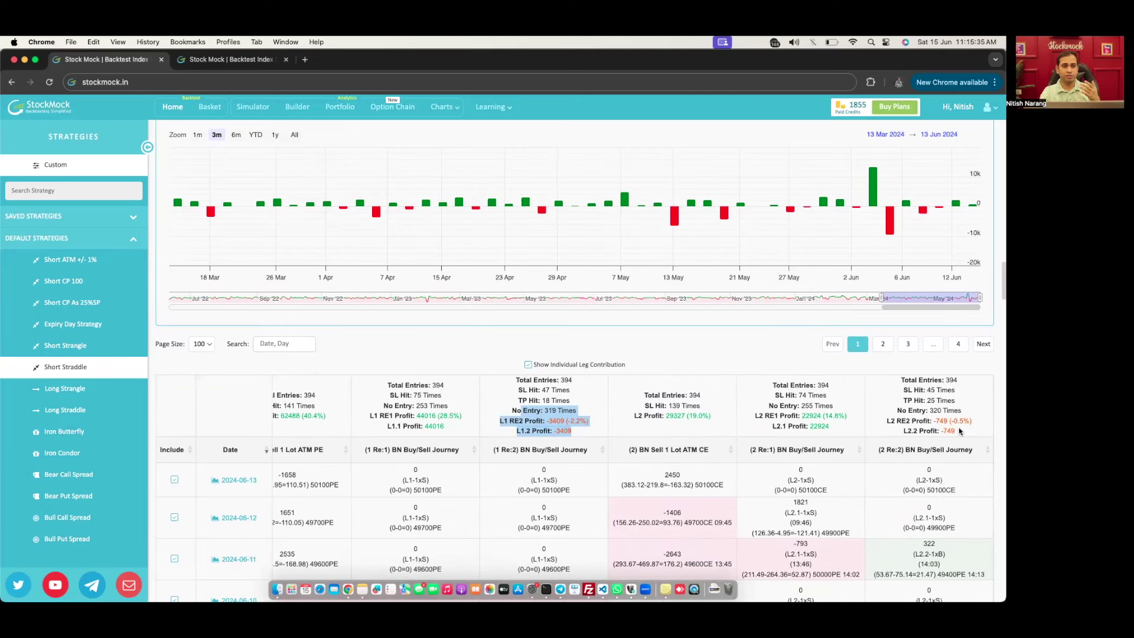
left_click_drag(959, 427, 924, 420)
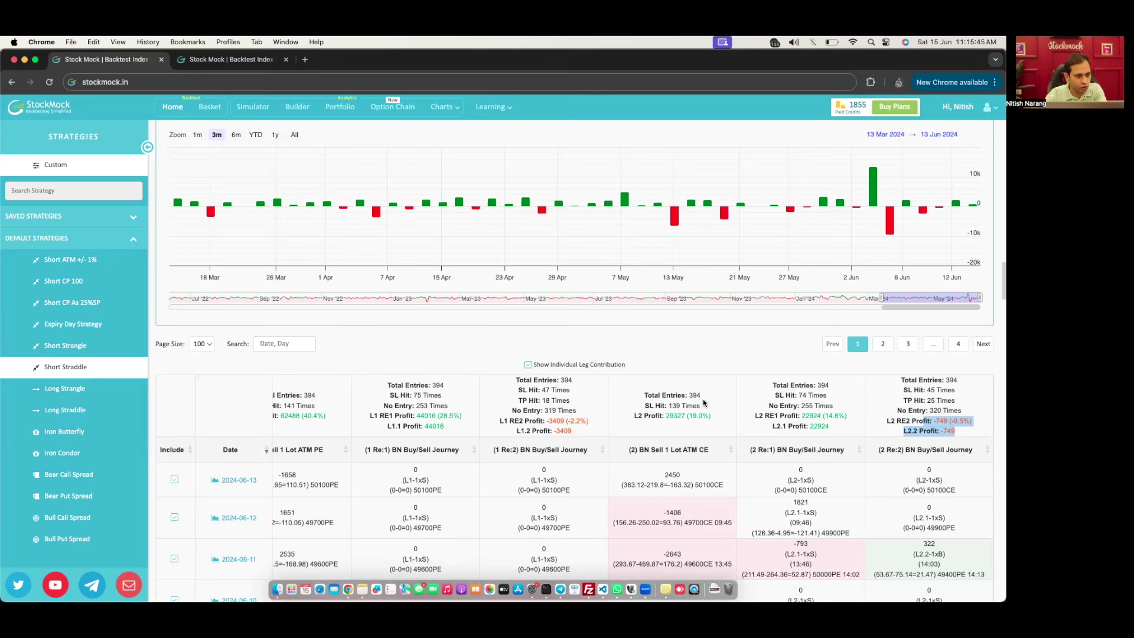
left_click_drag(645, 395, 707, 393)
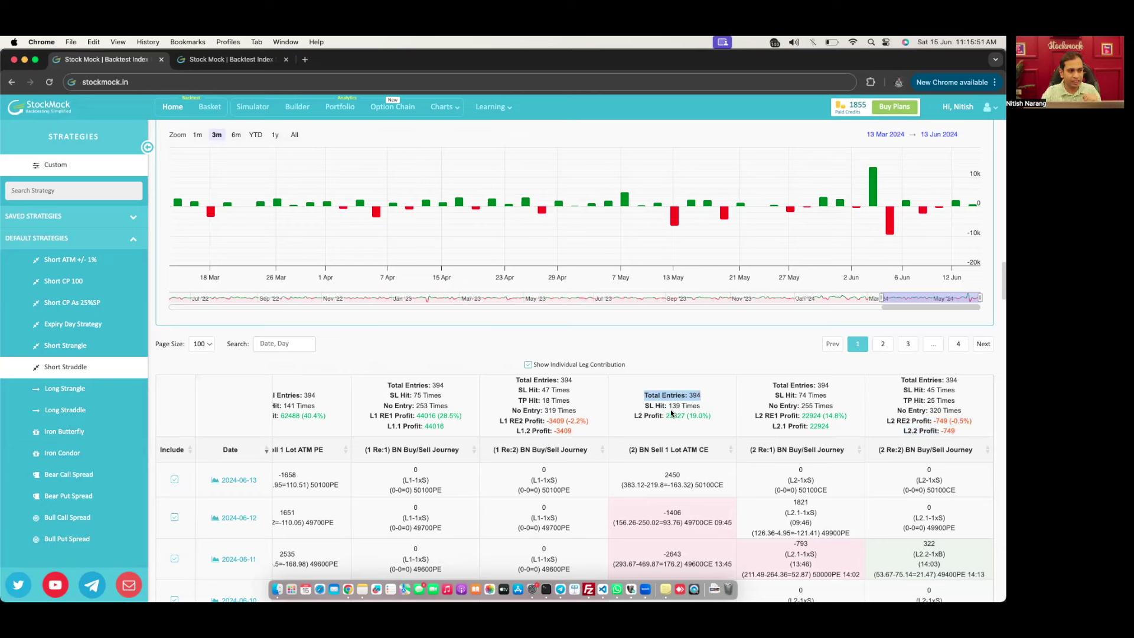
Step: Examine the stop-loss hit count and profit contribution of the sold ATM call leg L2
left_click_drag(669, 406, 701, 406)
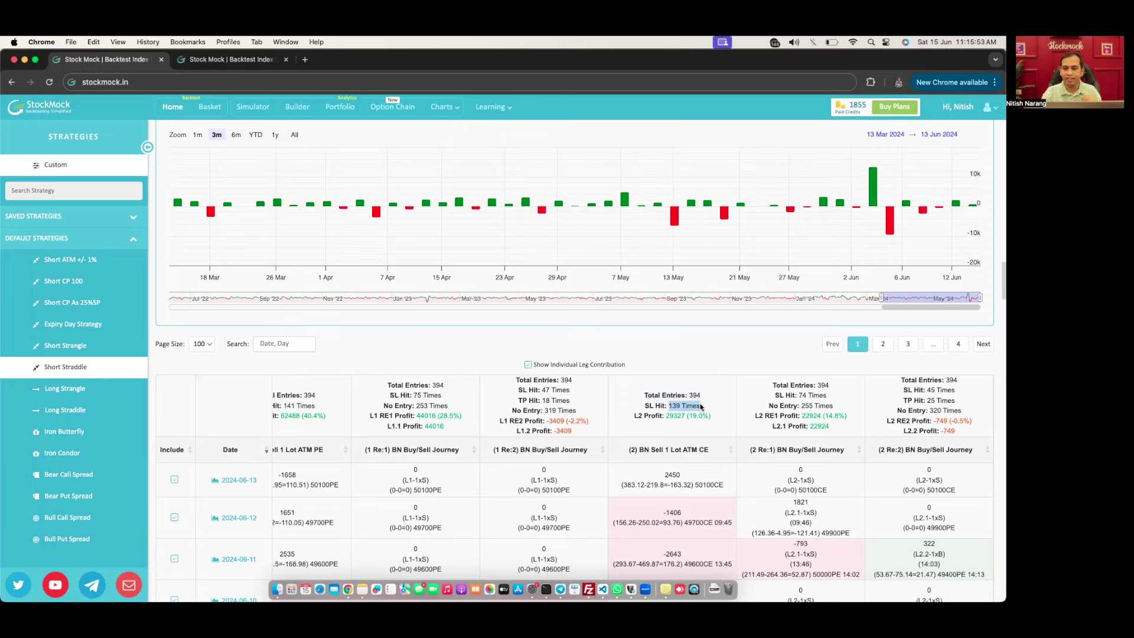
scroll(701, 406, "down", 2)
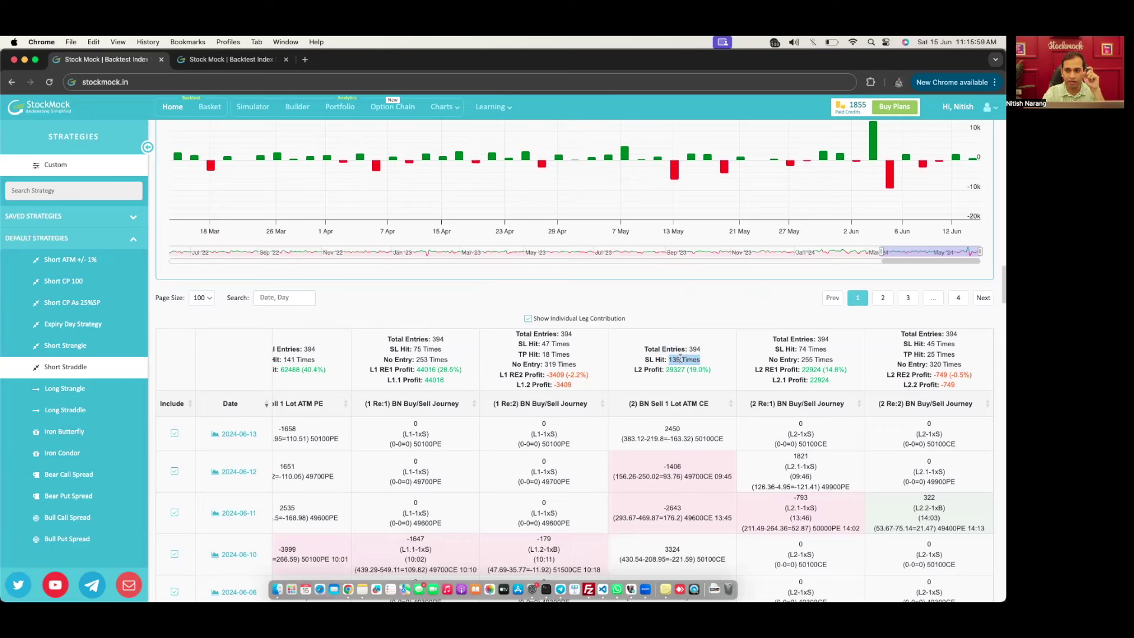
left_click(660, 373)
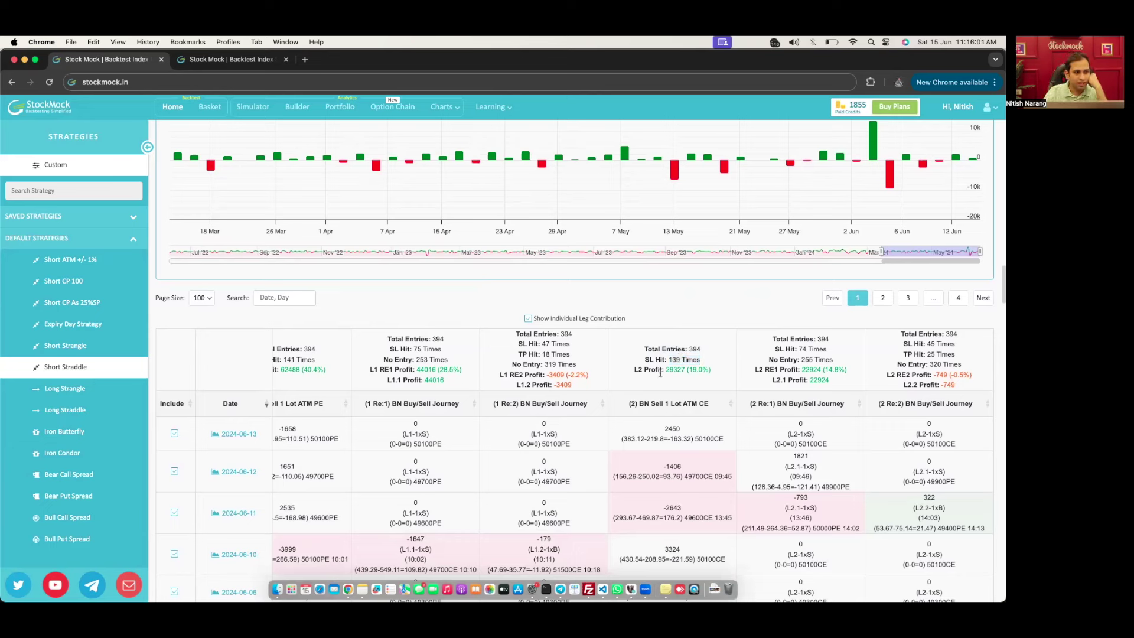
left_click_drag(666, 369, 702, 367)
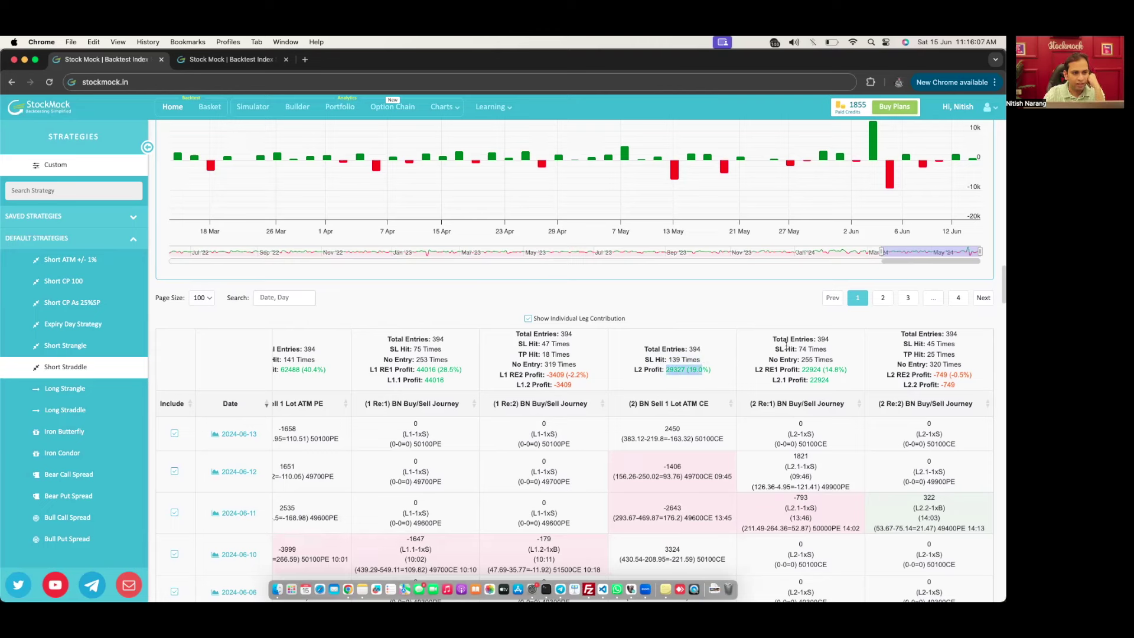
Step: Examine Journey leg L2.1's total entries, stop-loss hits, no-entry count and profit, including its no-trade entry for 2024-06-13
double_click(822, 339)
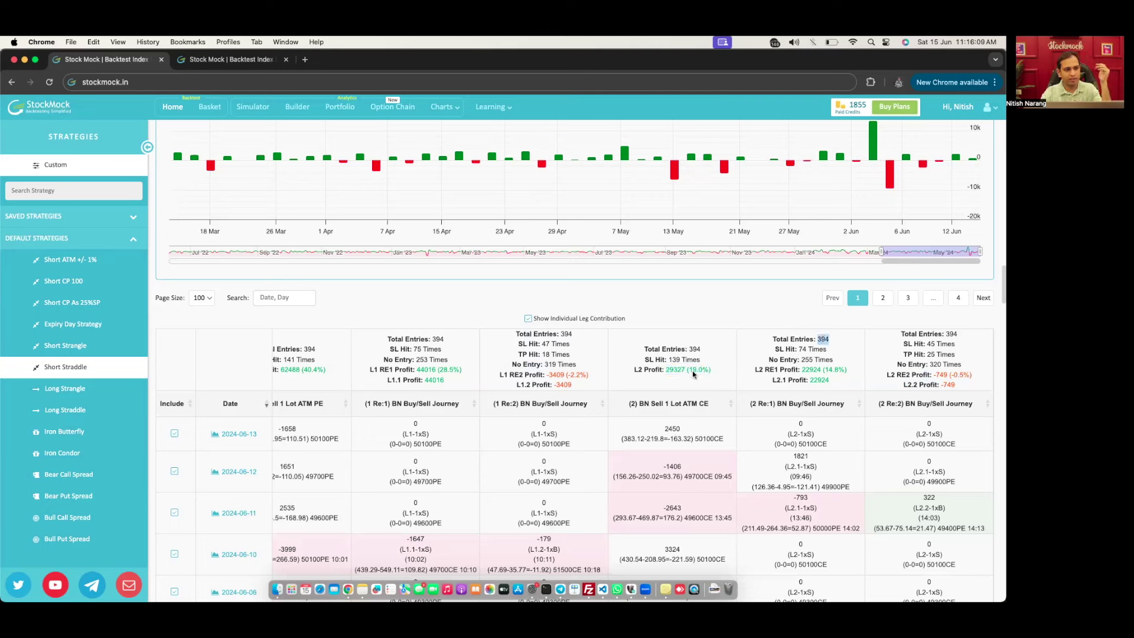
left_click_drag(774, 349, 830, 352)
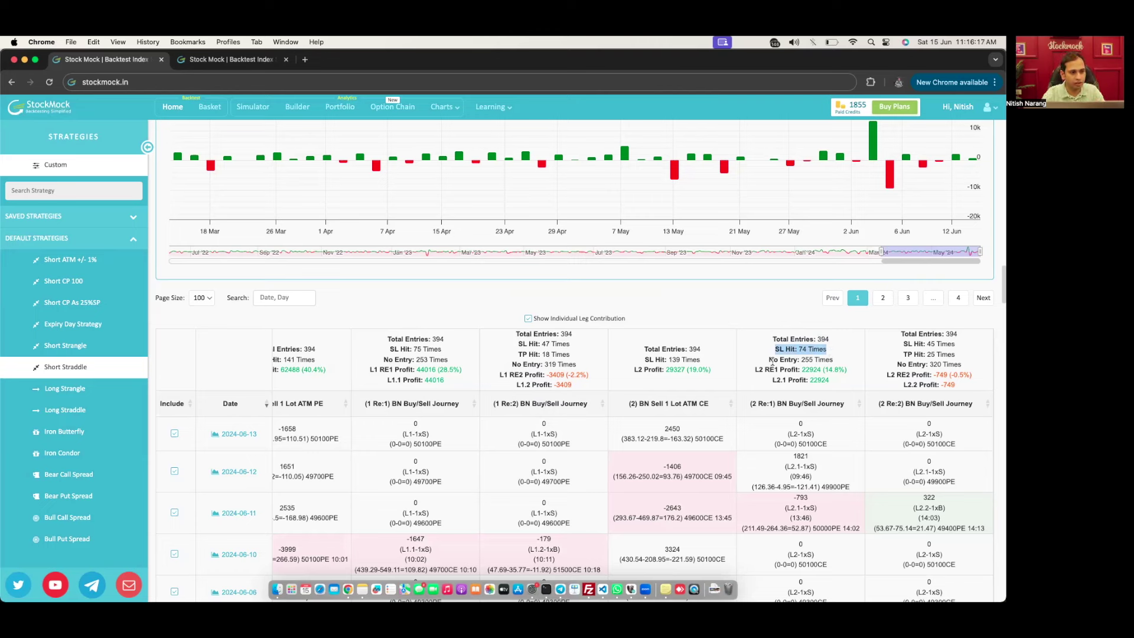
left_click_drag(768, 359, 843, 360)
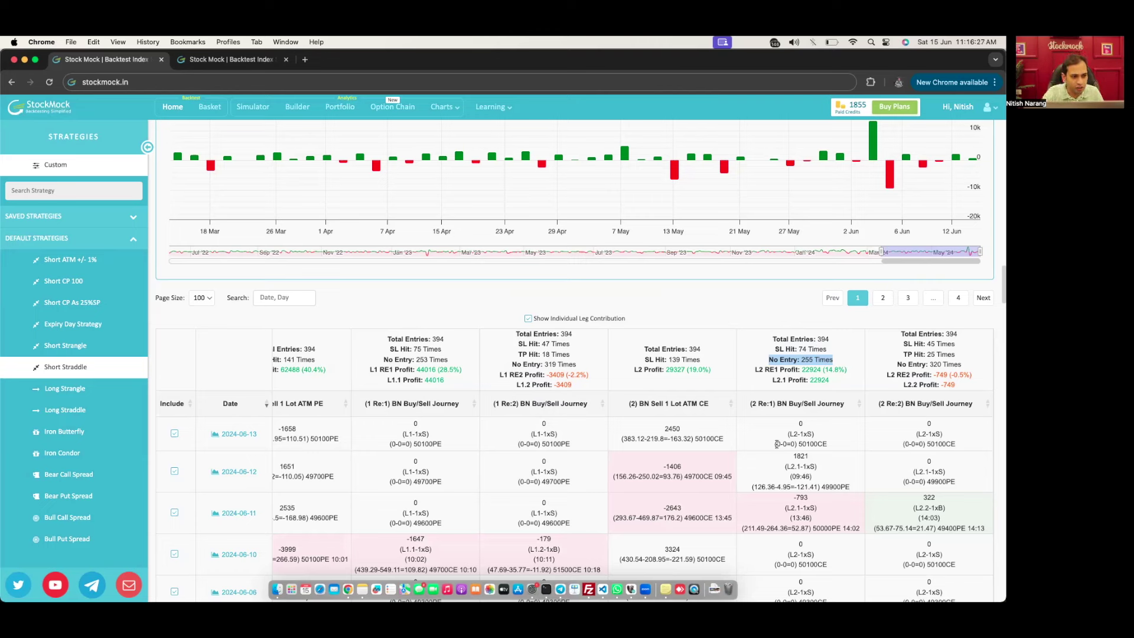
left_click_drag(776, 444, 786, 444)
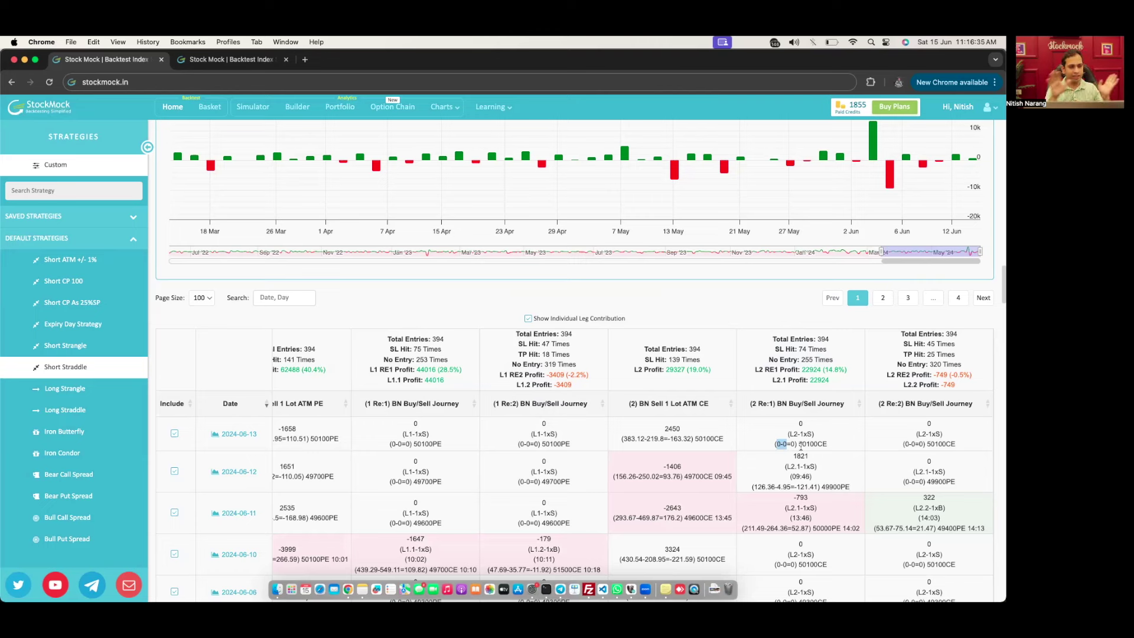
left_click(819, 341)
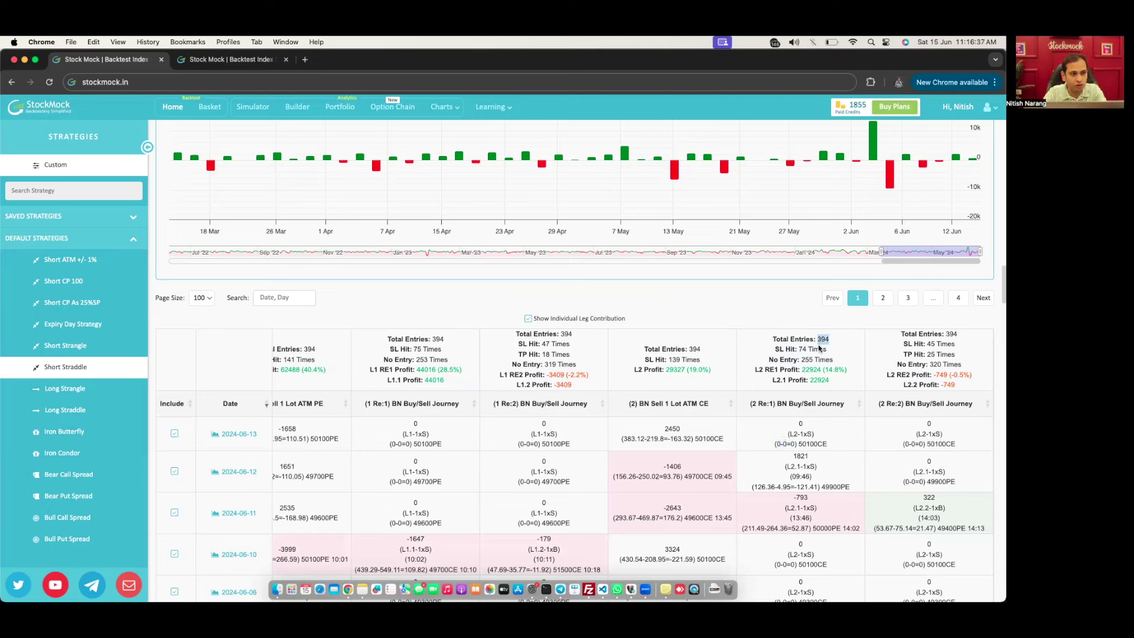
double_click(807, 359)
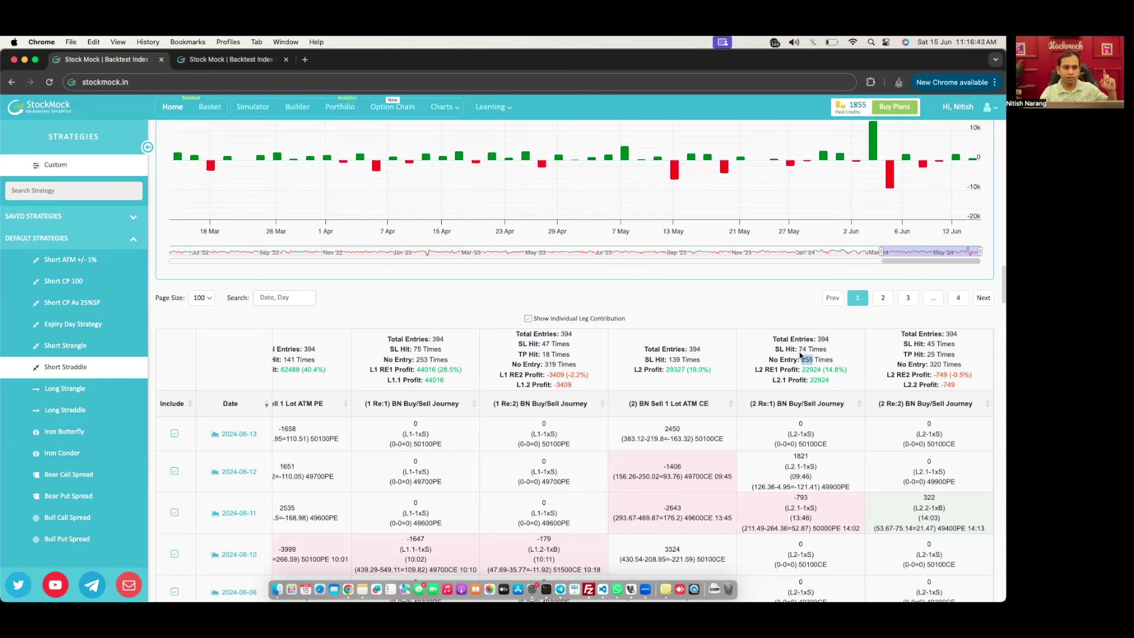
left_click_drag(798, 348, 821, 350)
left_click(821, 350)
double_click(818, 379)
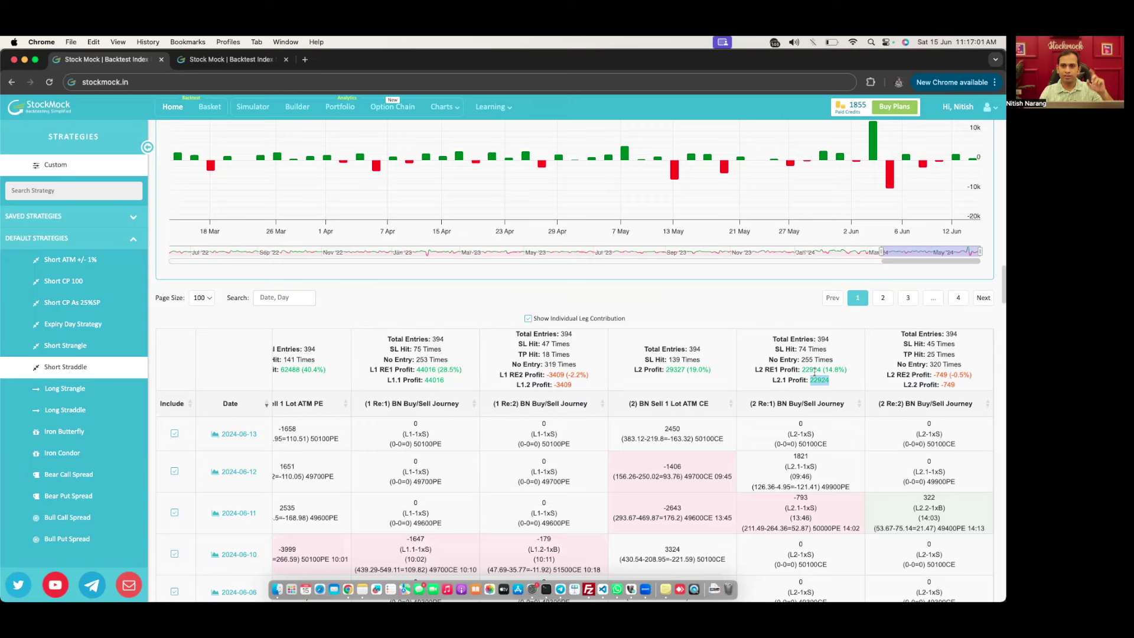
scroll(814, 372, "left", 3)
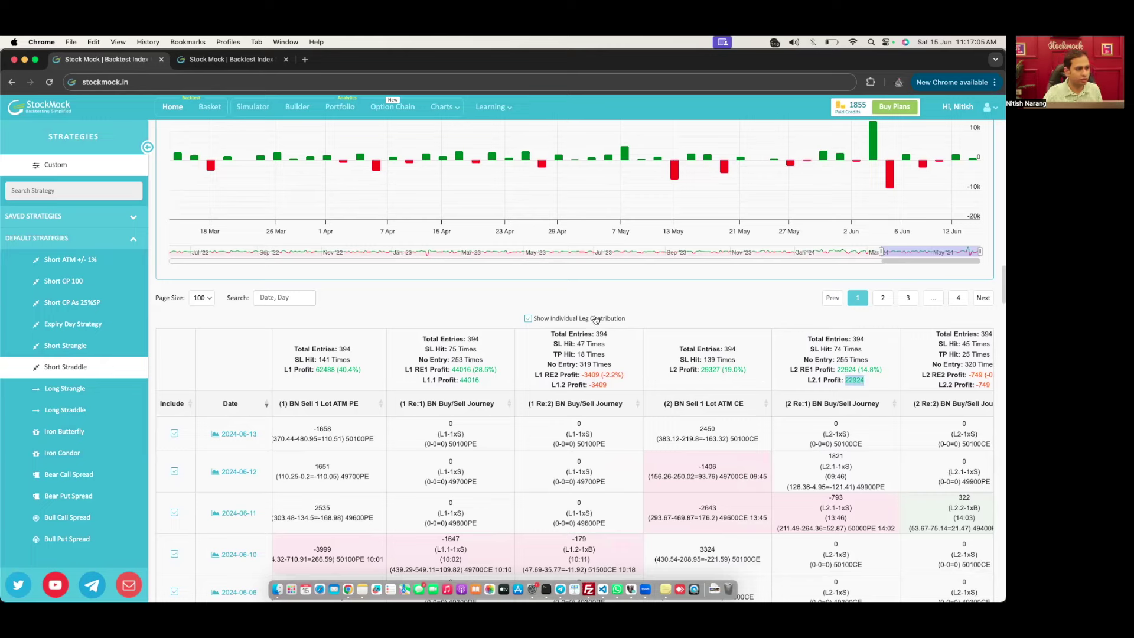
Step: Remove both Journey legs, L1-1 and L1-2, from the sold ATM put L1
scroll(668, 422, "up", 10)
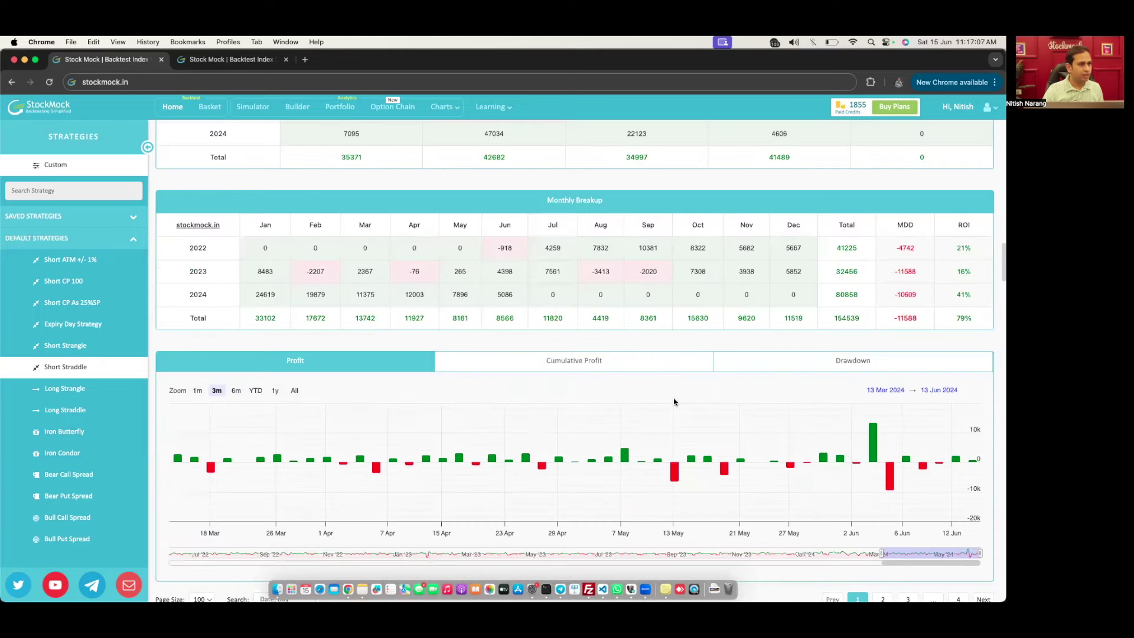
scroll(729, 279, "up", 15)
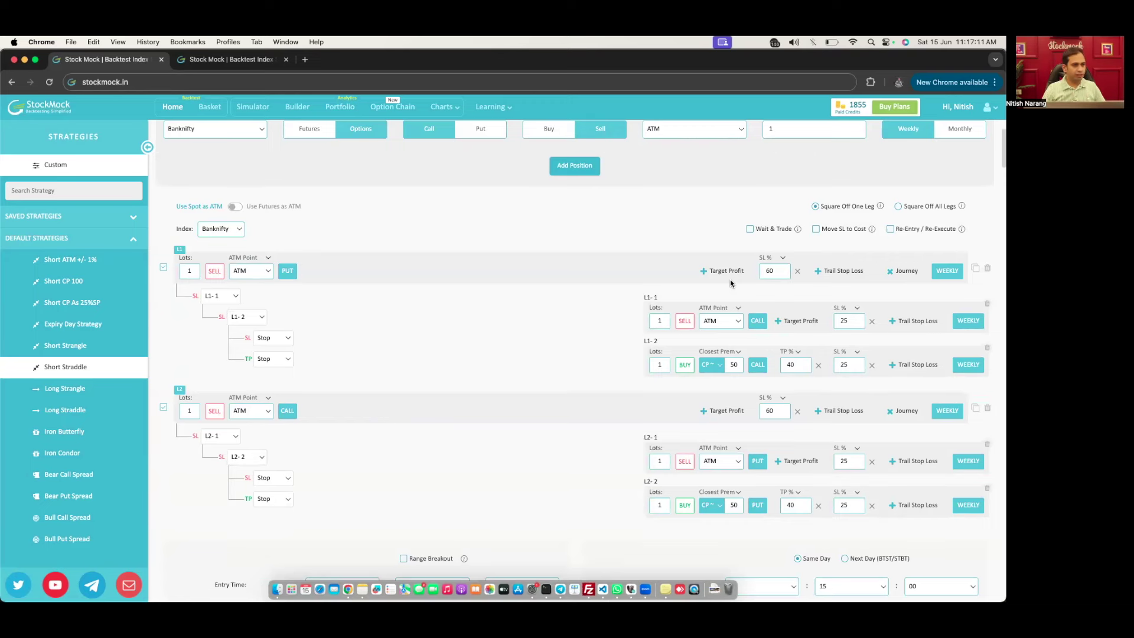
left_click(987, 304)
left_click(486, 405)
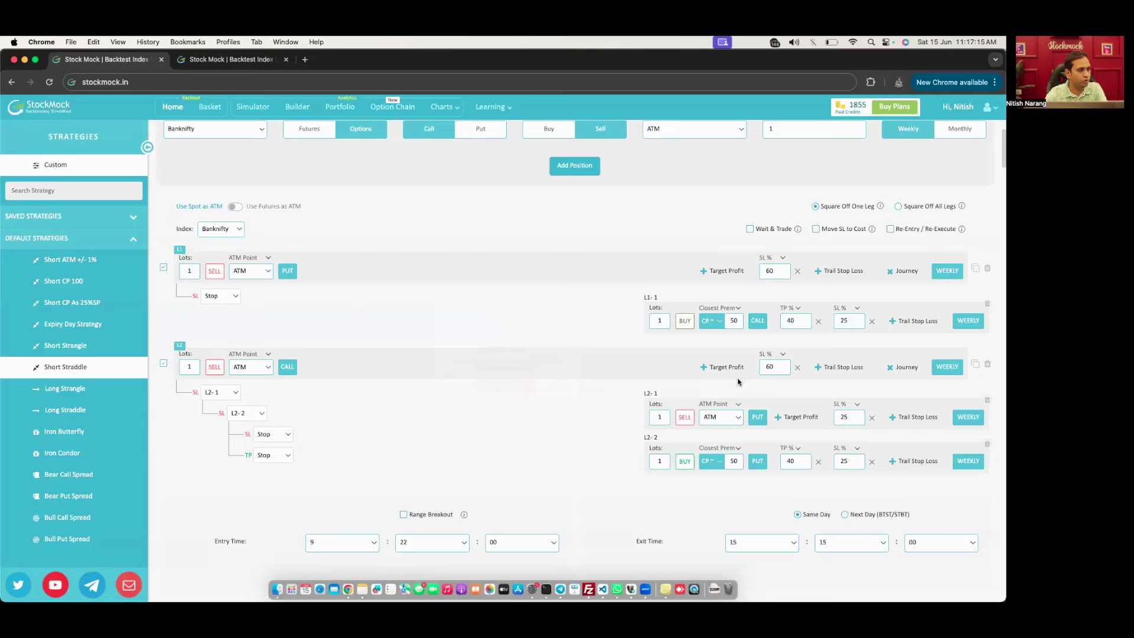
left_click(986, 304)
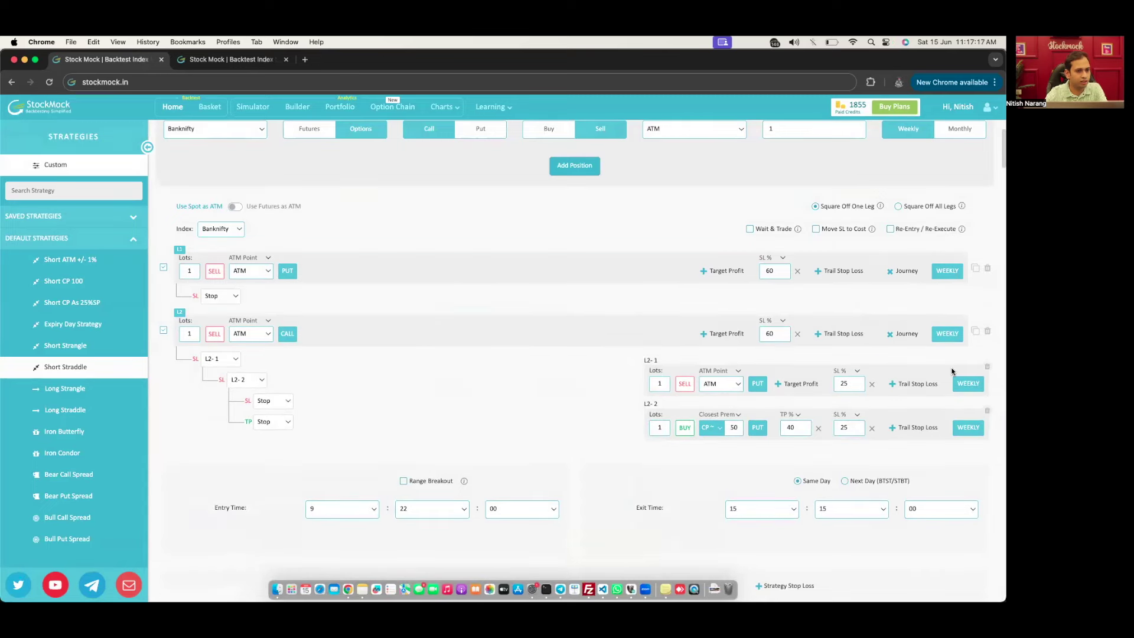
Step: Remove both Journey legs, L2-1 and L2-2, from the sold ATM call L2
left_click(987, 367)
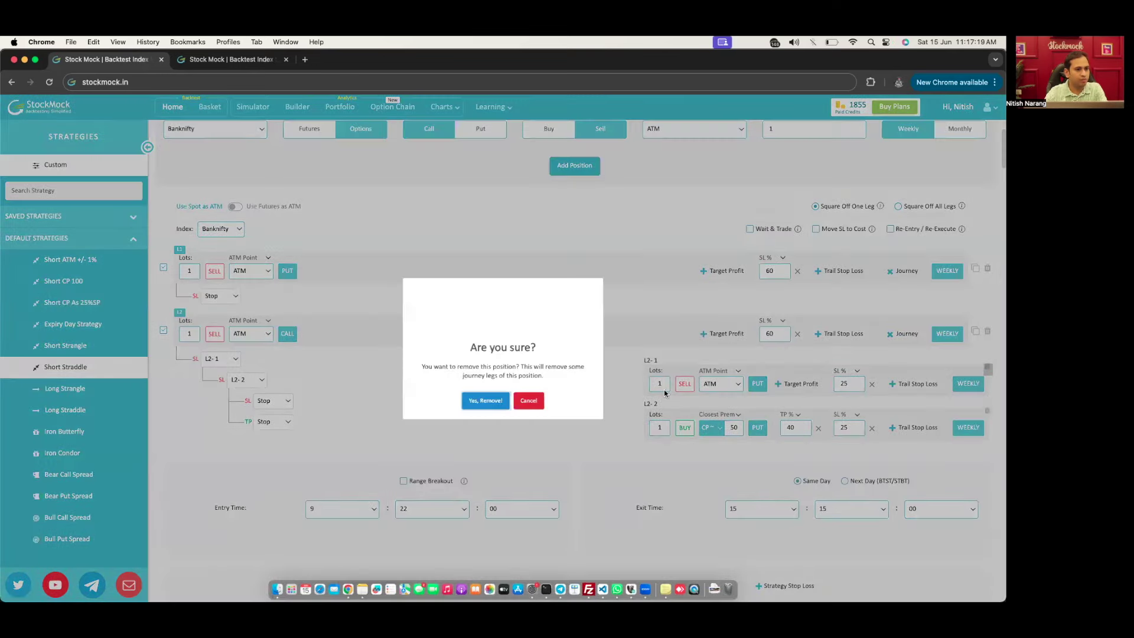
left_click(481, 420)
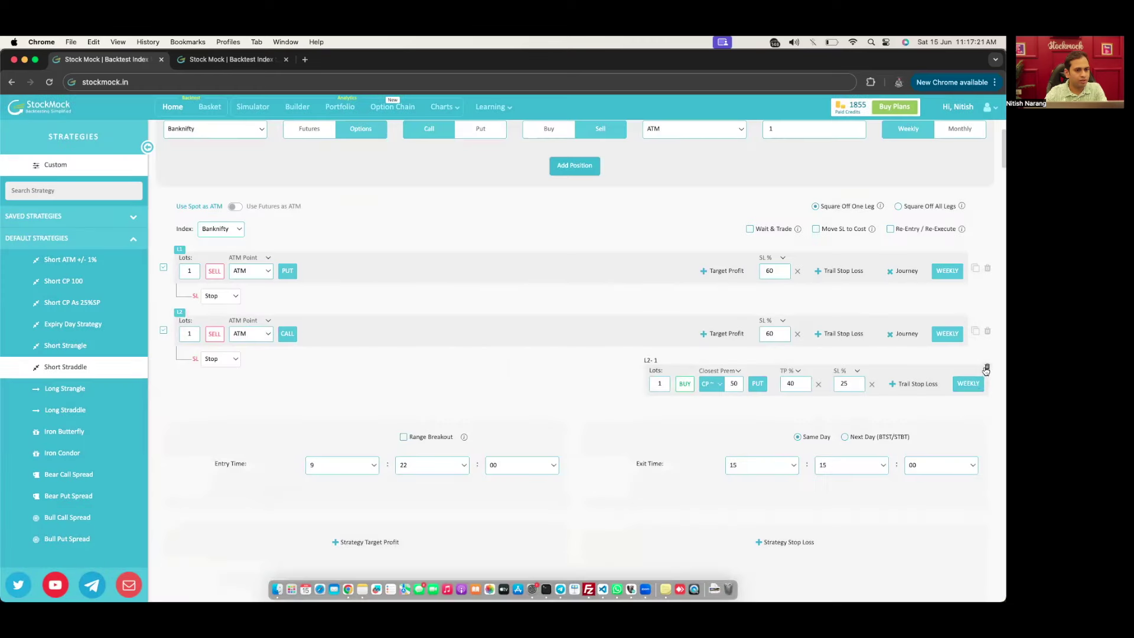
left_click(984, 370)
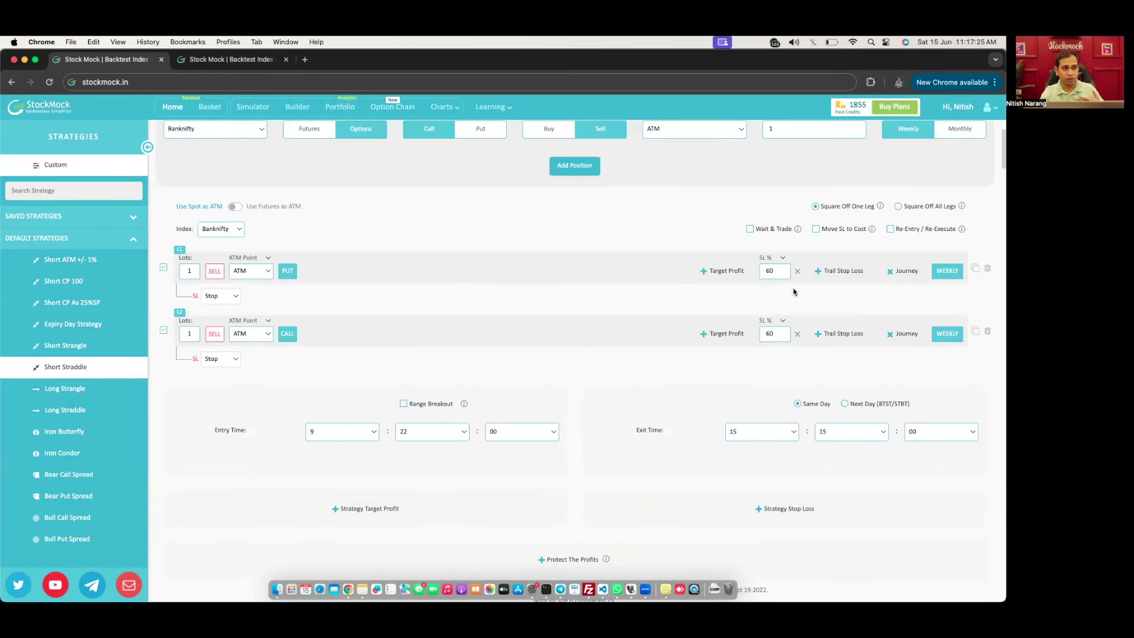
Step: Set the sold put's first and second stop-loss actions to re-enter L1, leaving Stop as the third
left_click(231, 300)
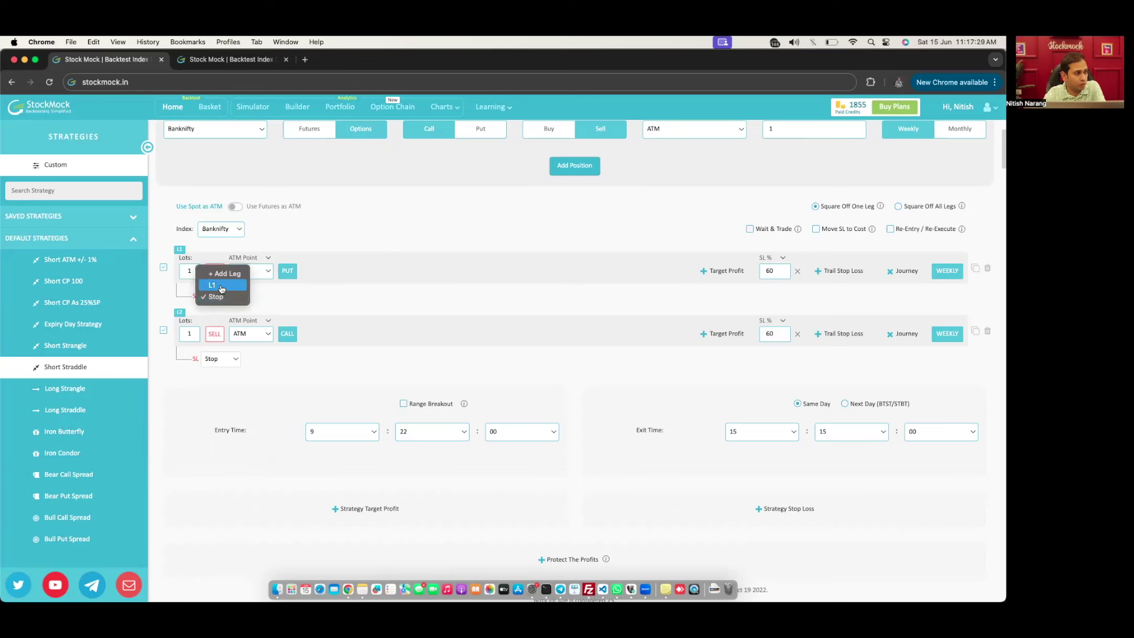
left_click(222, 286)
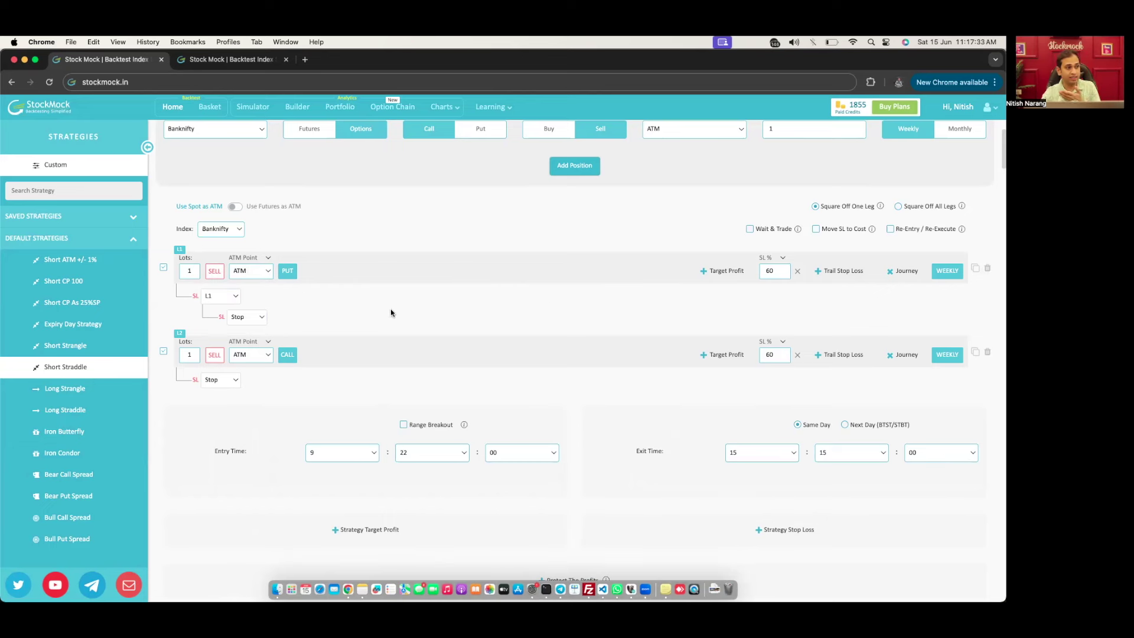
left_click(255, 318)
left_click(241, 306)
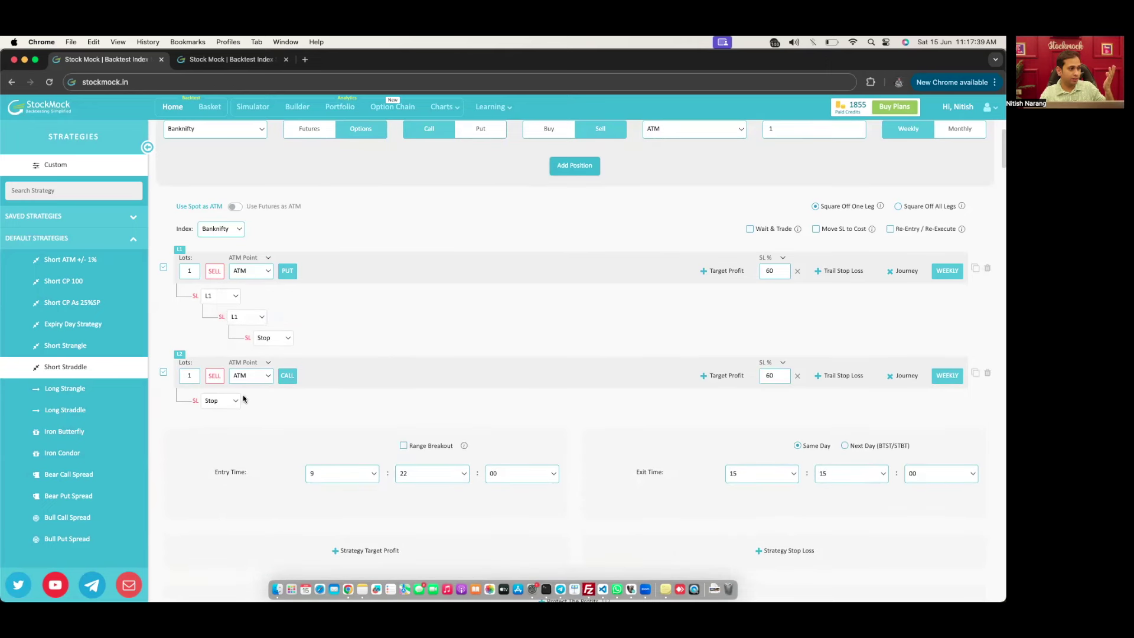
Step: Set the sold call's first and second stop-loss actions to re-enter L2, leaving Stop as the third
left_click(232, 401)
left_click(230, 389)
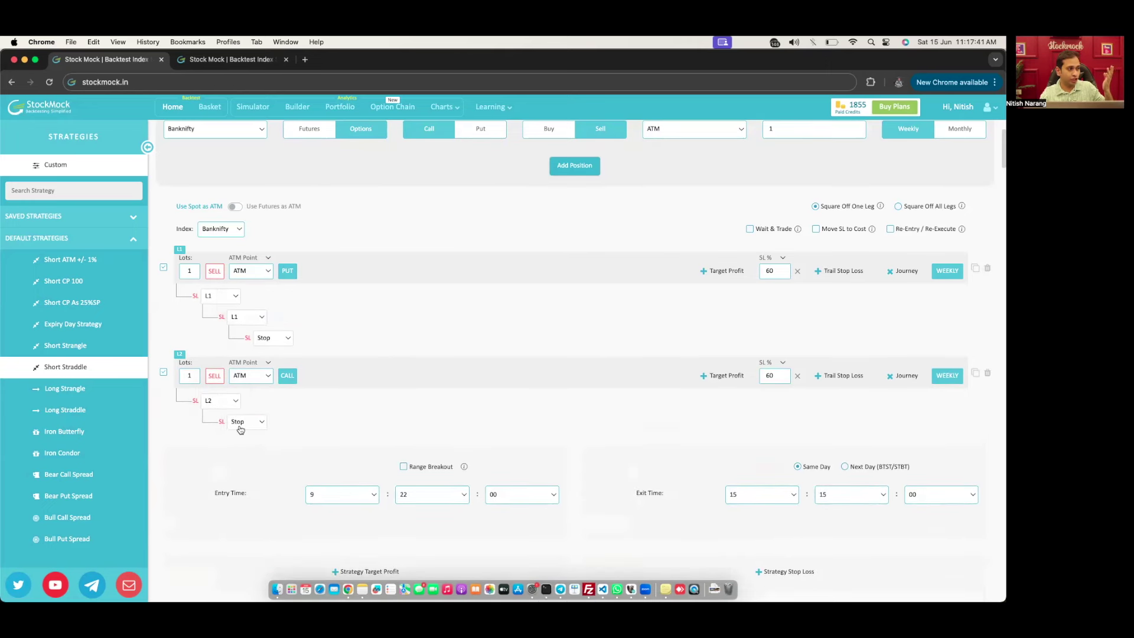
left_click(253, 425)
left_click(240, 409)
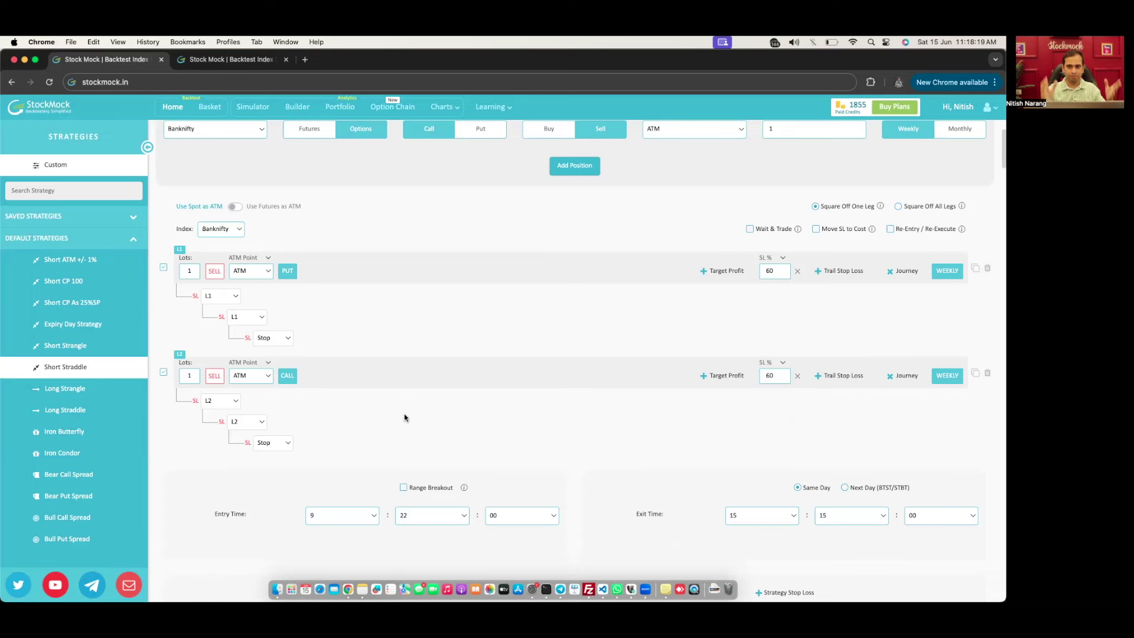
Step: Look through the Banknifty lot size choices in the lot size settings and close them without saving
scroll(404, 418, "down", 5)
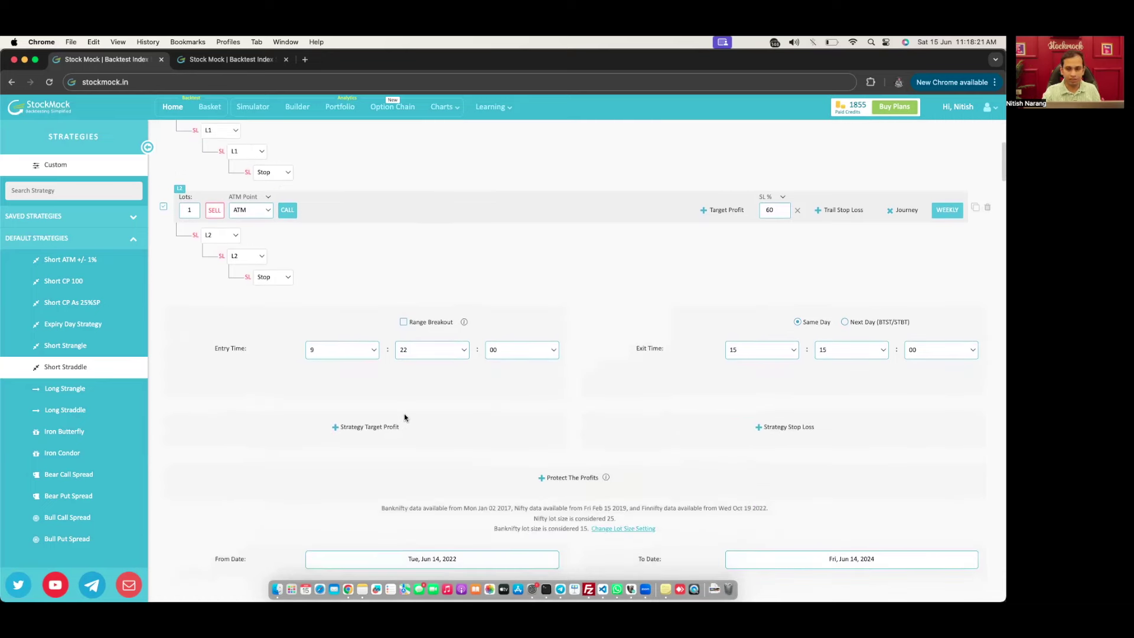
scroll(404, 418, "down", 8)
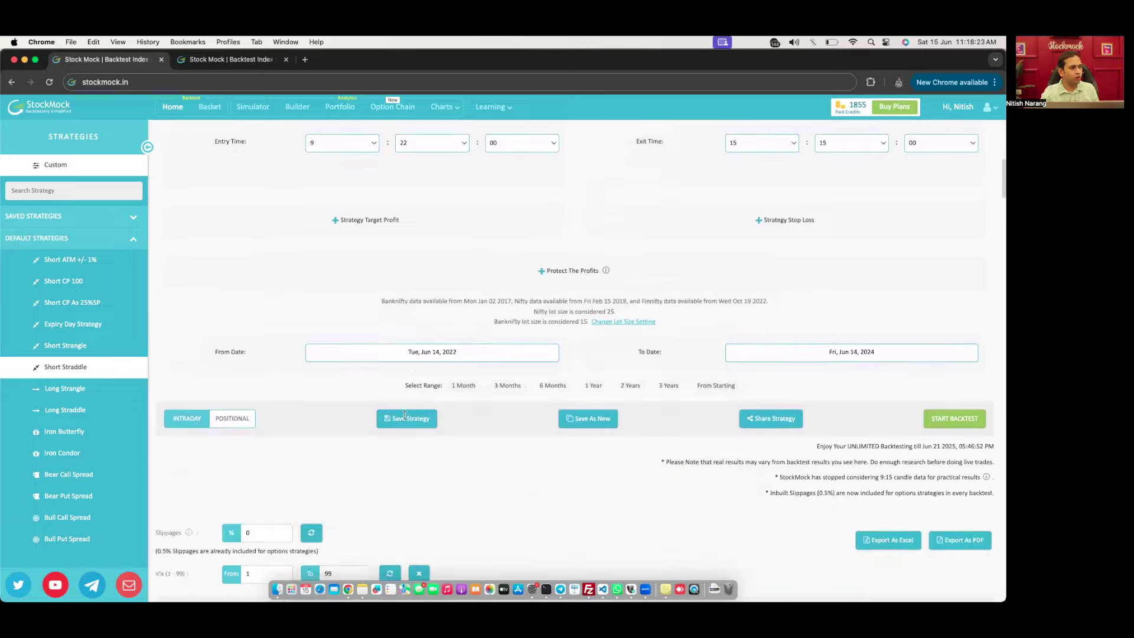
scroll(404, 417, "down", 4)
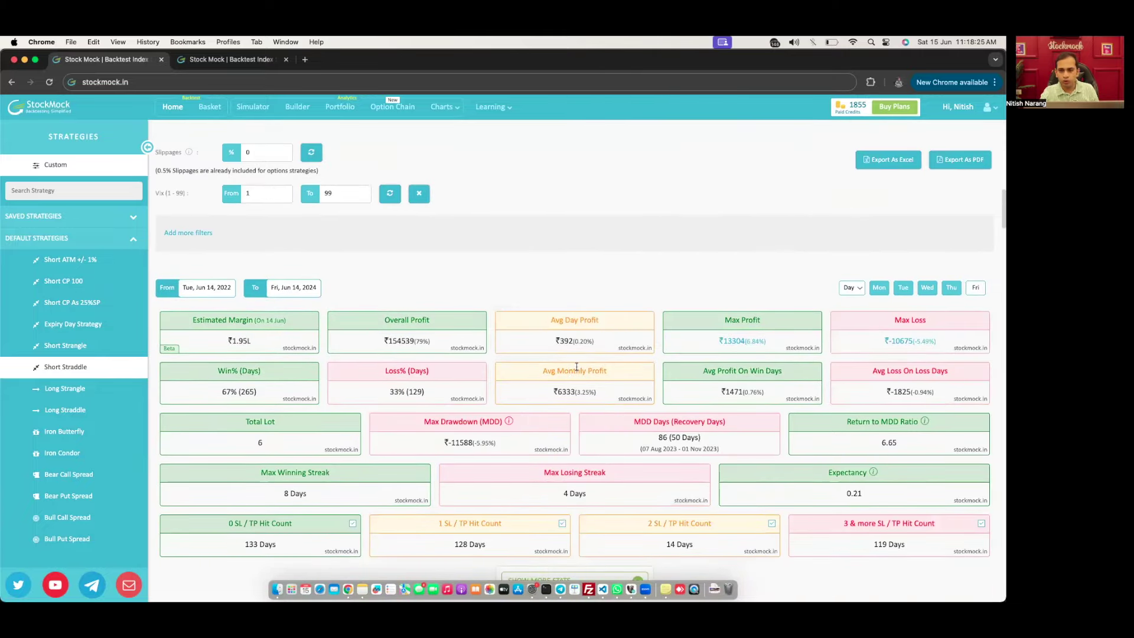
scroll(576, 367, "up", 6)
scroll(576, 367, "up", 1)
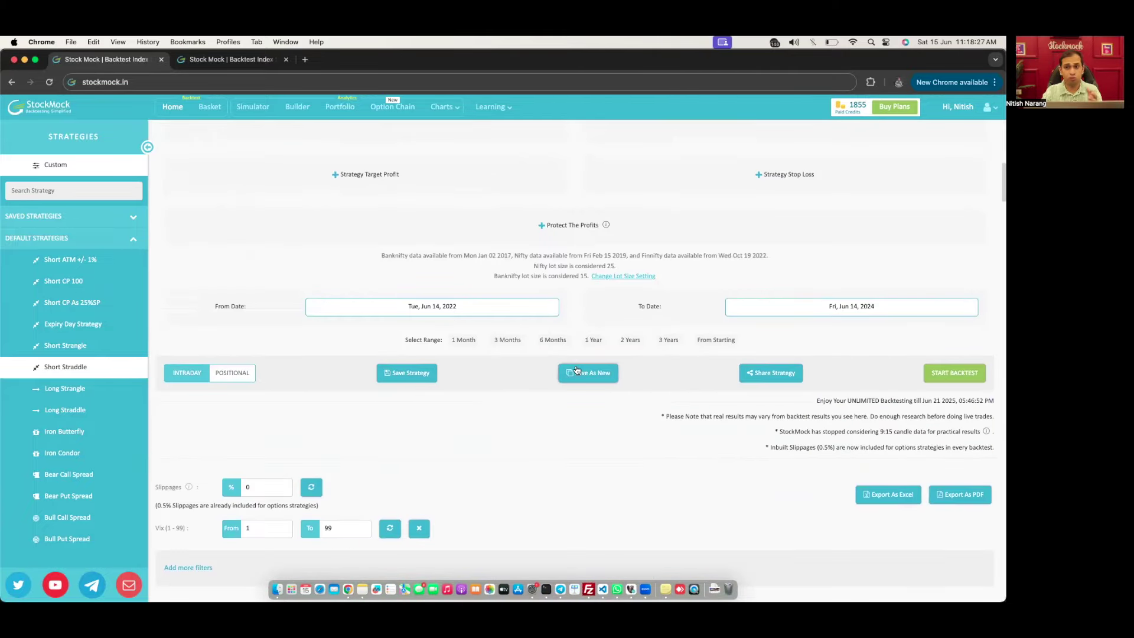
left_click(619, 277)
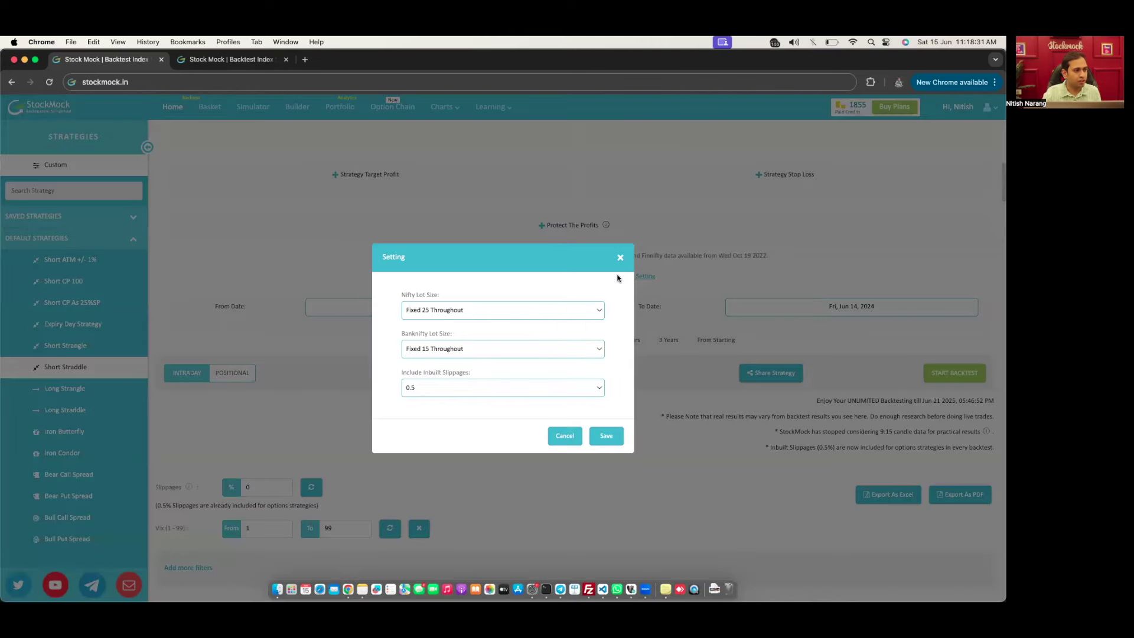
left_click(474, 348)
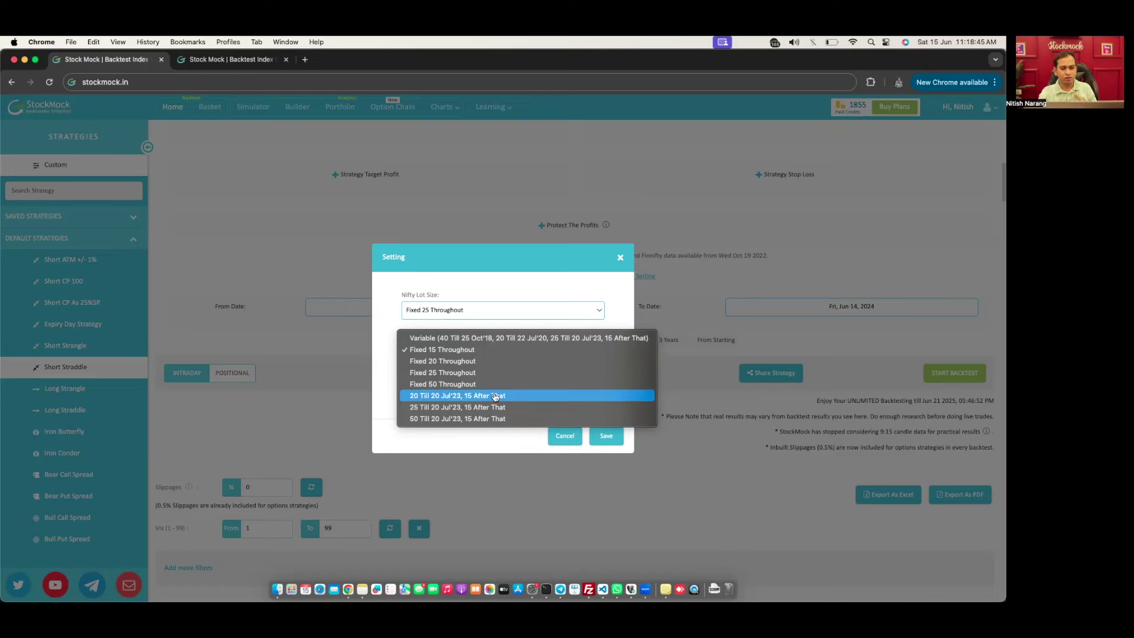
left_click(625, 257)
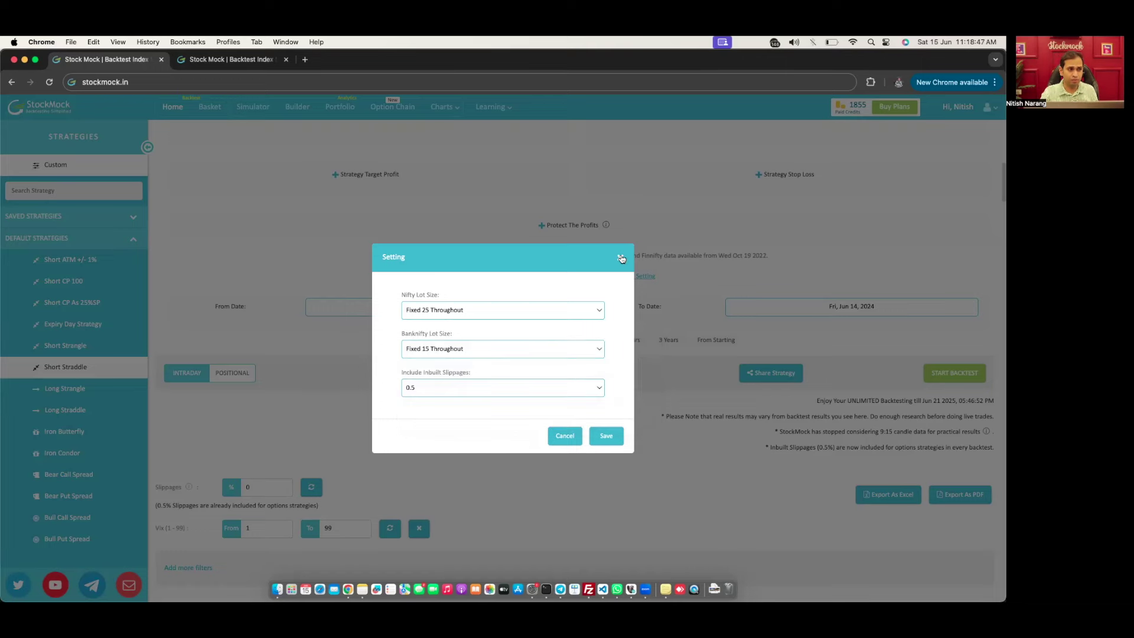
left_click(624, 256)
Step: Review the day-wise and monthly breakups, daily results table without leg contributions and summary statistics, and return to the strategy setup
scroll(597, 425, "down", 8)
scroll(598, 426, "down", 15)
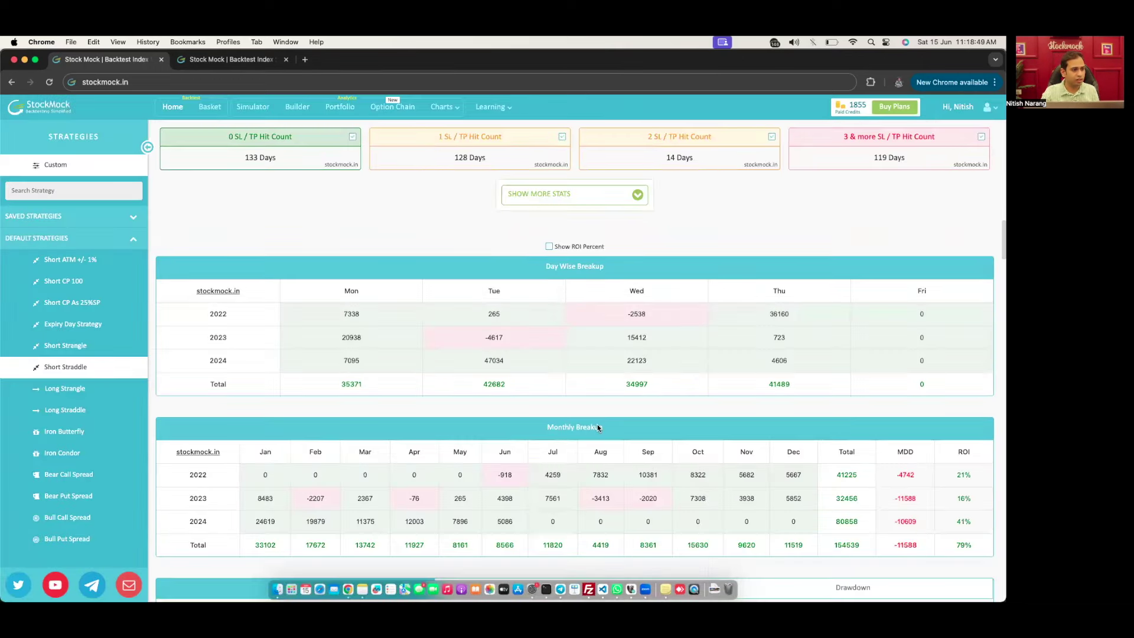
scroll(597, 427, "left", 10)
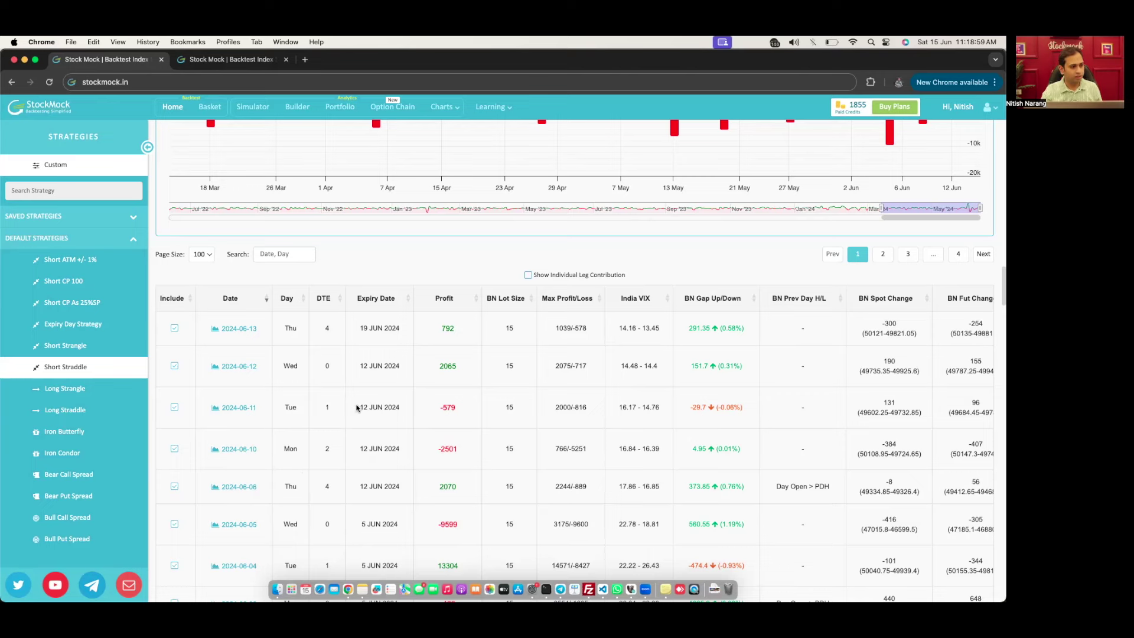
scroll(531, 371, "up", 6)
scroll(530, 375, "up", 15)
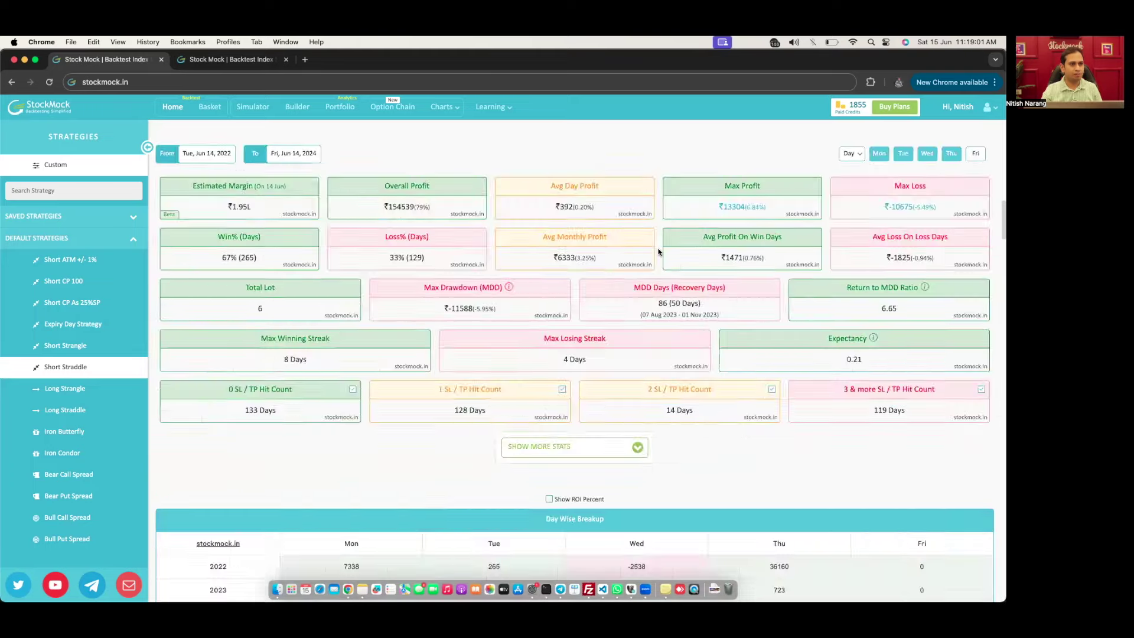
scroll(658, 252, "up", 2)
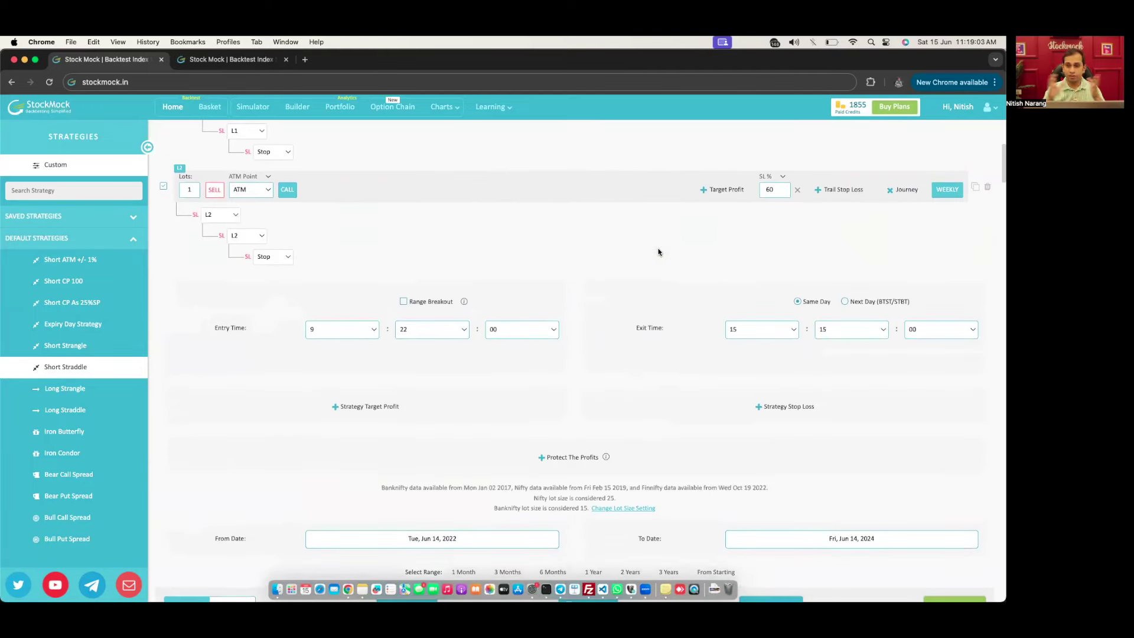
Step: Load the saved strategy DTE 0 DTE 1 Strategy and review its stop-loss sequence, Journey legs and entry and exit times
scroll(659, 252, "up", 6)
scroll(658, 252, "up", 1)
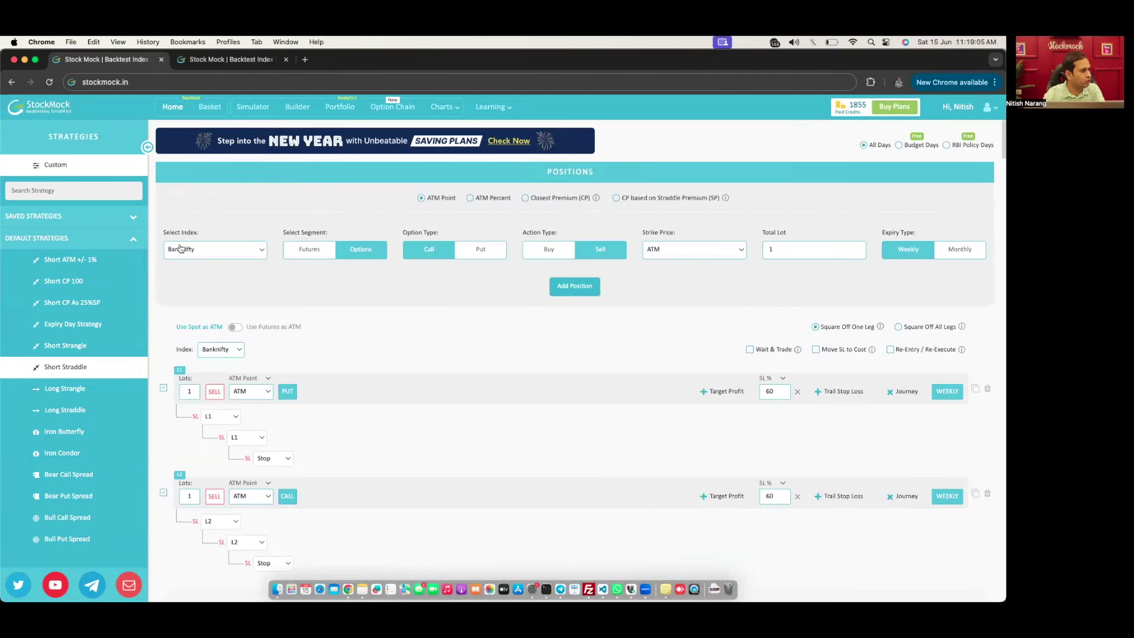
left_click(133, 218)
scroll(144, 482, "down", 5)
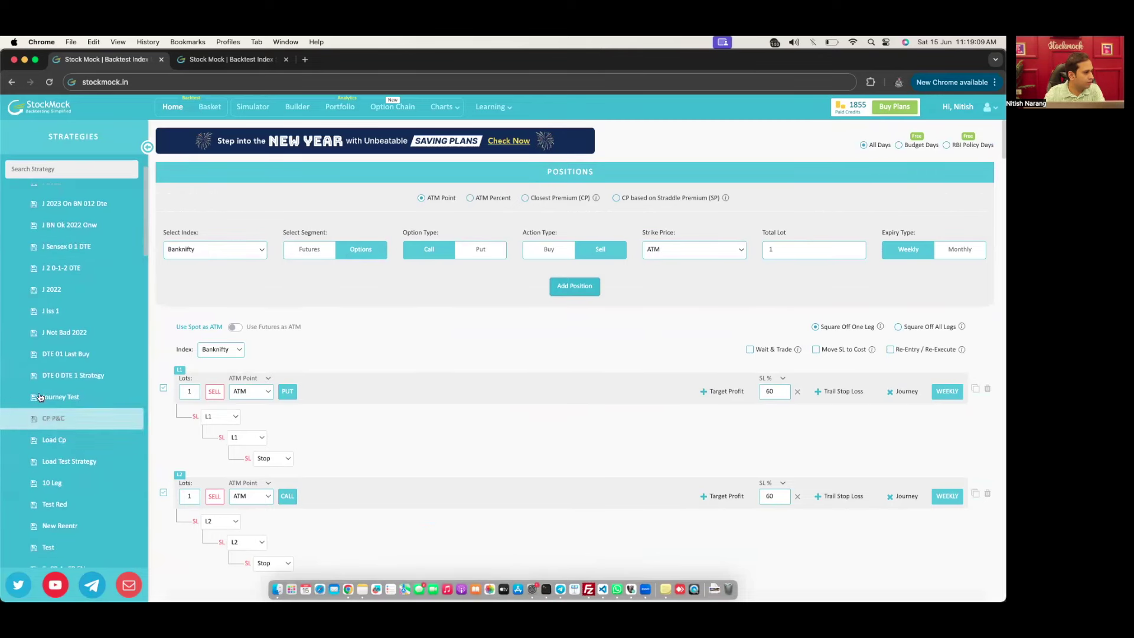
left_click(99, 377)
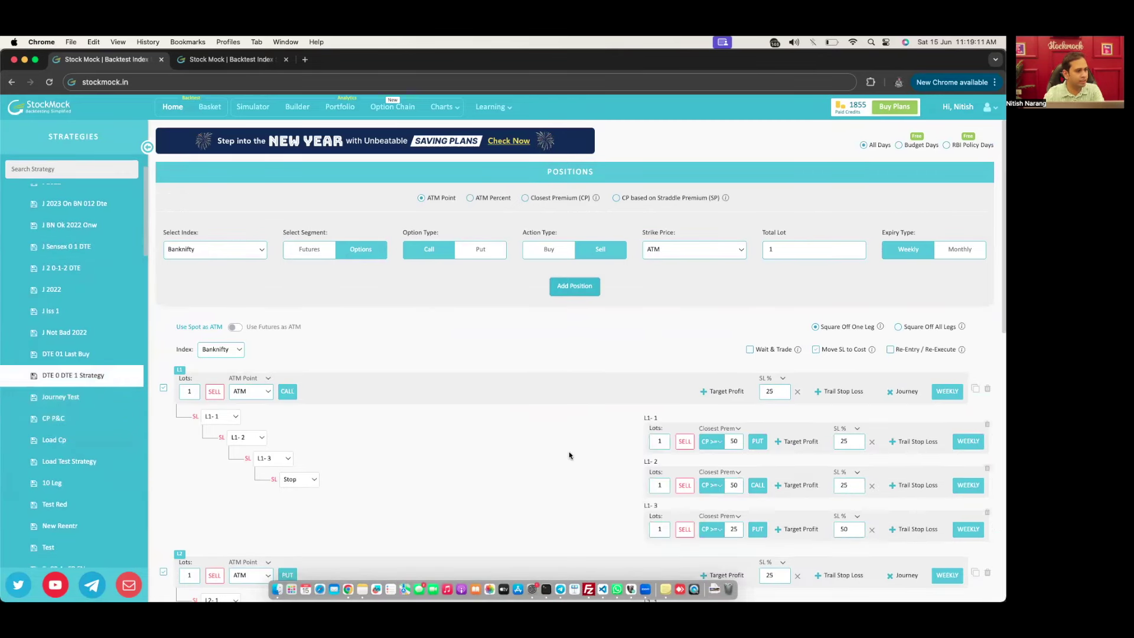
scroll(569, 455, "down", 5)
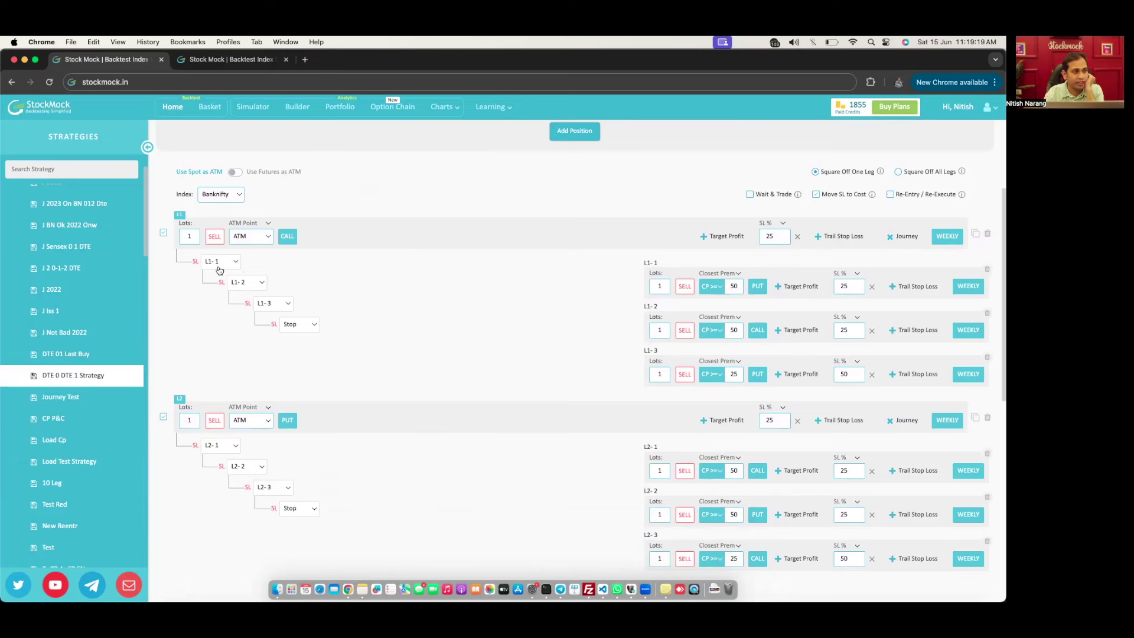
left_click(709, 288)
left_click(708, 289)
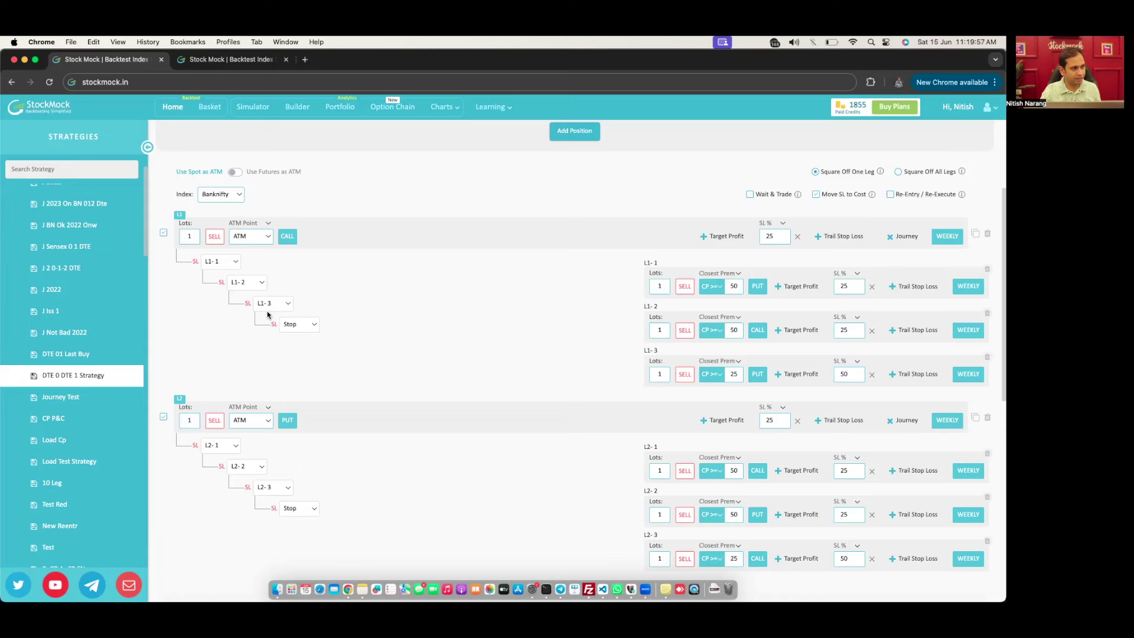
scroll(542, 343, "down", 3)
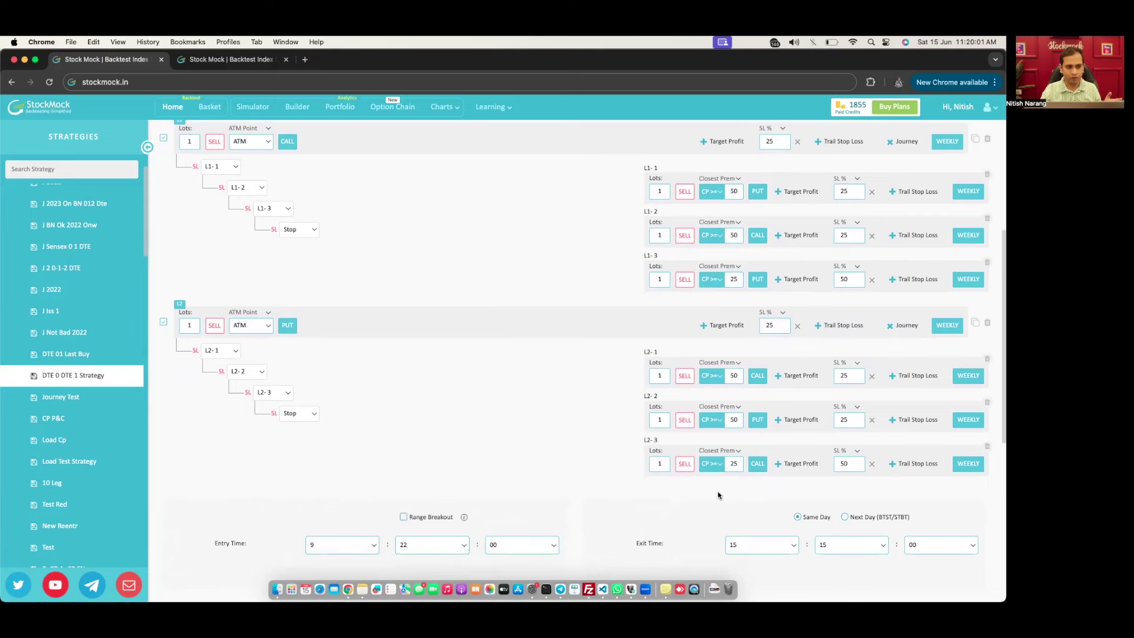
scroll(717, 494, "down", 2)
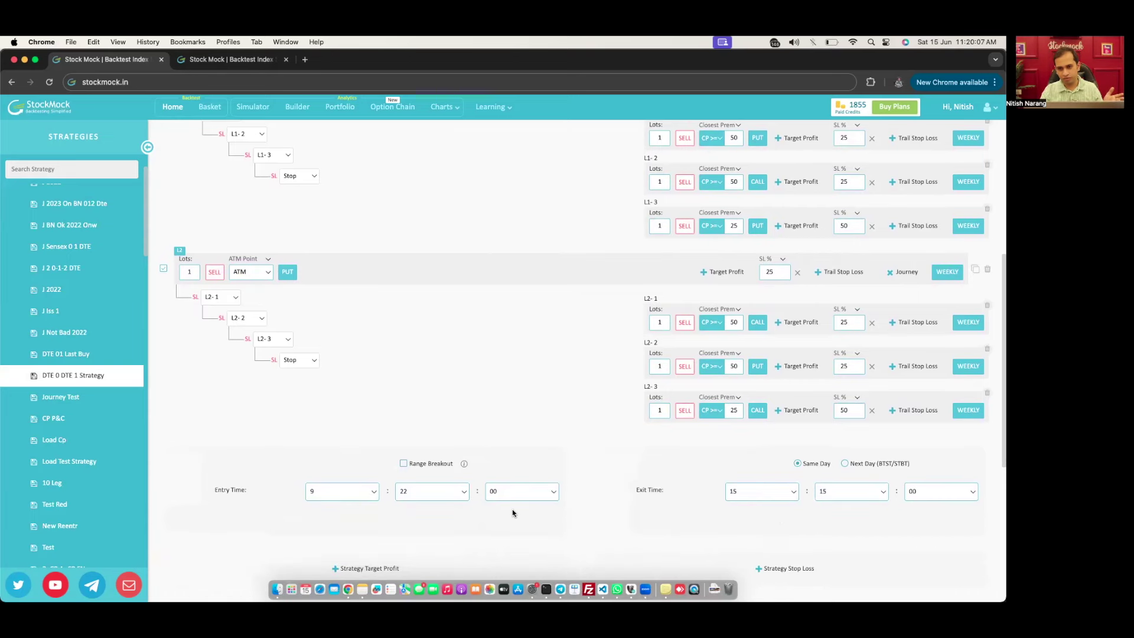
scroll(513, 512, "up", 5)
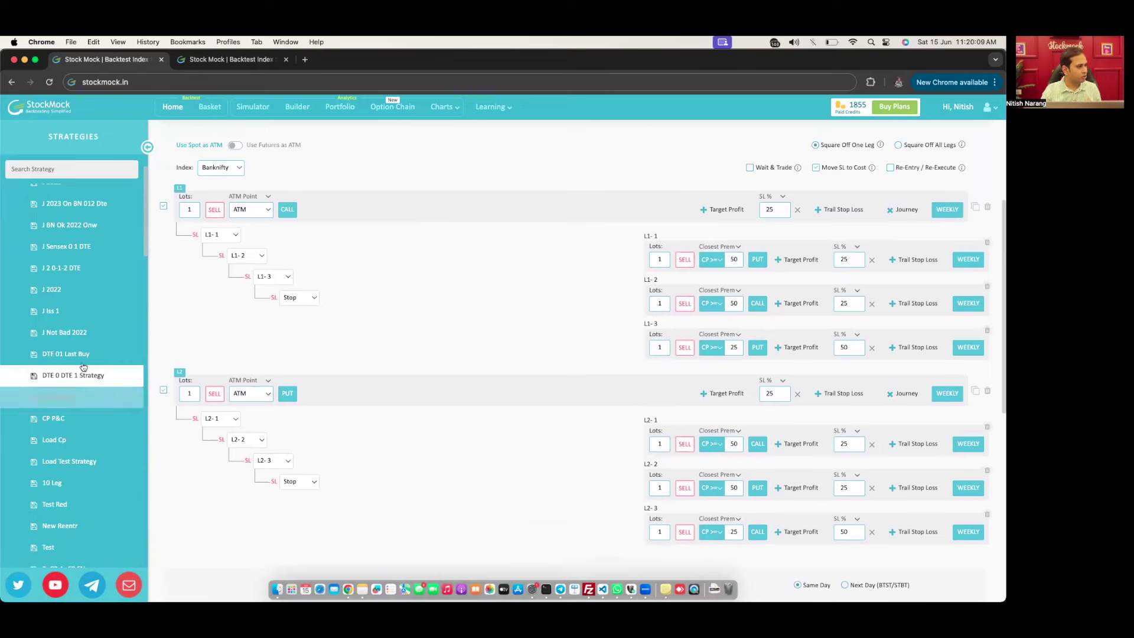
Step: Load the saved strategy DTE 01 Last Buy and examine the closest-premium Journey legs of both straddle legs
left_click(77, 355)
scroll(479, 427, "down", 4)
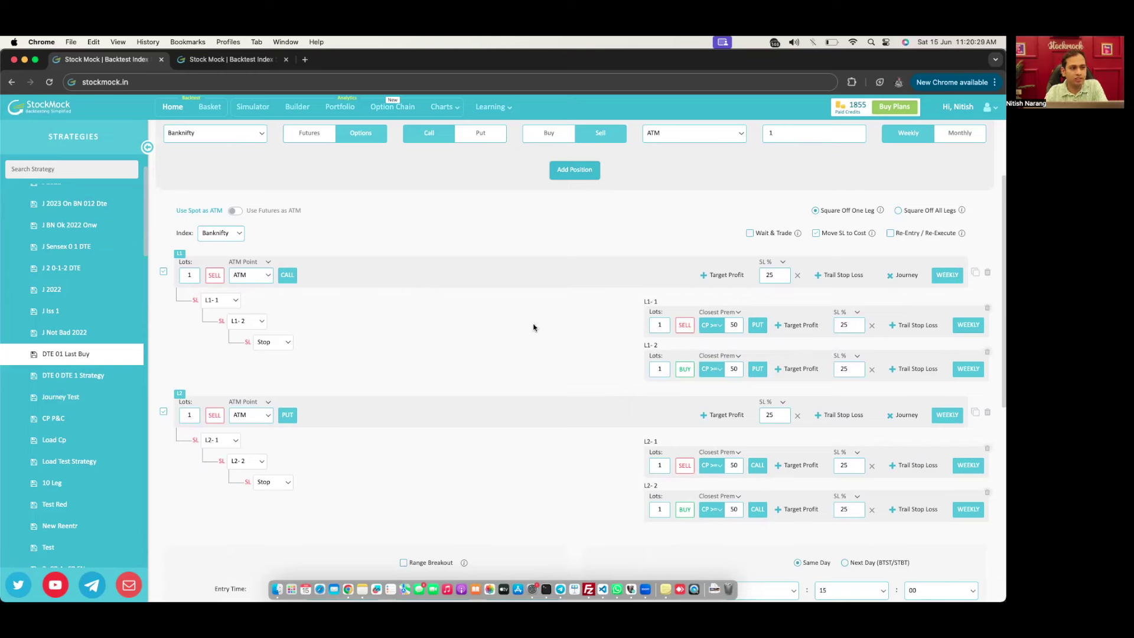
double_click(737, 326)
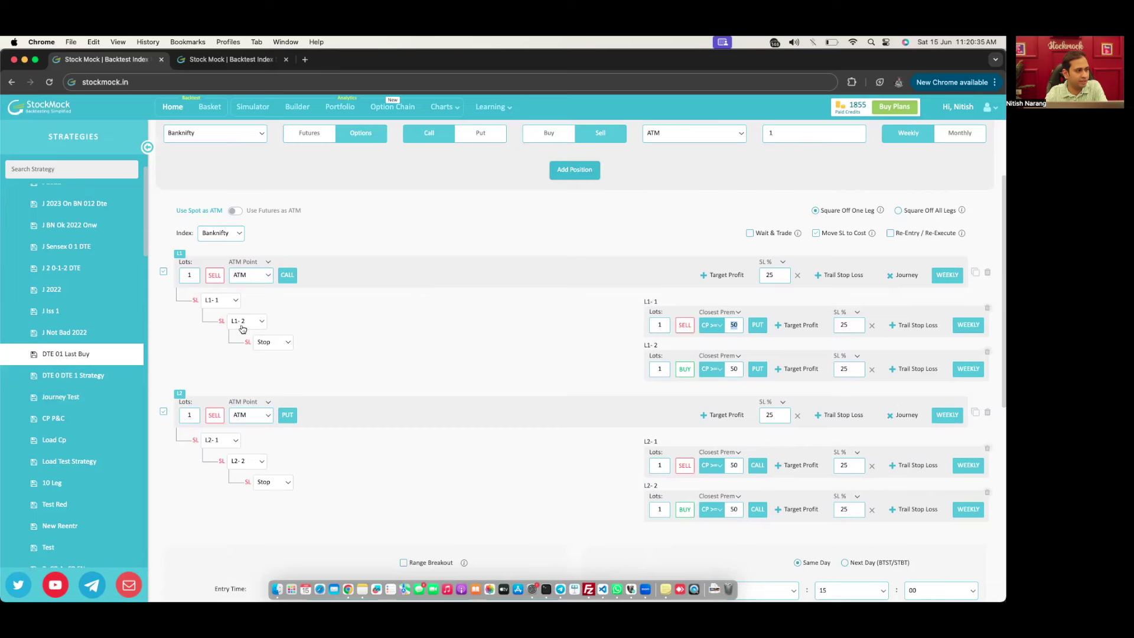
left_click(735, 324)
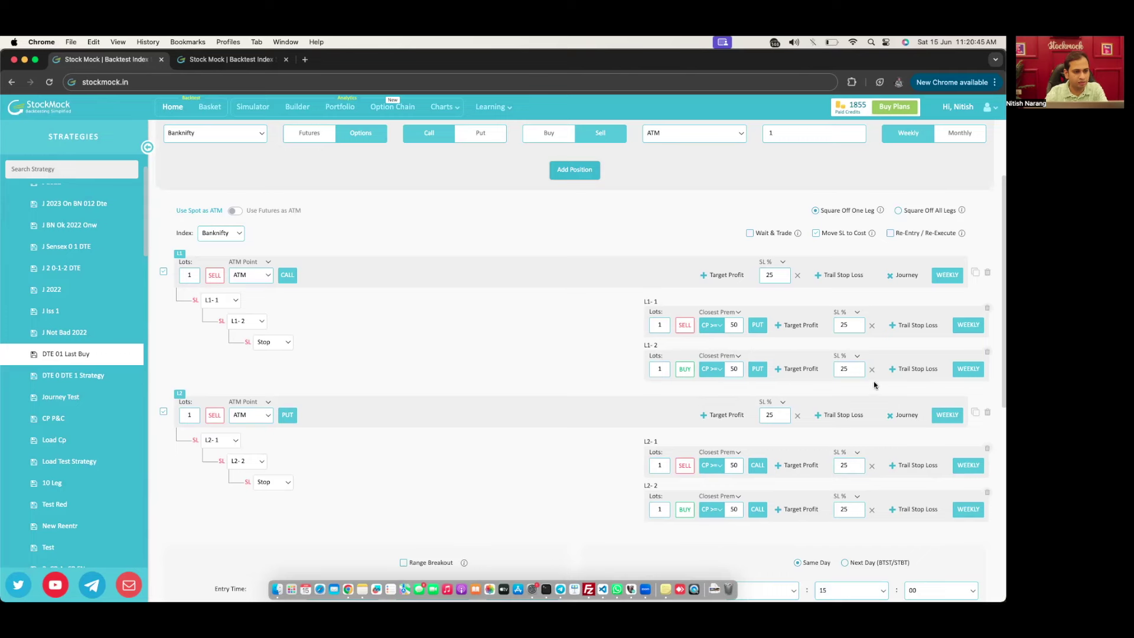
Step: Load the saved strategy J Not Bad 2022 and examine its ATM Journey legs with their target profit and stop-loss settings
left_click(84, 333)
scroll(477, 387, "down", 2)
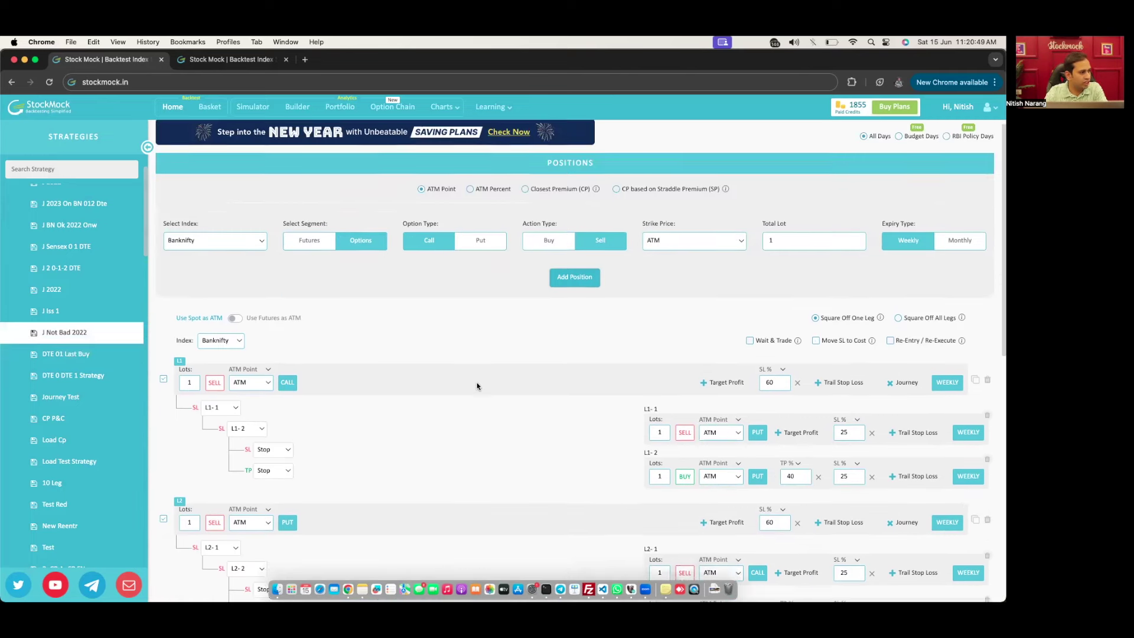
scroll(417, 364, "down", 3)
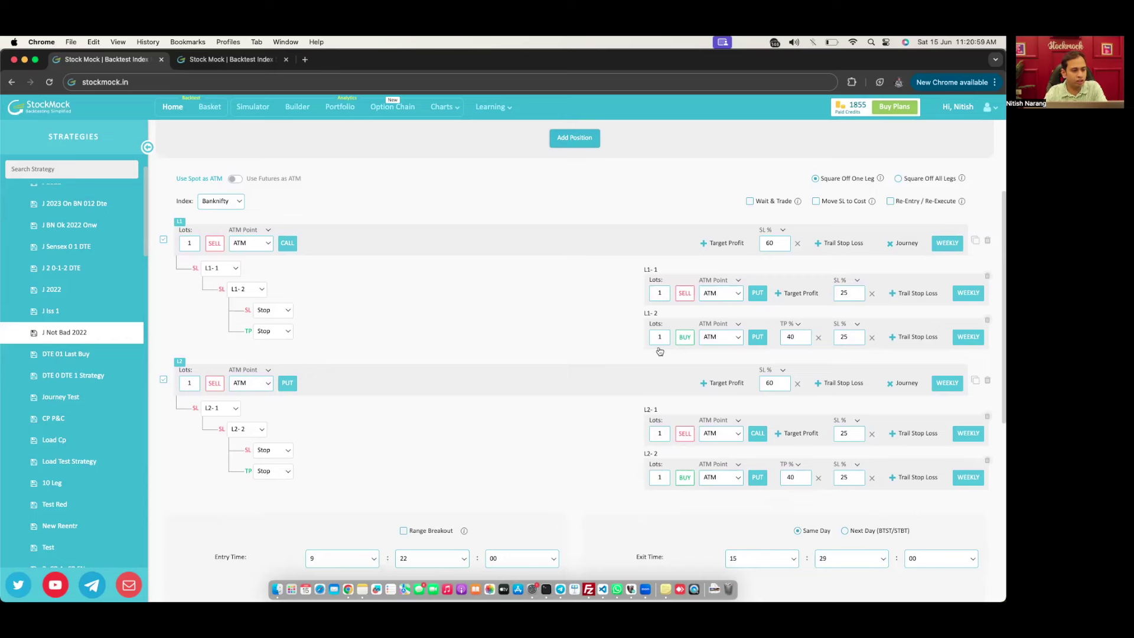
Step: Load the saved strategy J Sensex 0 1 DTE, check its legs and run its backtest
left_click(66, 246)
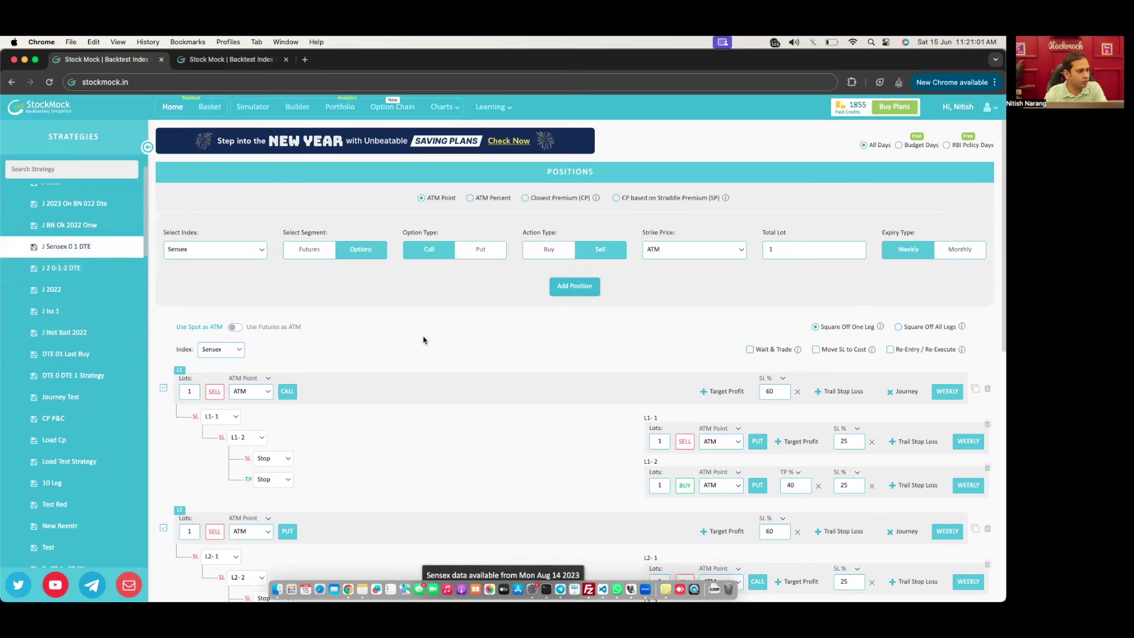
scroll(423, 335, "down", 5)
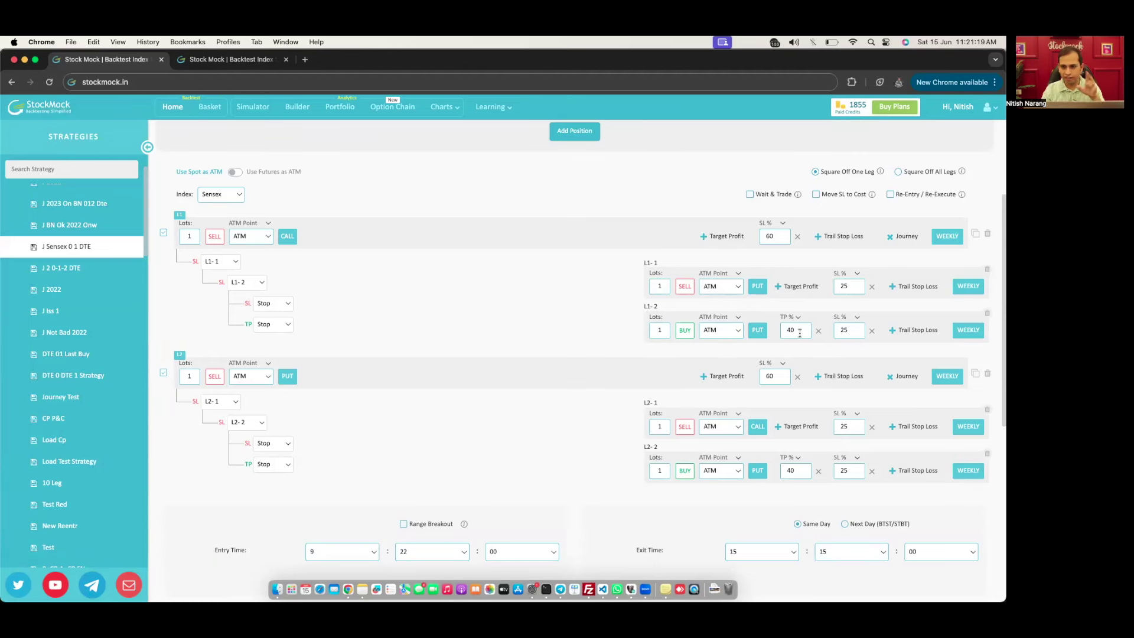
scroll(861, 324, "down", 6)
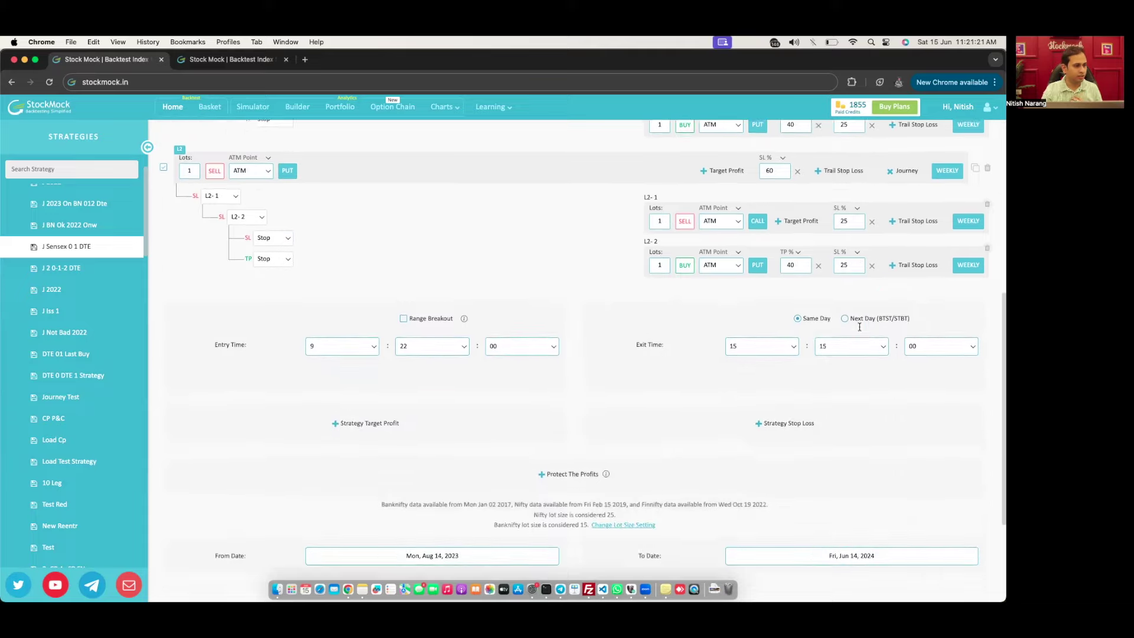
left_click(954, 464)
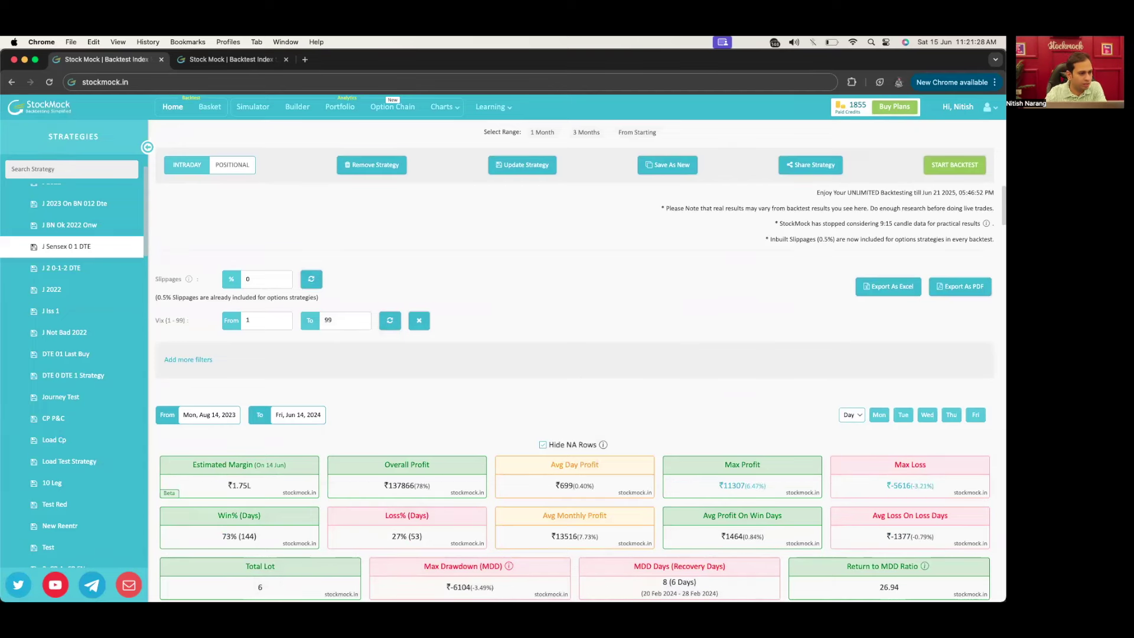
Step: Switch the results filter from weekdays to DTE and exclude 4, 3 and 2 DTE, keeping only 1 DTE and 0 DTE
scroll(676, 342, "down", 2)
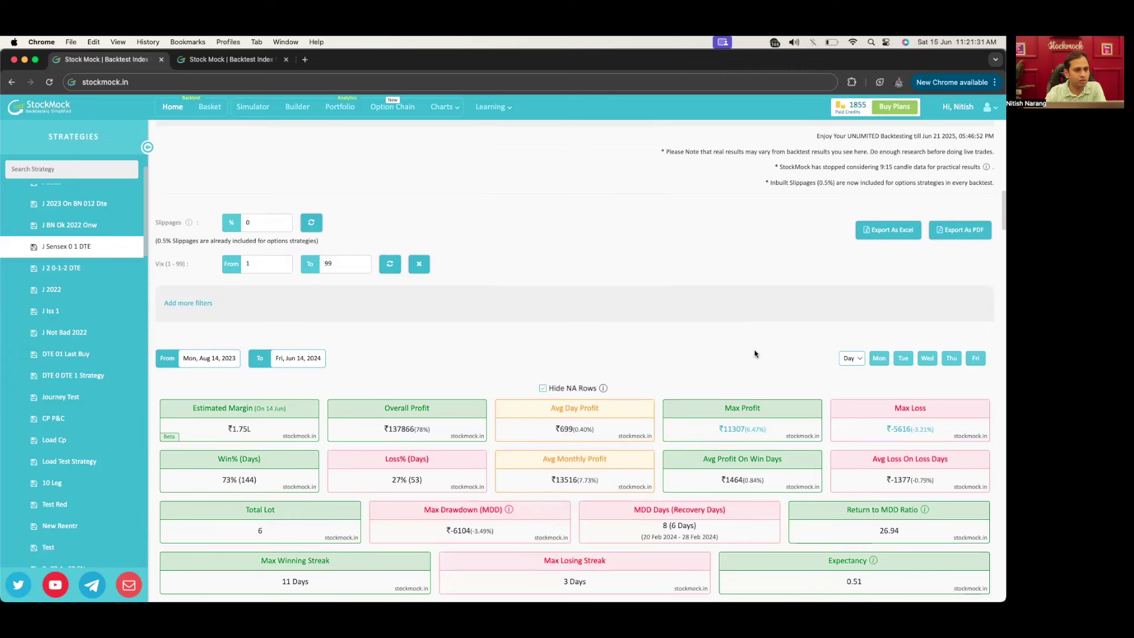
left_click(854, 358)
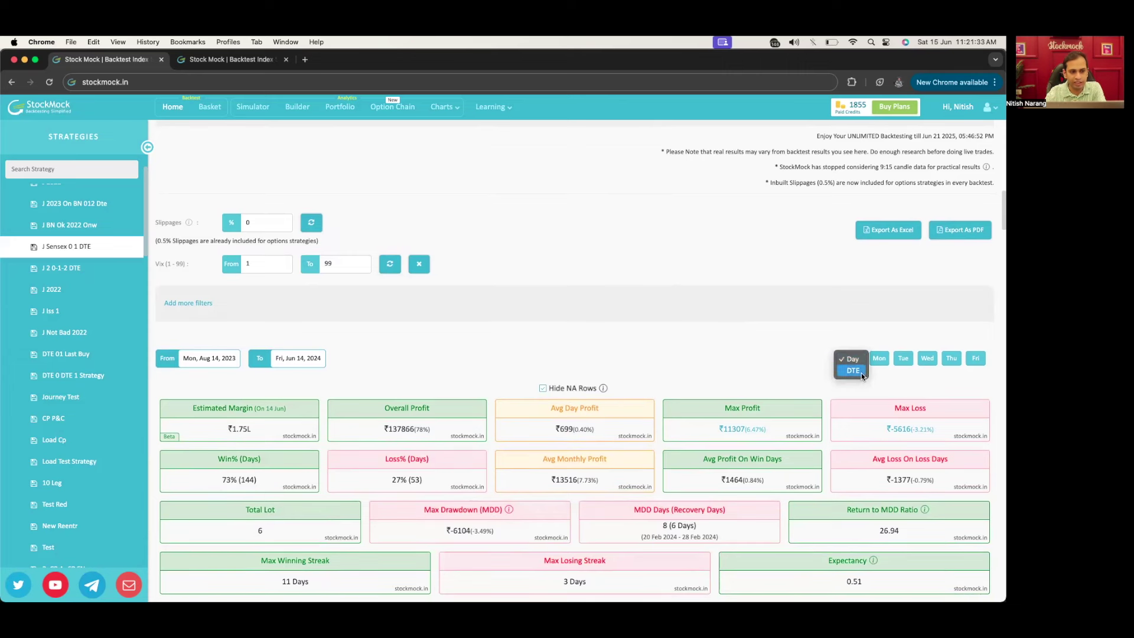
left_click(860, 372)
left_click(880, 360)
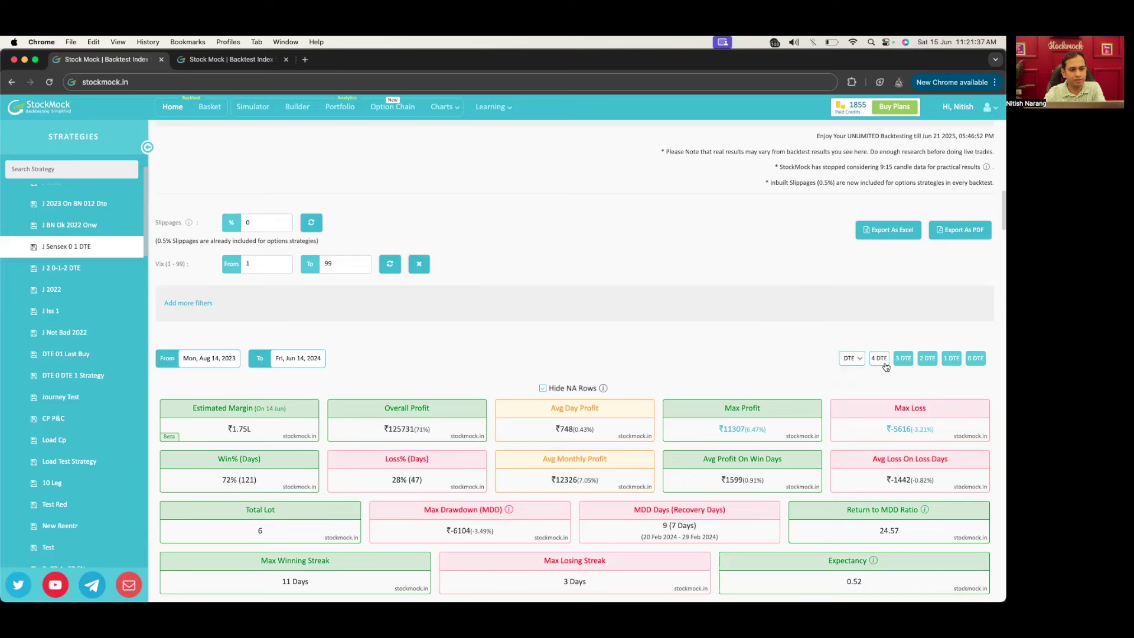
left_click(903, 360)
left_click(927, 359)
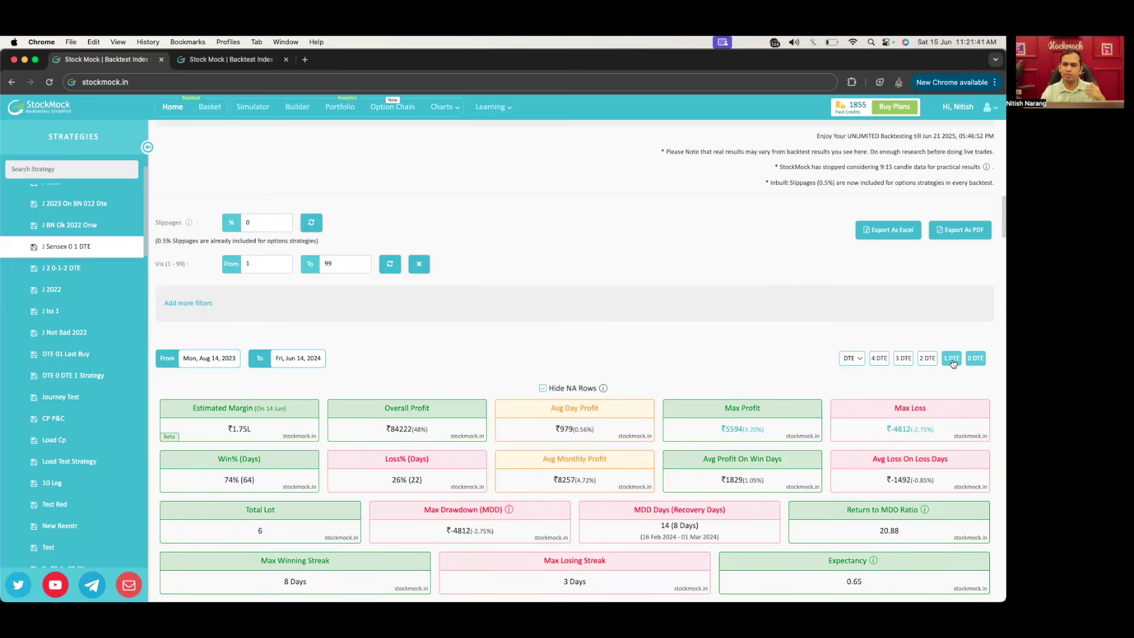
Step: Review the filtered Sensex backtest's summary statistics, day-wise and monthly breakups, profit chart and daily results table
scroll(660, 417, "down", 3)
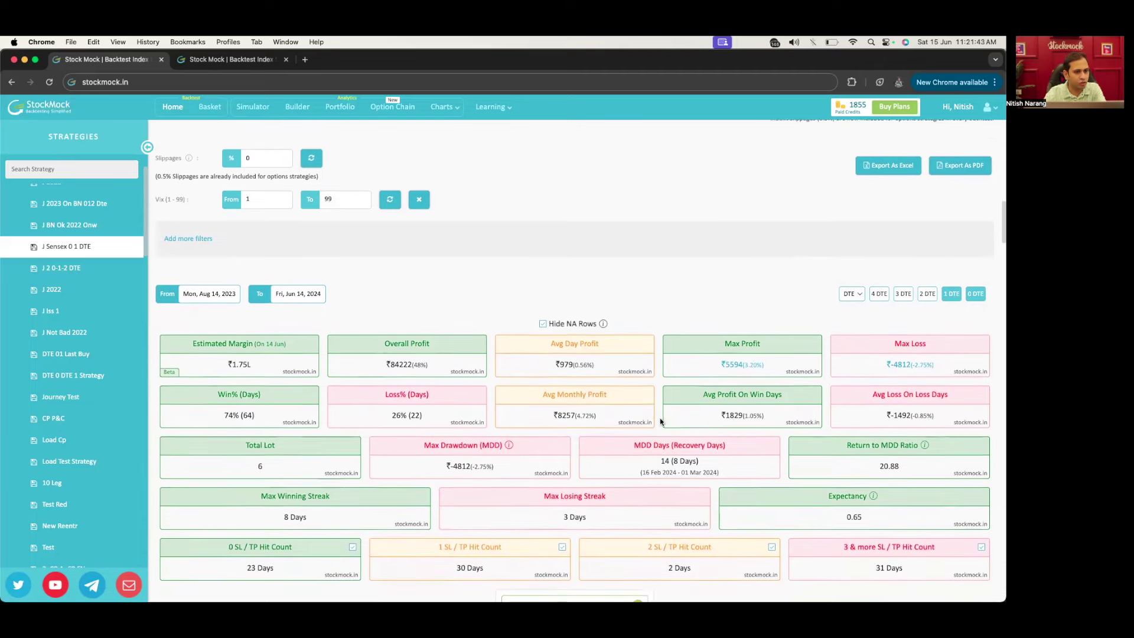
scroll(670, 411, "down", 3)
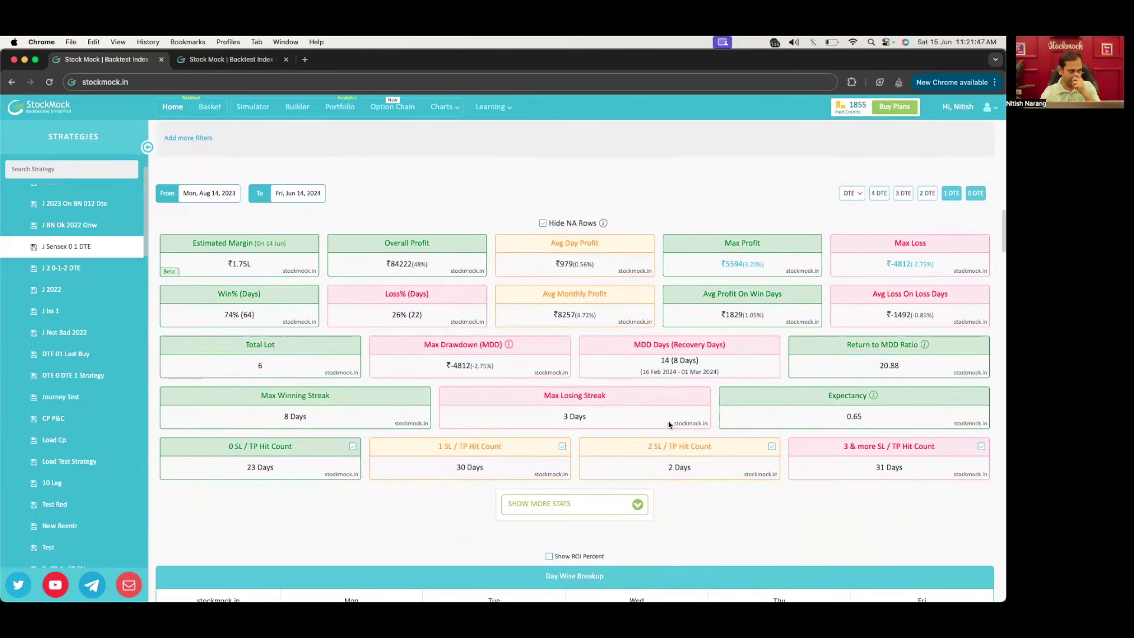
scroll(535, 314, "down", 1)
scroll(535, 314, "down", 10)
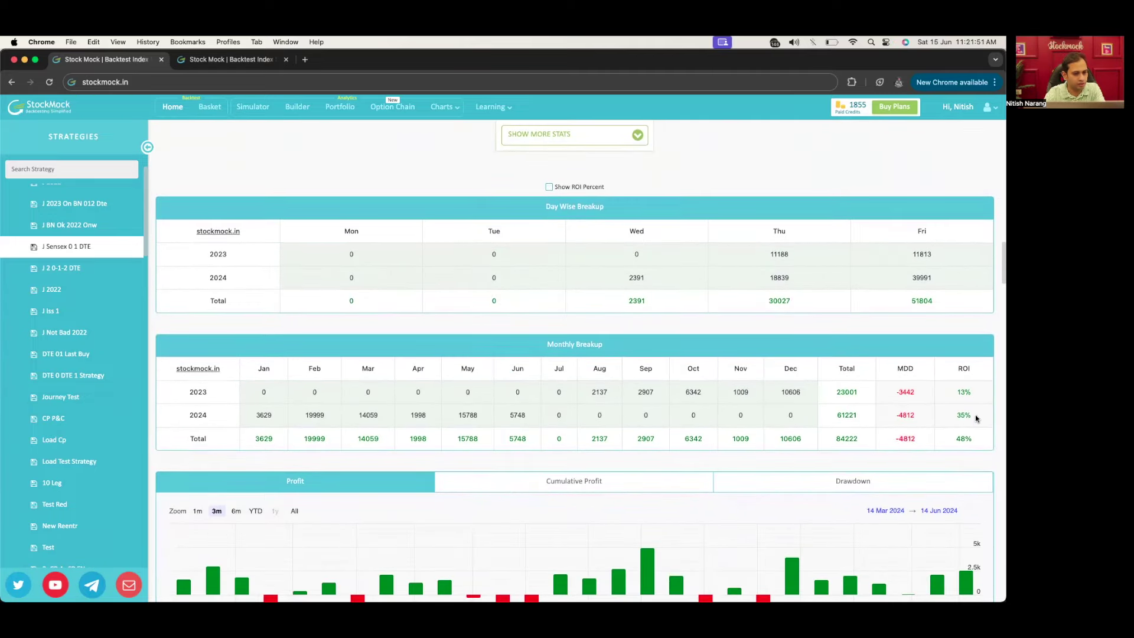
scroll(670, 411, "down", 12)
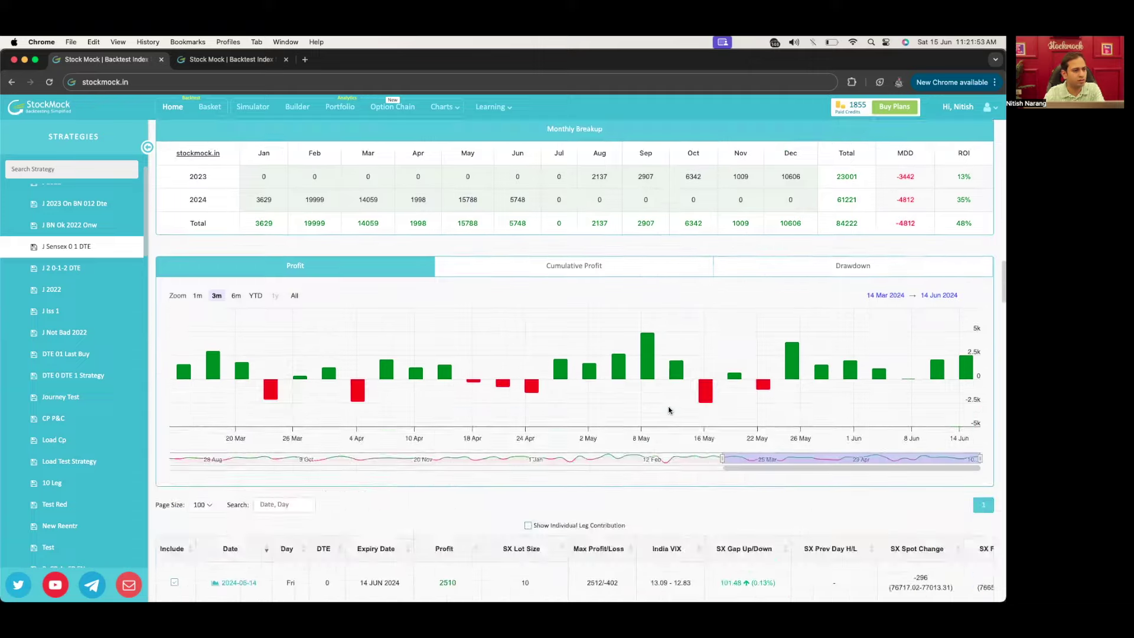
scroll(699, 499, "up", 10)
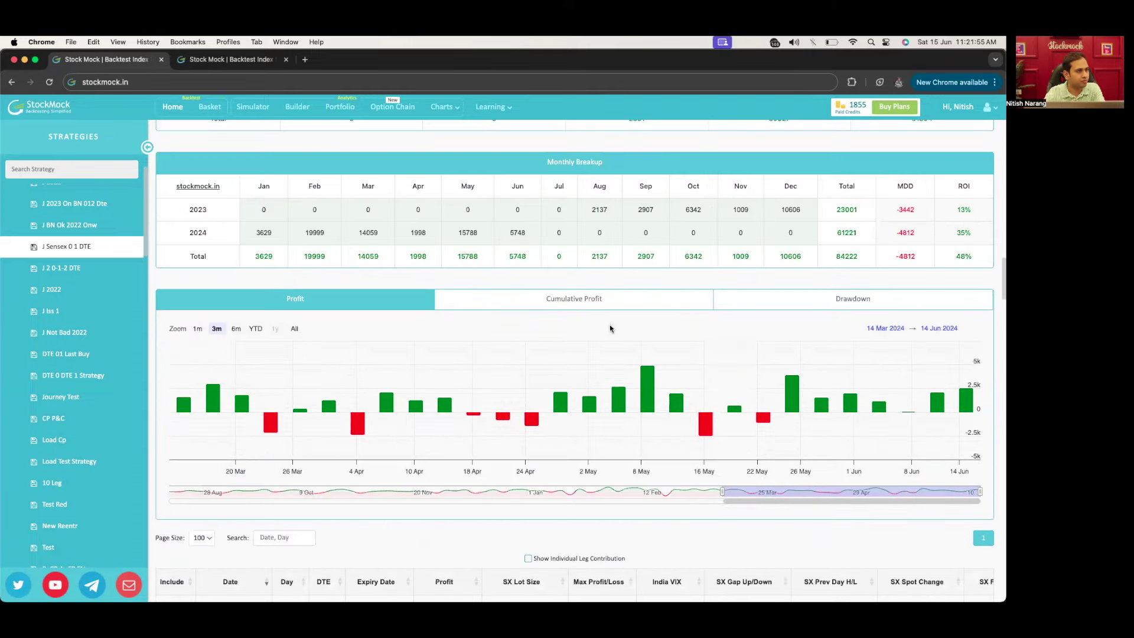
scroll(576, 284, "up", 1)
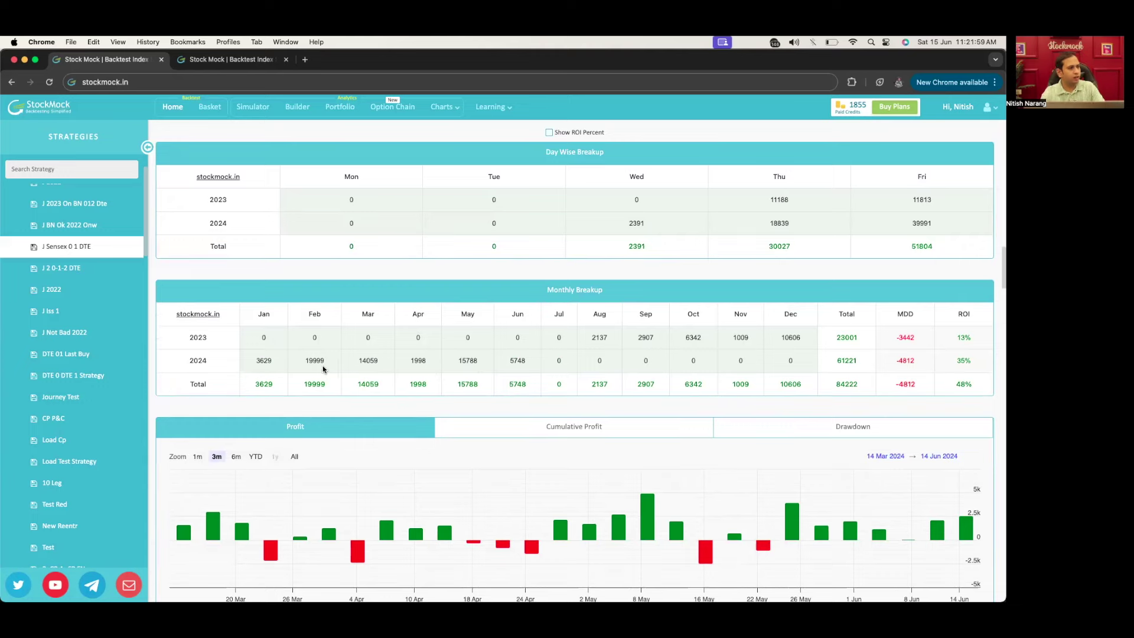
scroll(321, 370, "down", 2)
scroll(309, 301, "down", 12)
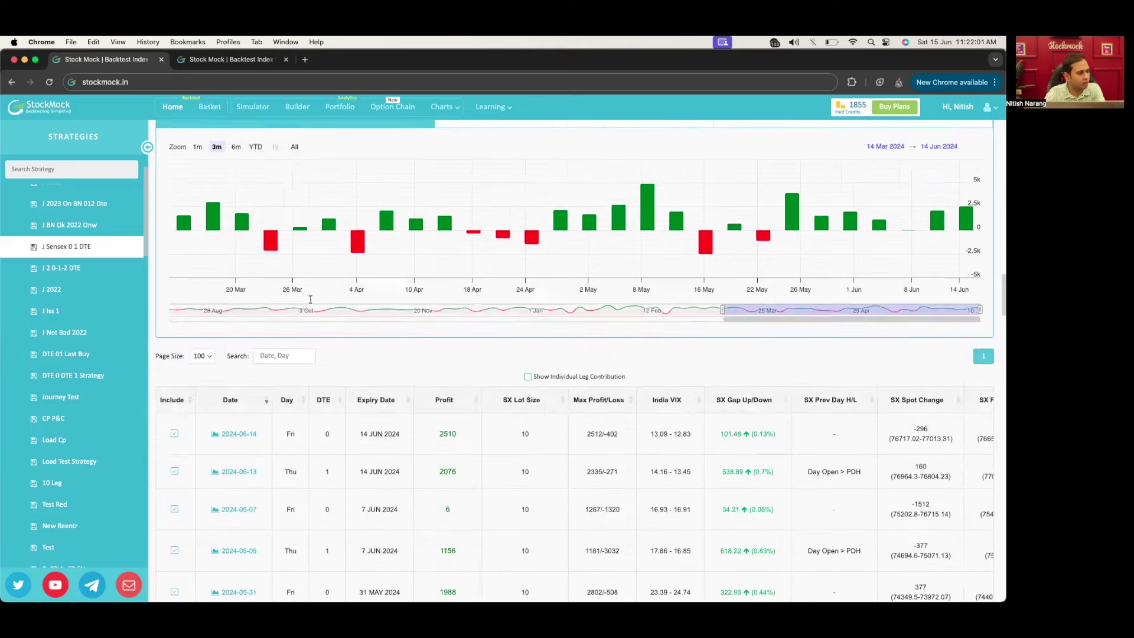
scroll(324, 318, "up", 1)
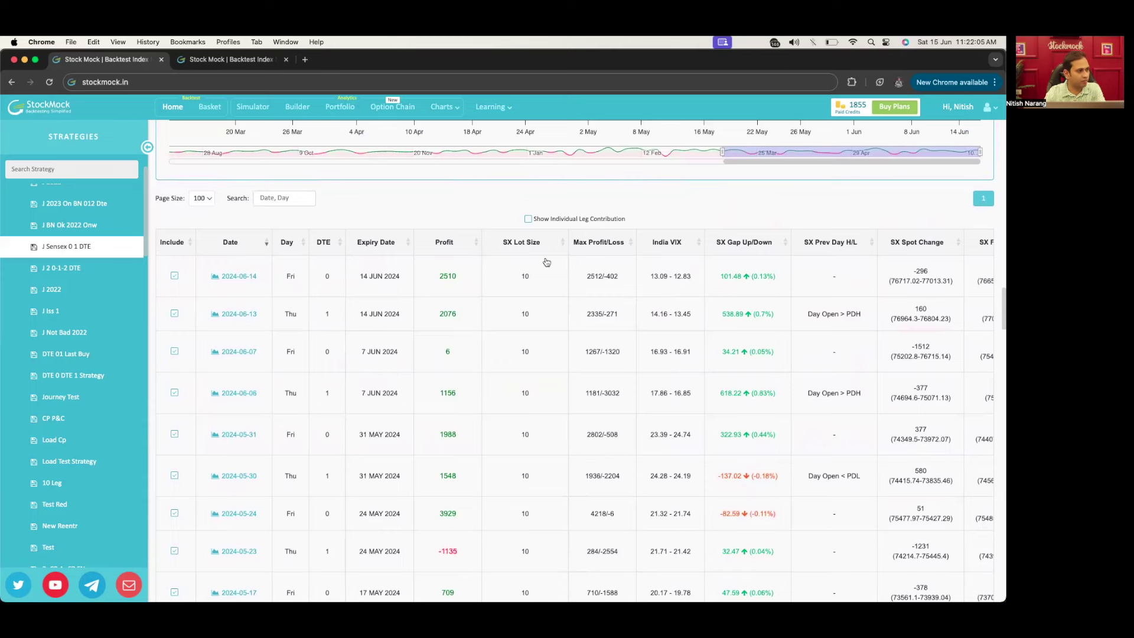
Step: Sort the daily results by oldest date, by highest profit, and back to newest date first
left_click(259, 248)
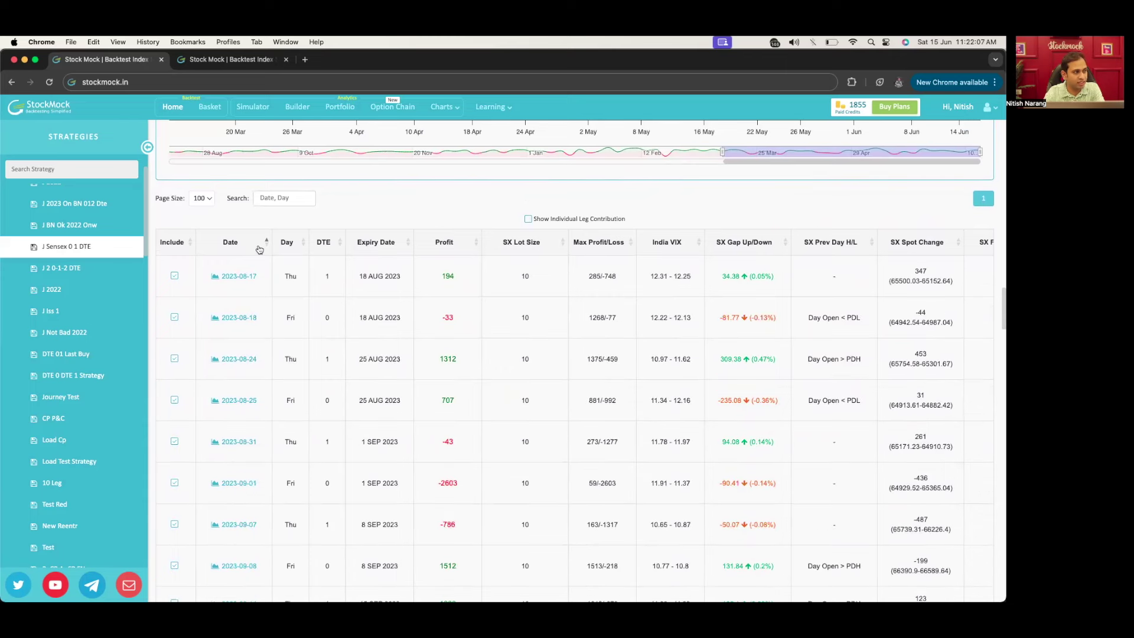
left_click(451, 245)
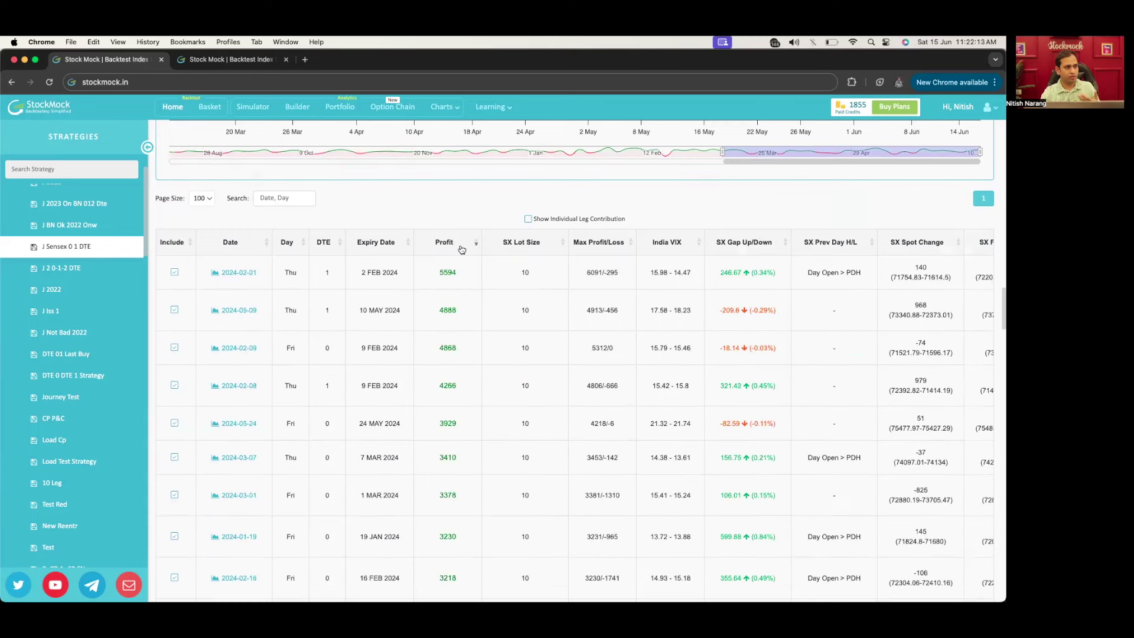
left_click(243, 243)
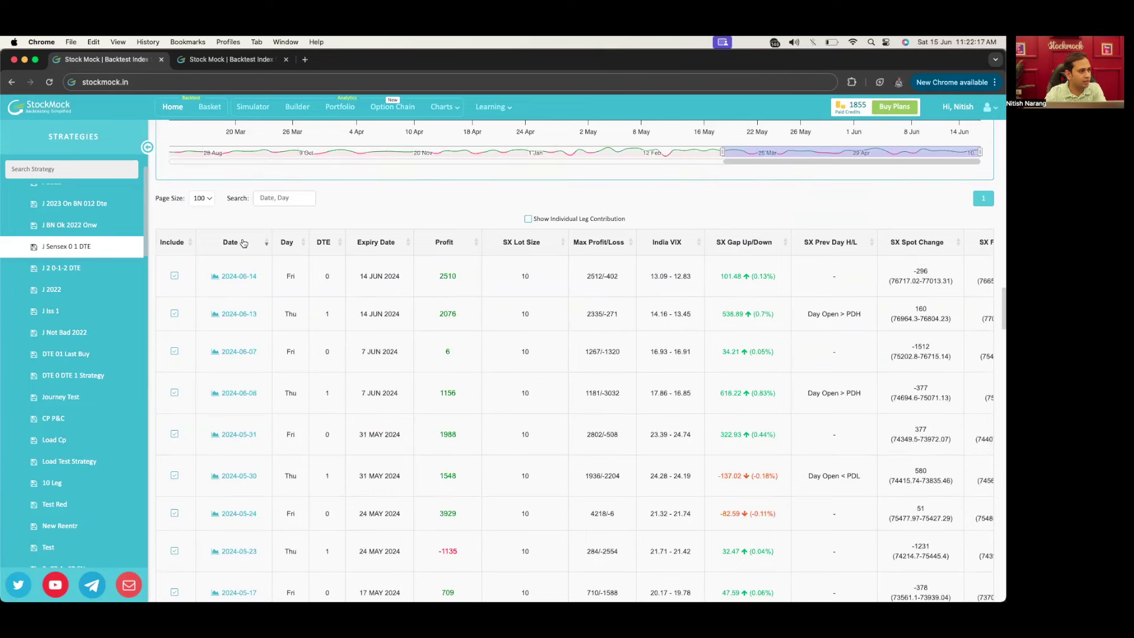
Step: Examine the daily results table's ATM call and put columns and their Journey re-entry columns
scroll(673, 339, "right", 10)
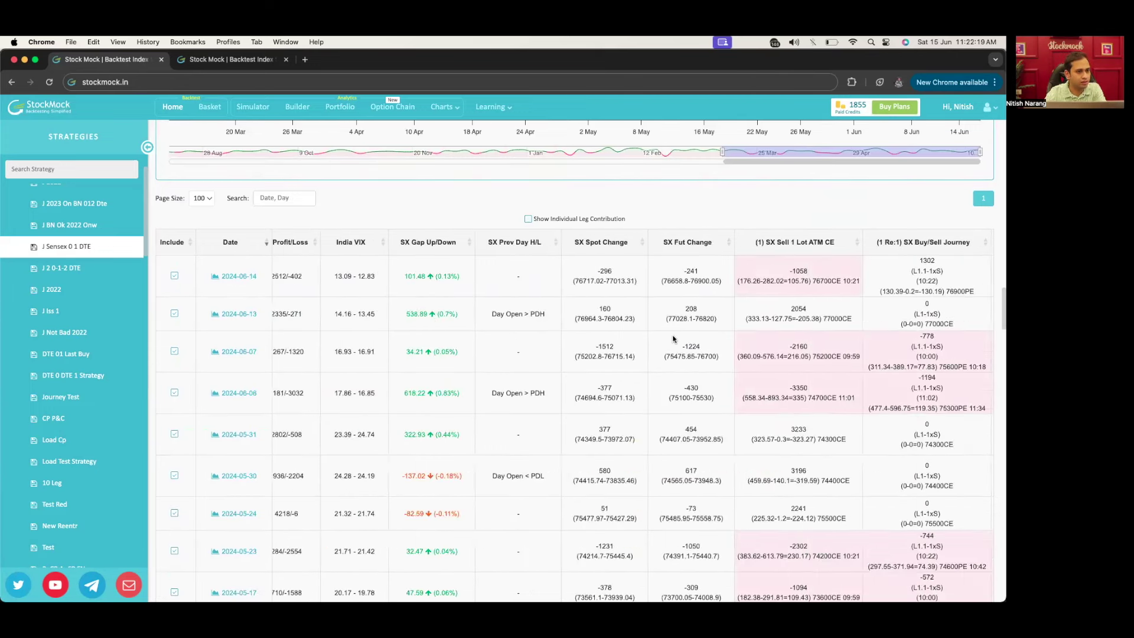
scroll(672, 339, "right", 5)
scroll(673, 338, "right", 4)
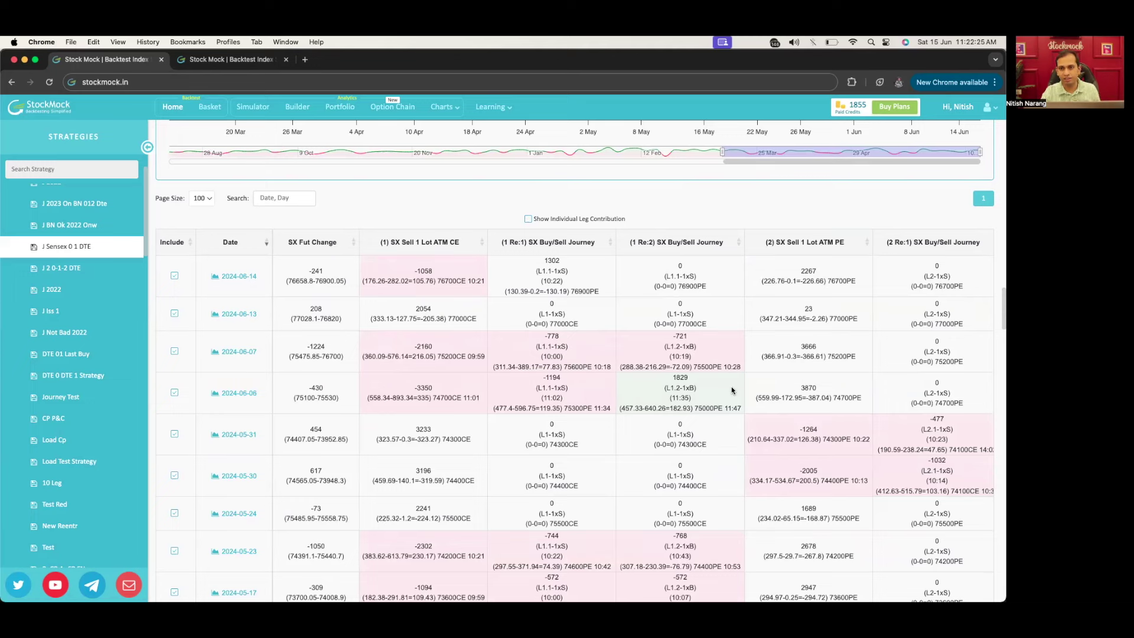
scroll(732, 390, "right", 2)
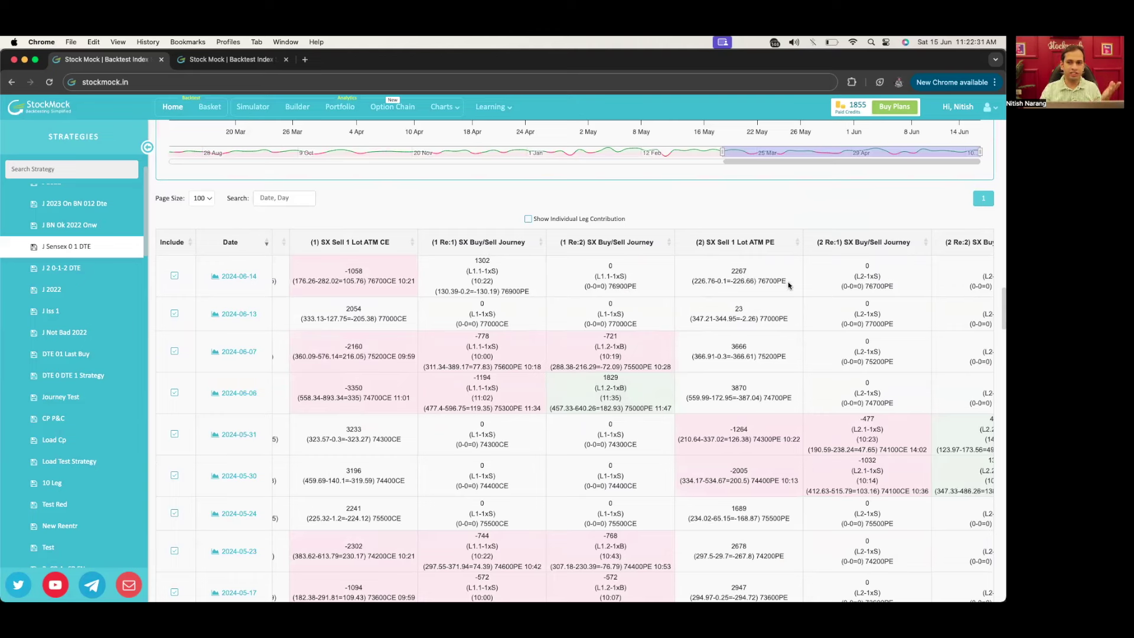
Step: Check the put leg's first Journey re-entry for 2024-06-14 and revisit the backtest's summary statistics above the daily results table
left_click_drag(844, 287, 854, 288)
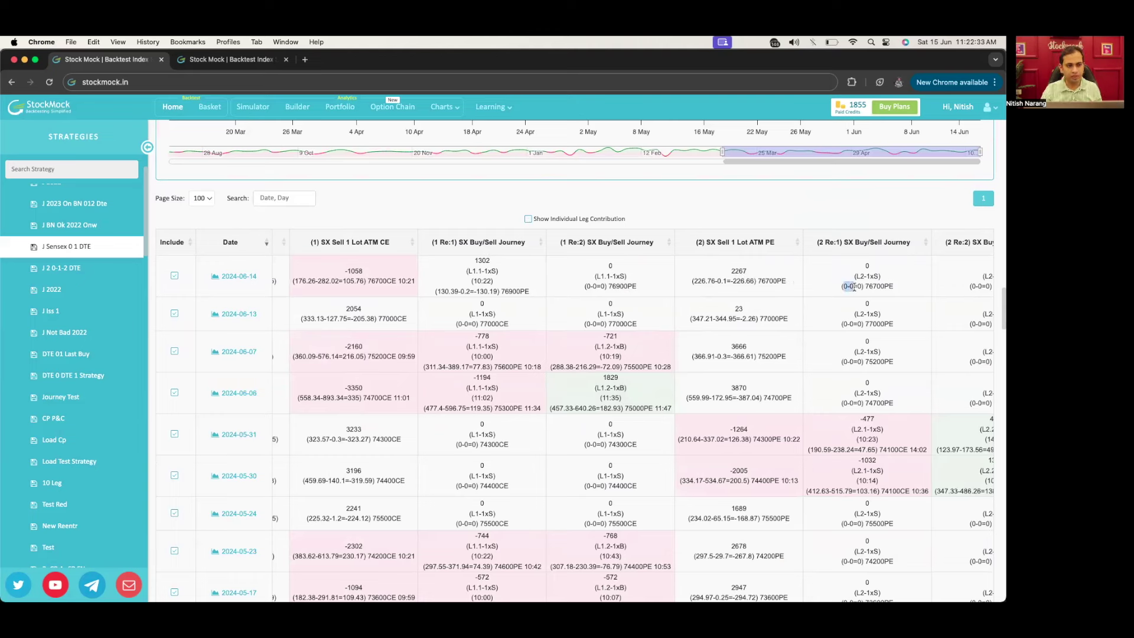
left_click(853, 287)
scroll(853, 288, "left", 10)
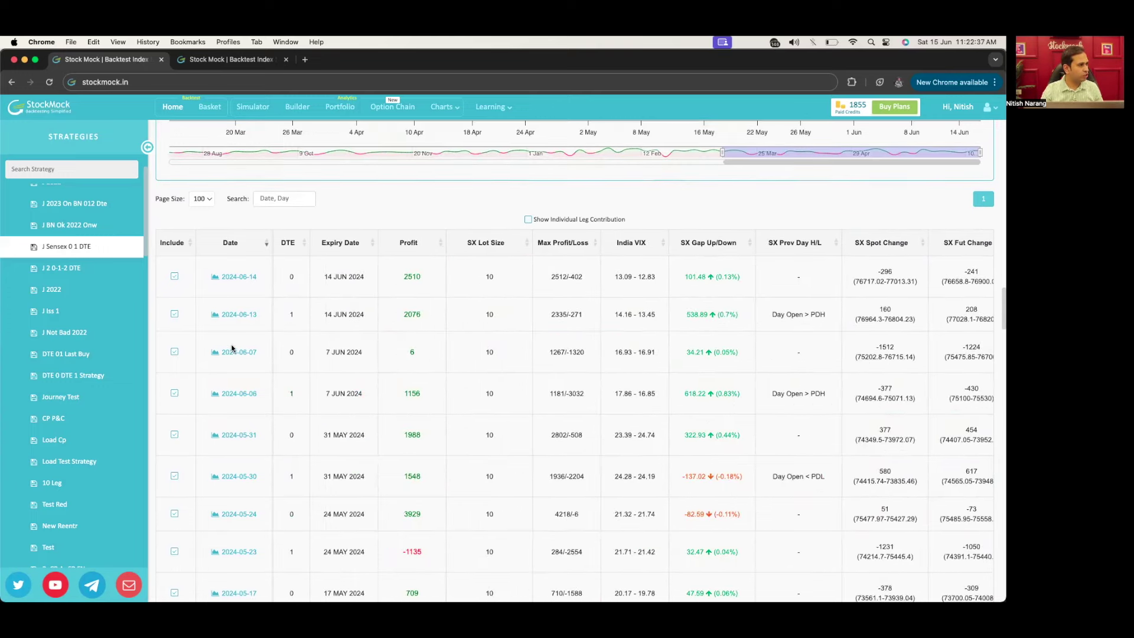
scroll(232, 348, "up", 10)
scroll(105, 261, "up", 3)
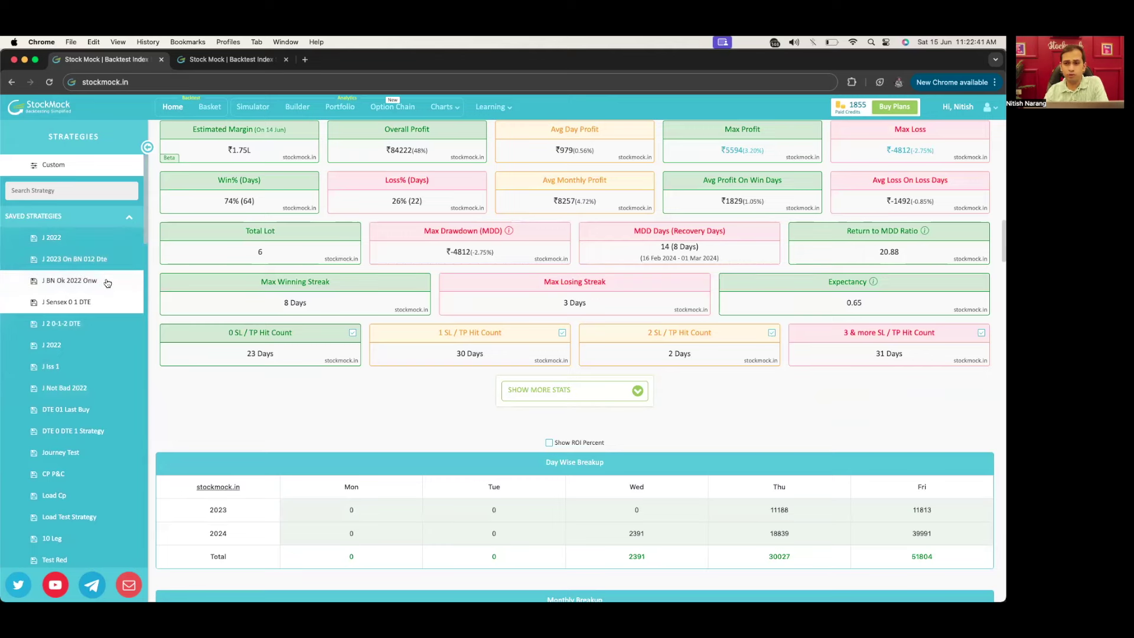
scroll(488, 256, "down", 5)
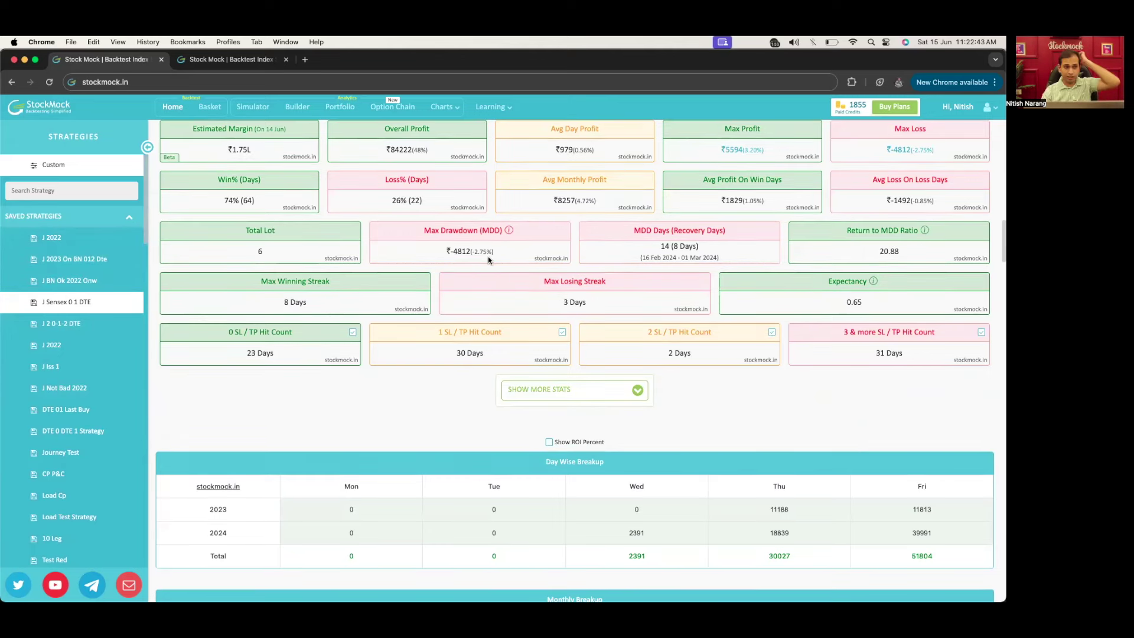
scroll(488, 257, "down", 10)
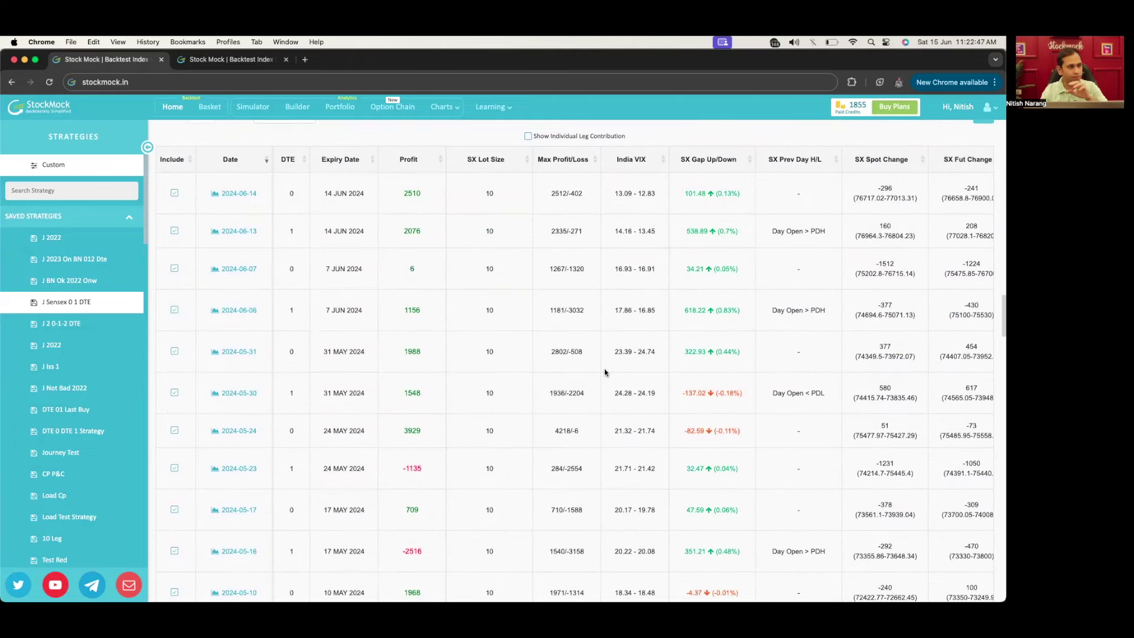
scroll(604, 372, "up", 1)
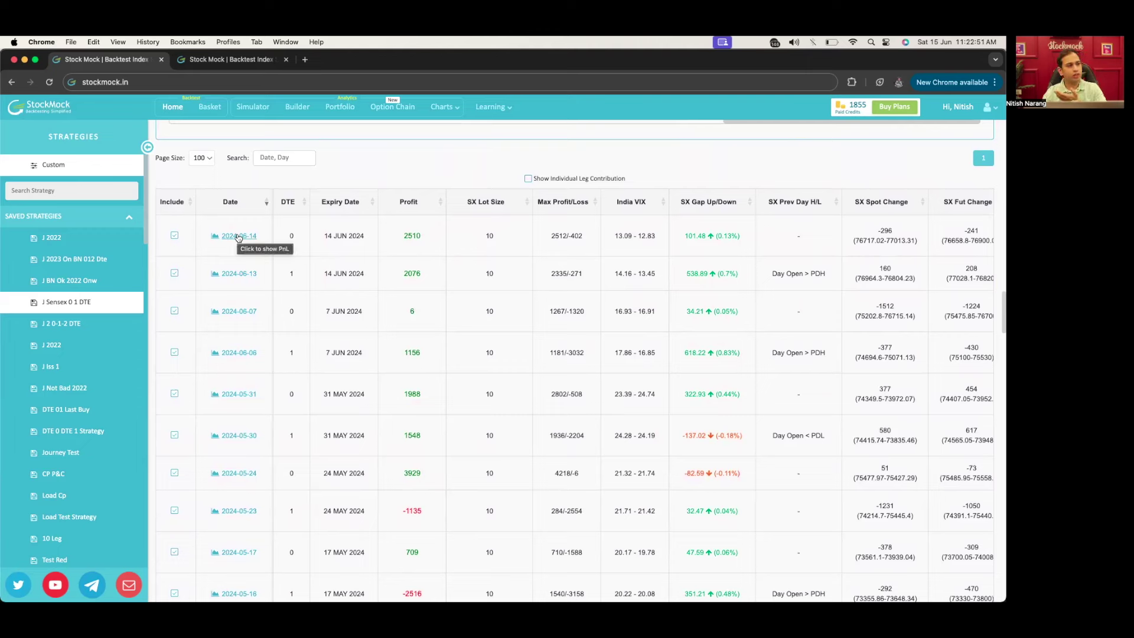
Step: Review the profit for 2024-06-14, view that day's PnL graph and close it
left_click_drag(425, 238, 404, 238)
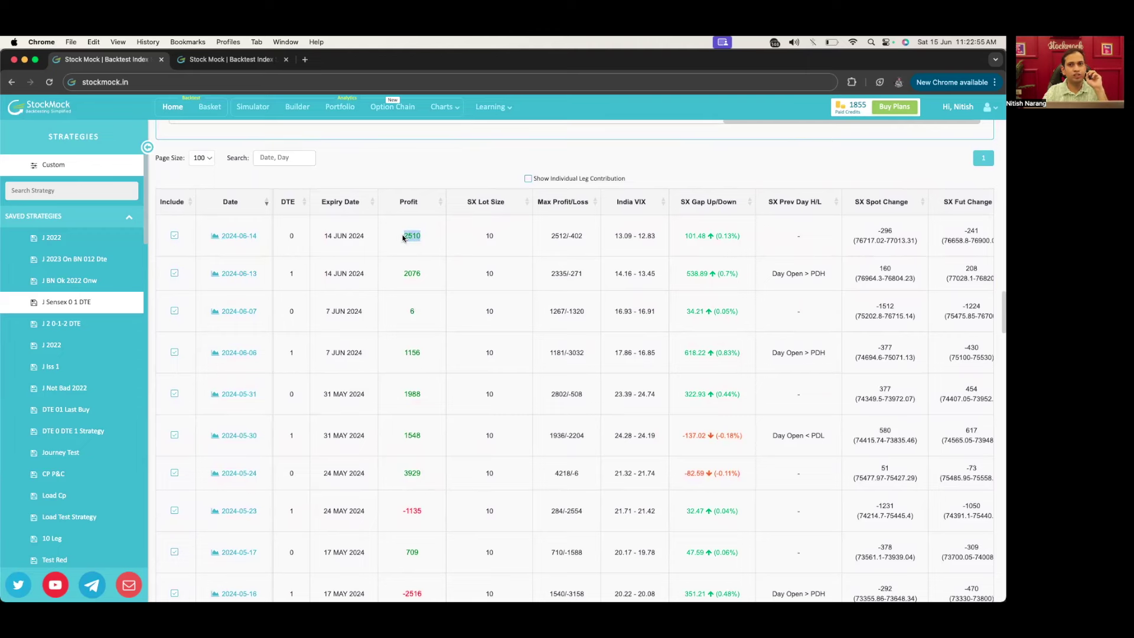
left_click(404, 238)
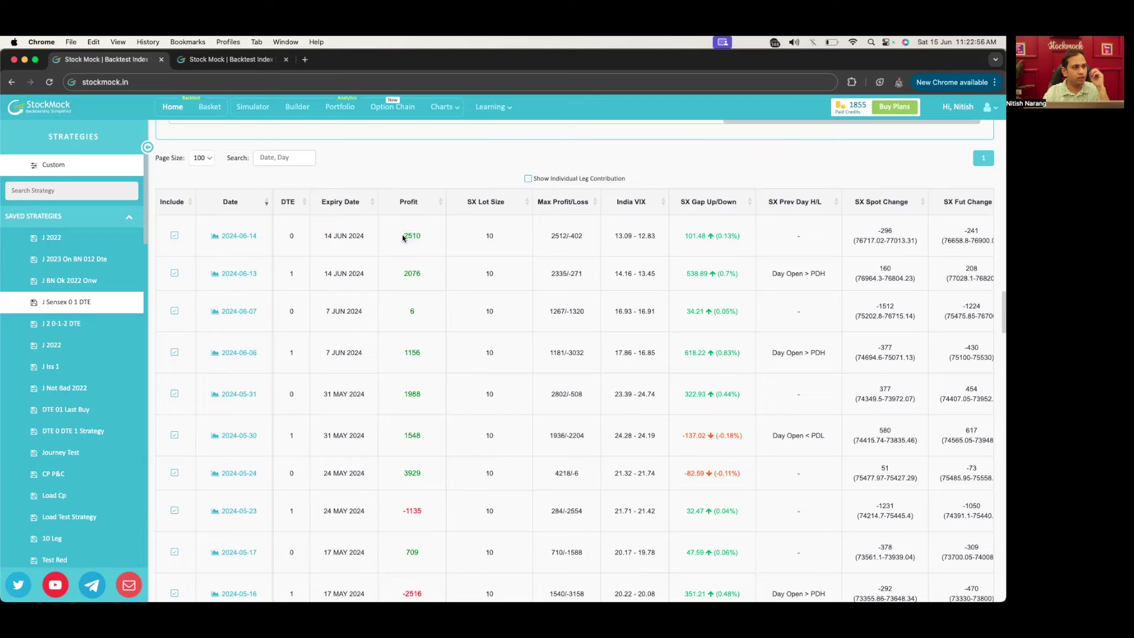
left_click(246, 239)
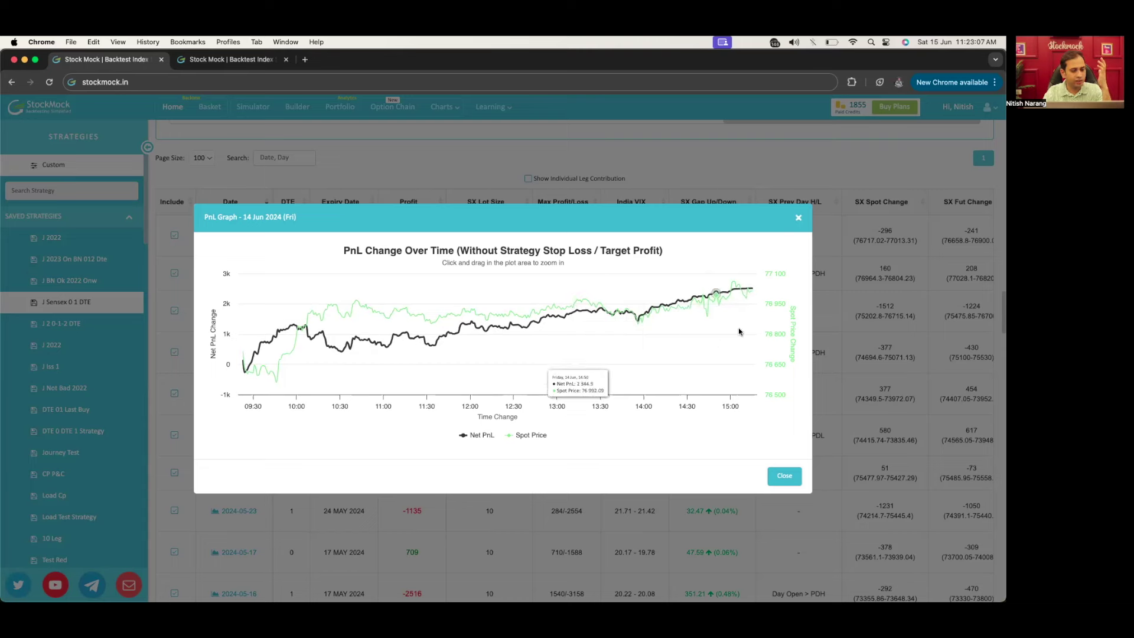
left_click(798, 217)
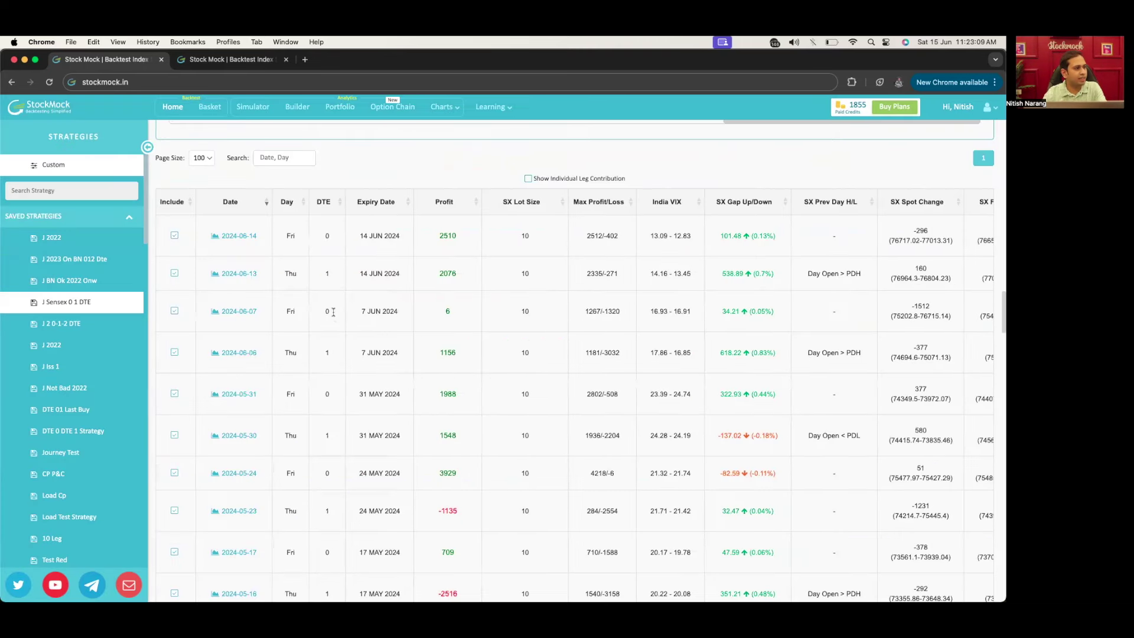
Step: Examine the 2024-06-14 row's day, DTE, expiry date, lot size and max profit/loss values
double_click(290, 236)
double_click(325, 237)
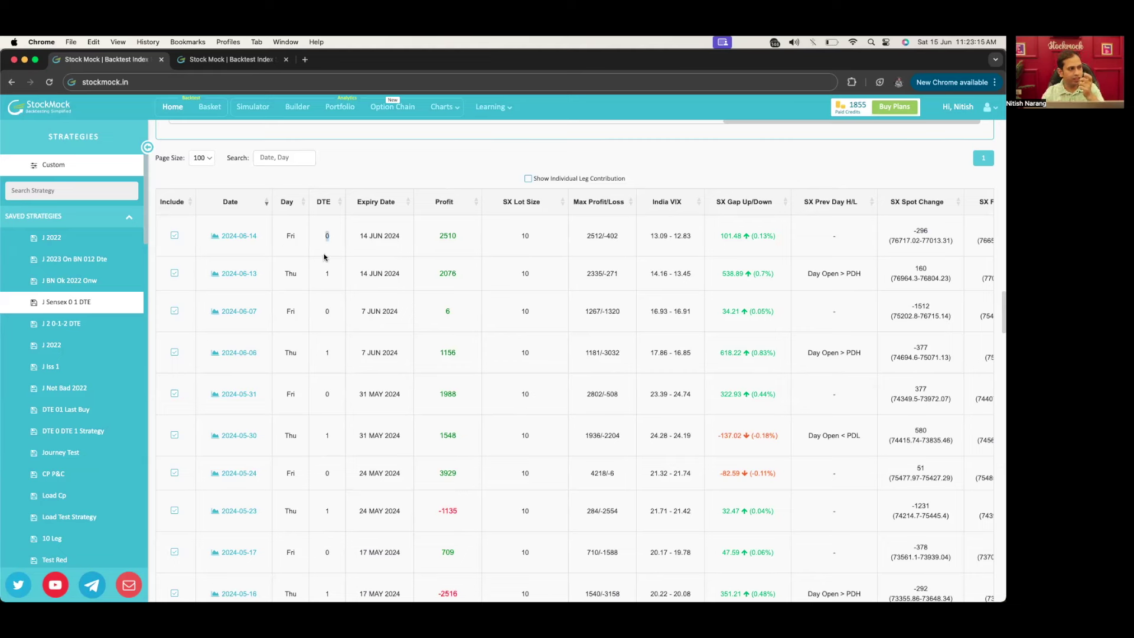
left_click_drag(402, 235, 358, 236)
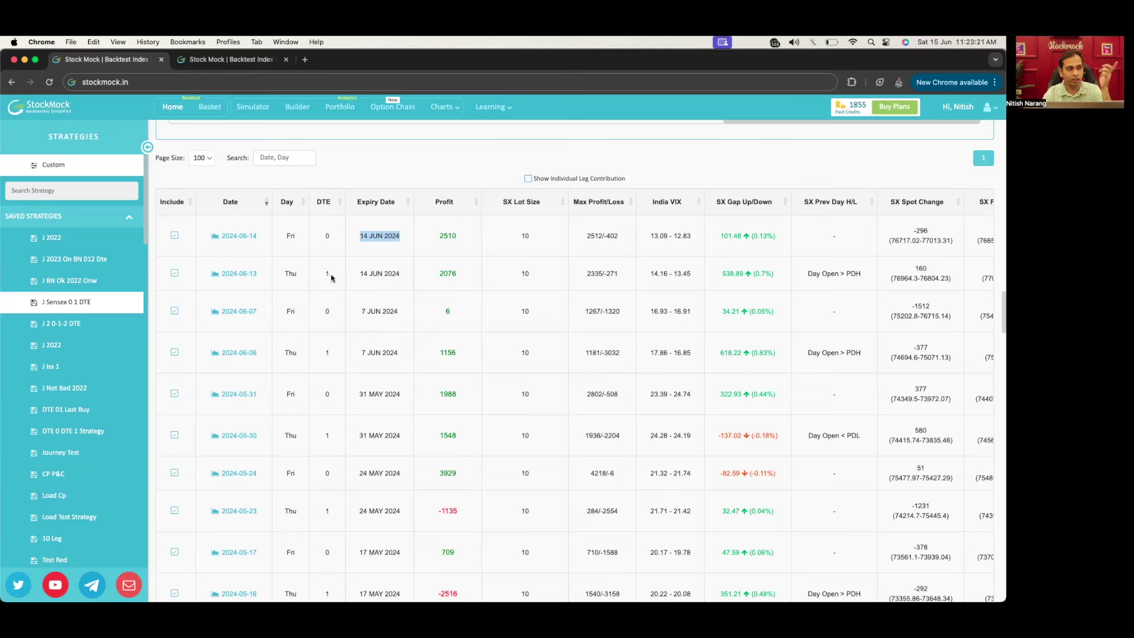
left_click_drag(531, 236, 515, 236)
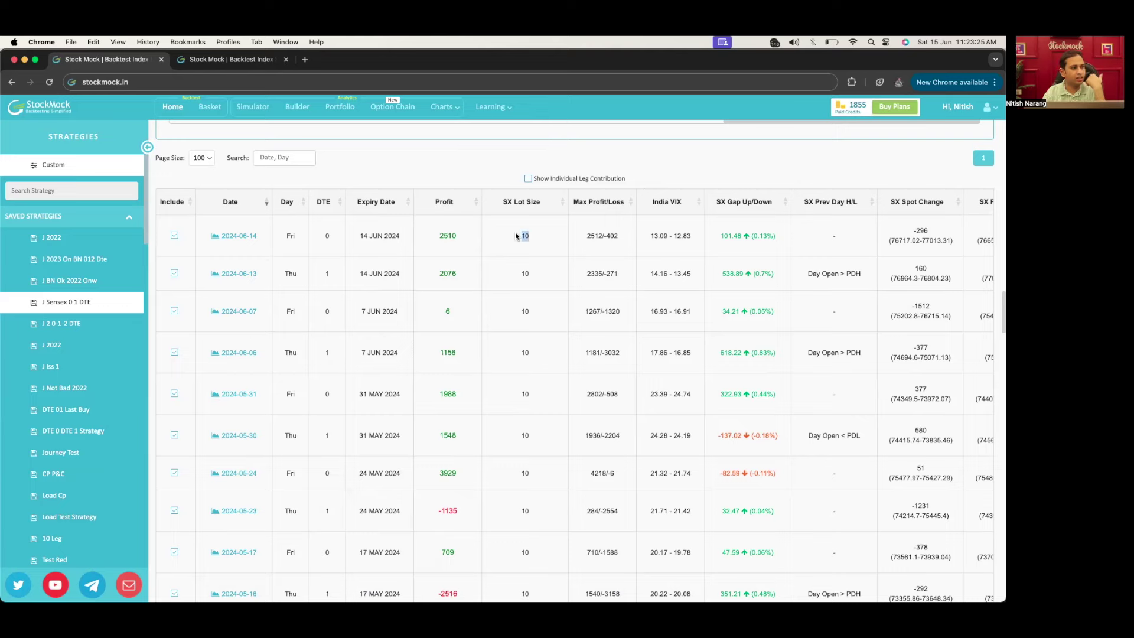
scroll(516, 236, "up", 15)
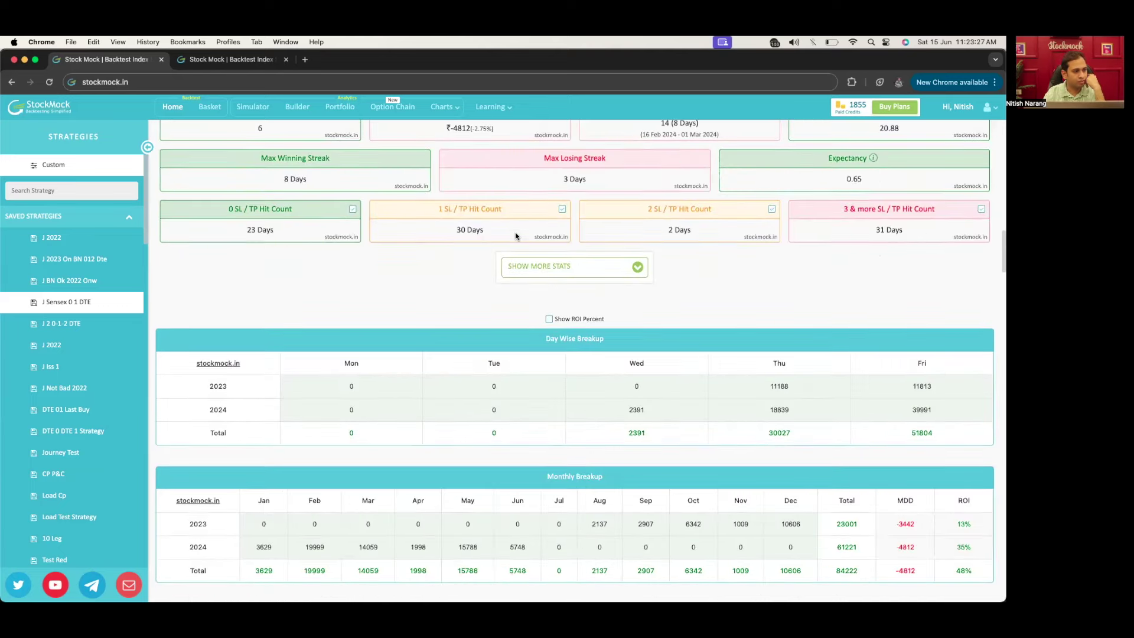
scroll(515, 236, "down", 15)
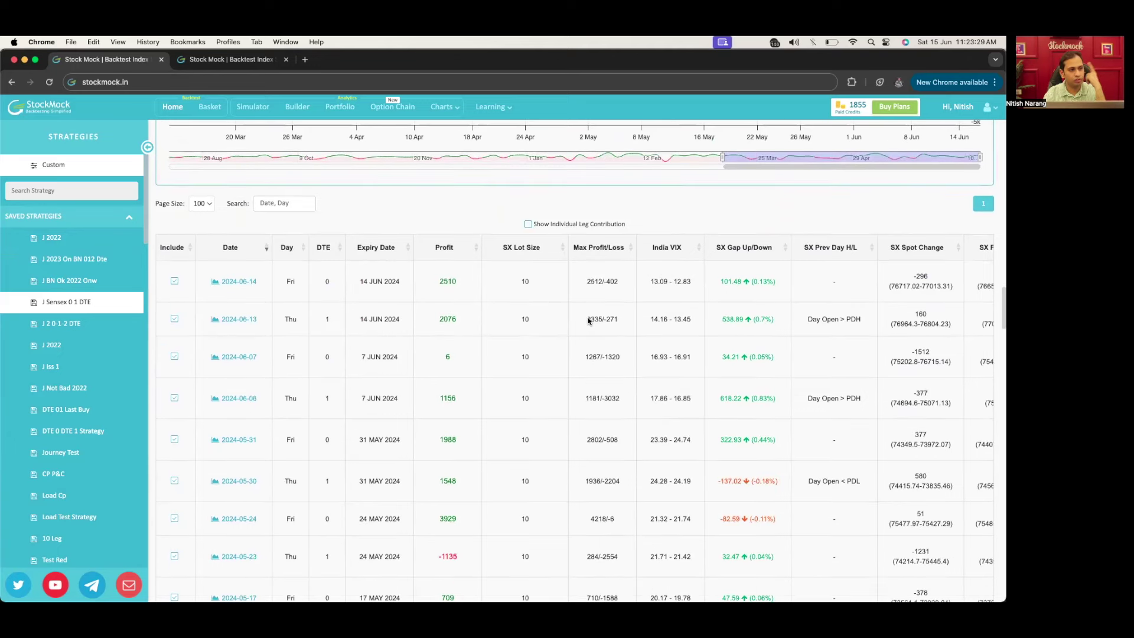
left_click_drag(622, 285, 585, 284)
left_click(585, 286)
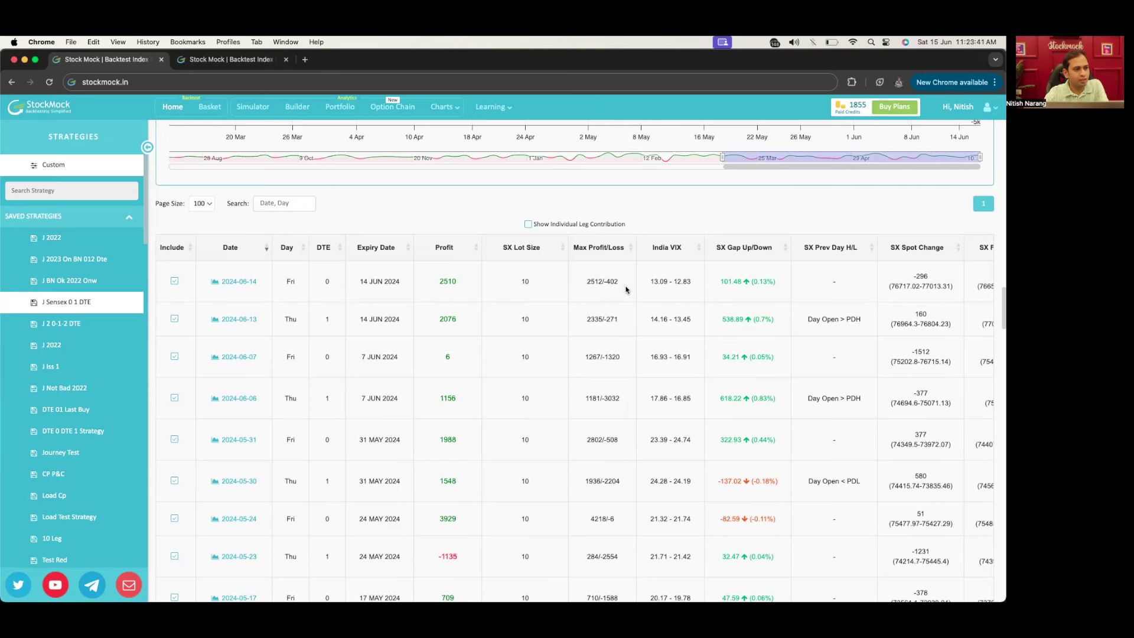
triple_click(585, 287)
Step: Examine the India VIX range for 2024-06-14 and the Sensex gap up/down value for 2024-06-13
scroll(584, 287, "right", 4)
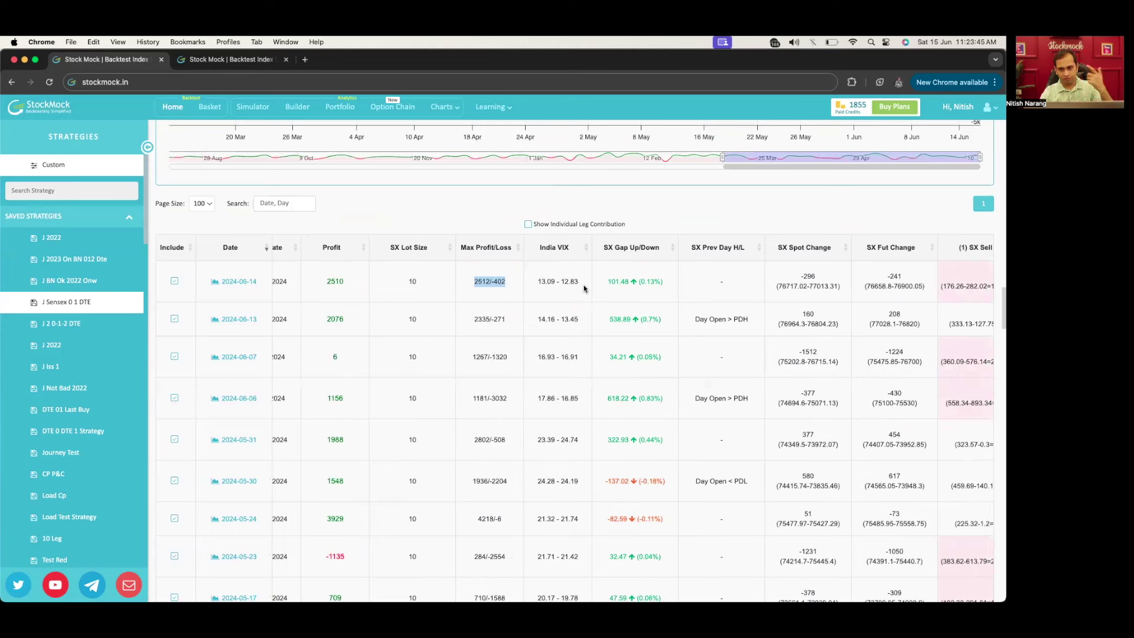
left_click_drag(583, 287, 540, 284)
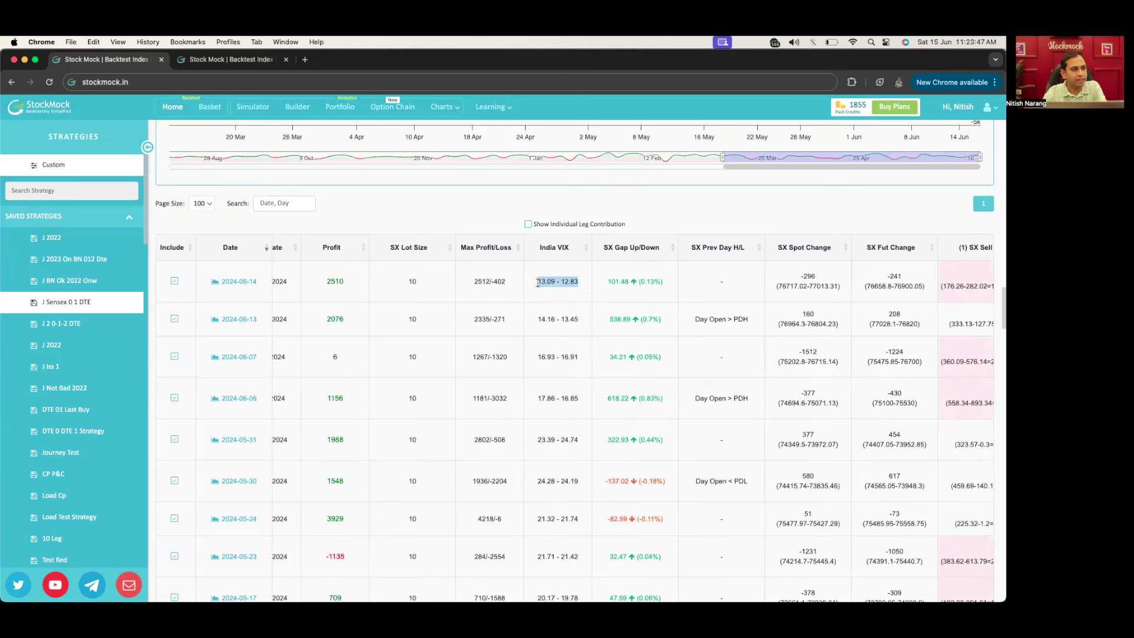
double_click(541, 284)
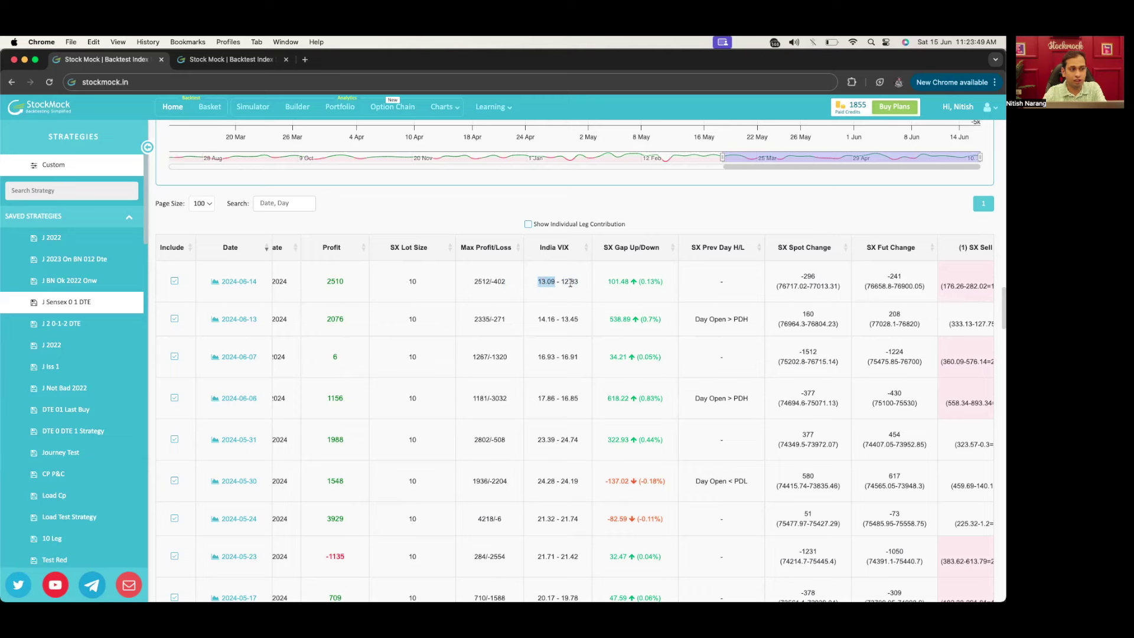
left_click_drag(561, 283, 586, 282)
scroll(586, 281, "right", 2)
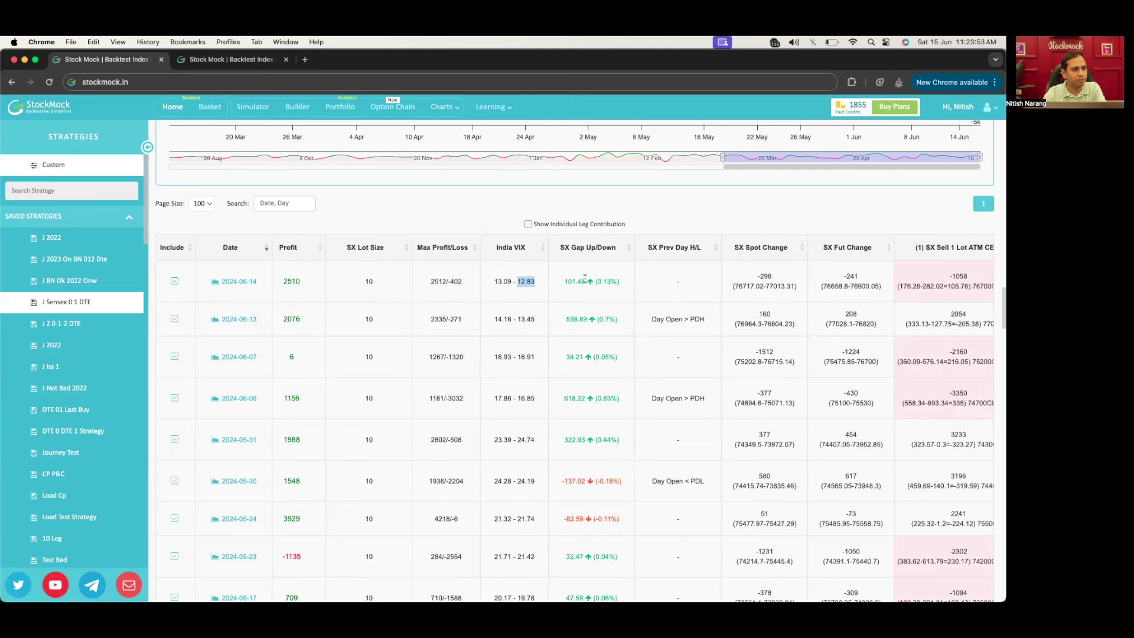
scroll(627, 284, "right", 1)
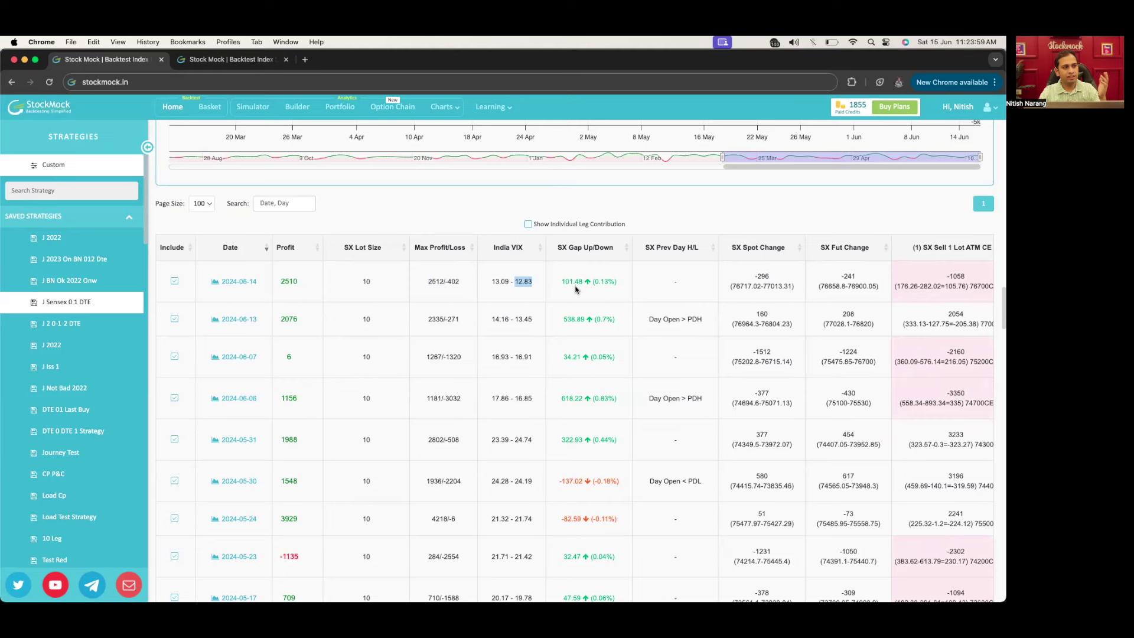
left_click_drag(562, 319, 584, 317)
left_click(583, 318)
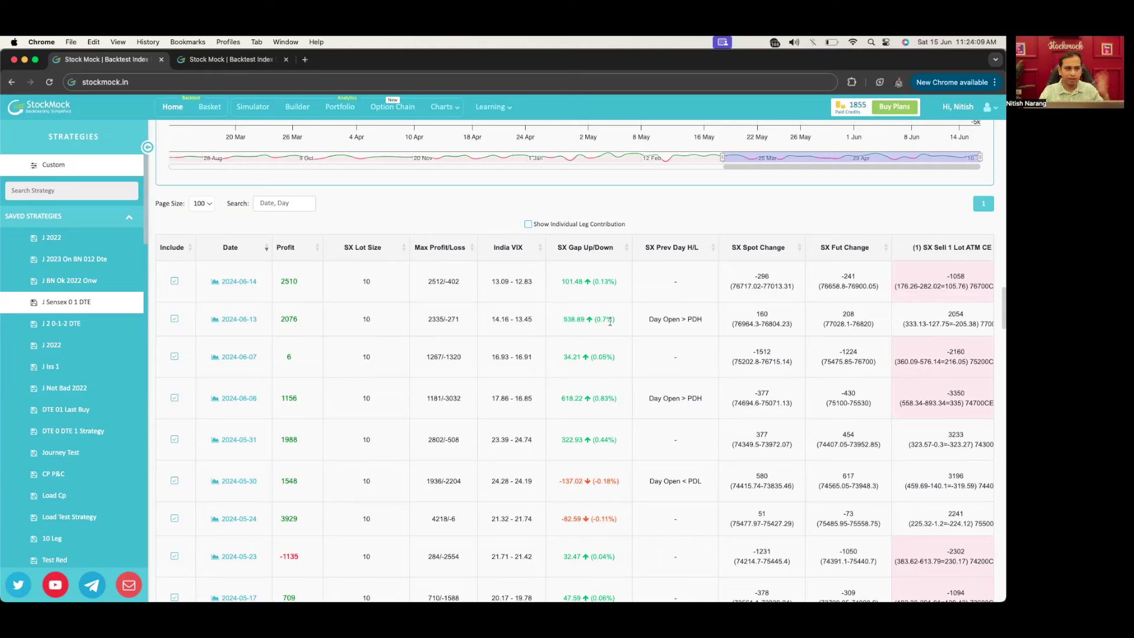
Step: Compare the previous day high/low entries for 2024-06-13 and 2024-06-14
scroll(674, 327, "right", 2)
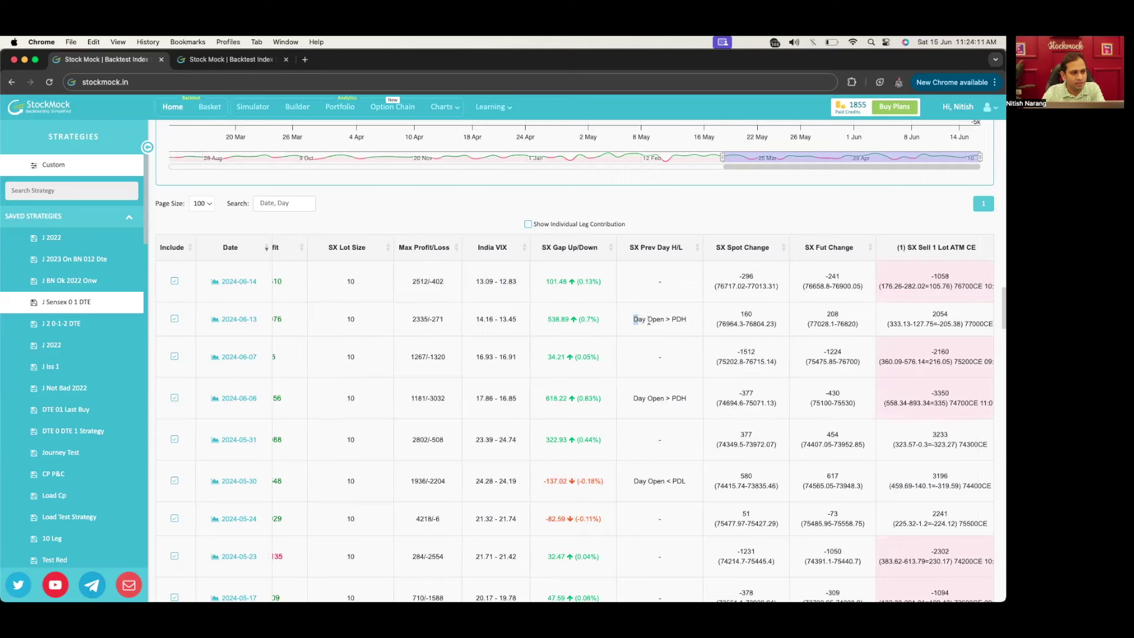
left_click_drag(648, 321, 689, 325)
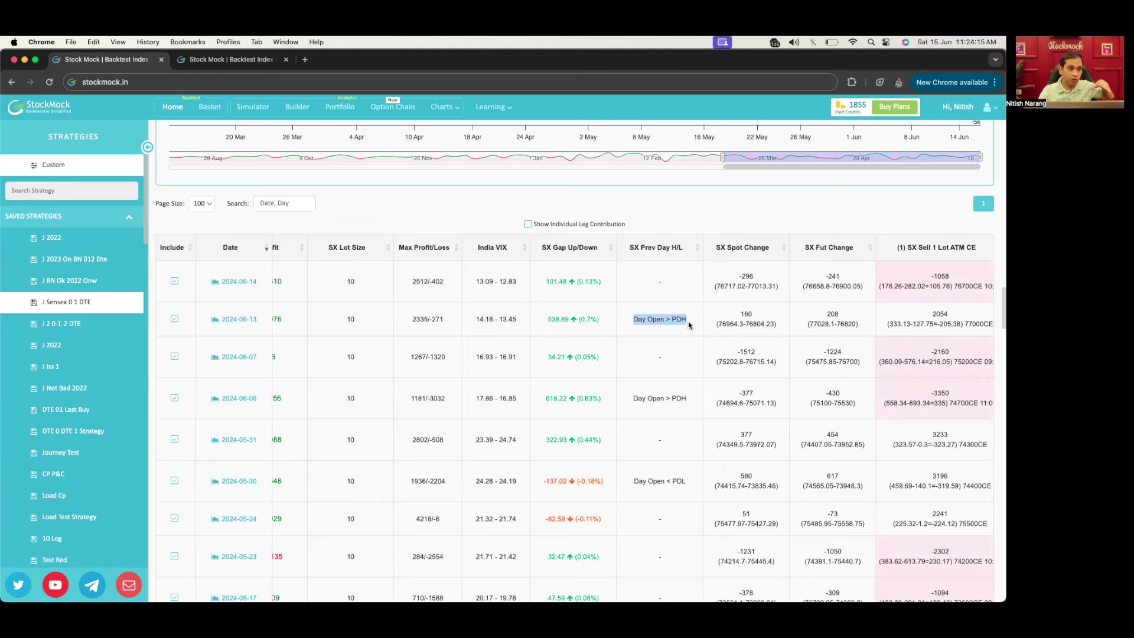
left_click(688, 325)
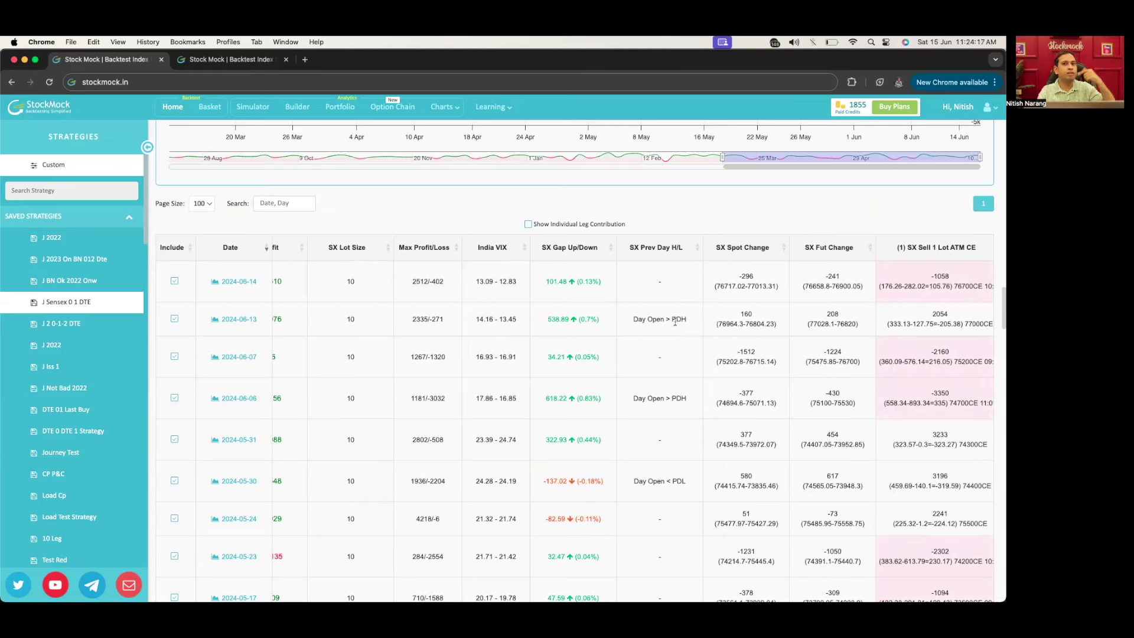
left_click_drag(665, 284, 652, 286)
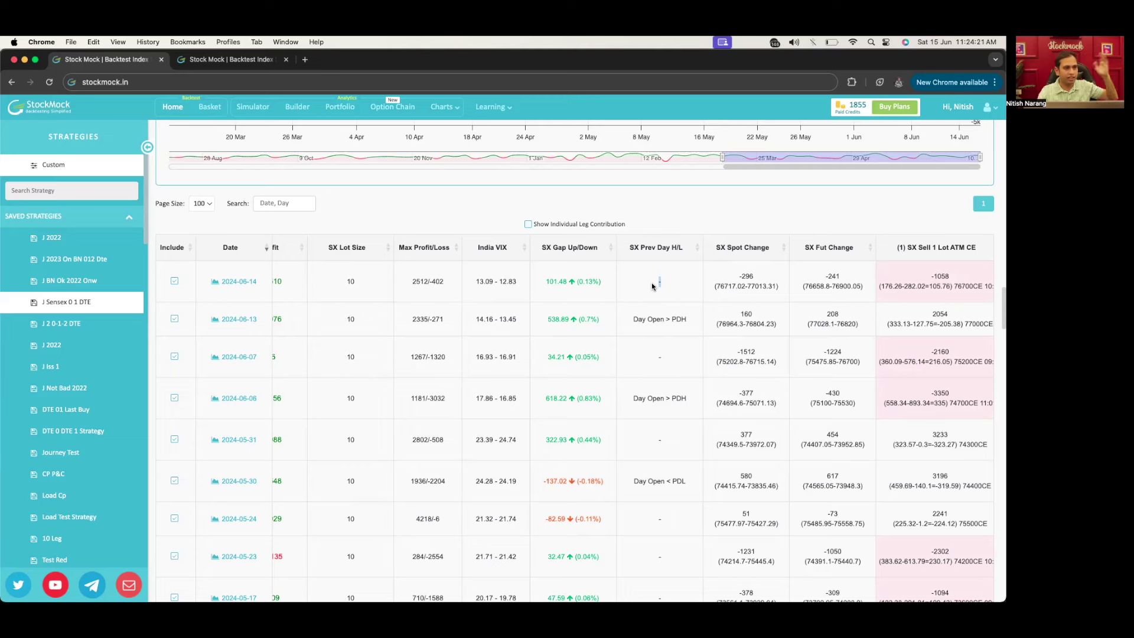
Step: Examine both Sensex spot prices in the spot change entry for 2024-06-13
scroll(735, 353, "right", 2)
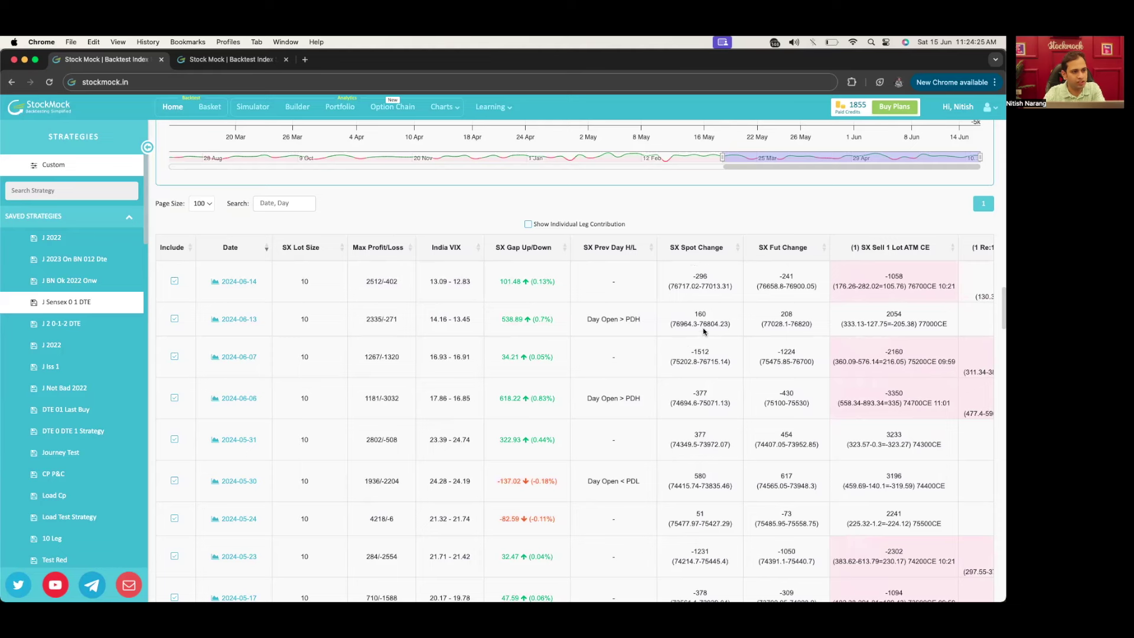
left_click_drag(673, 324, 697, 322)
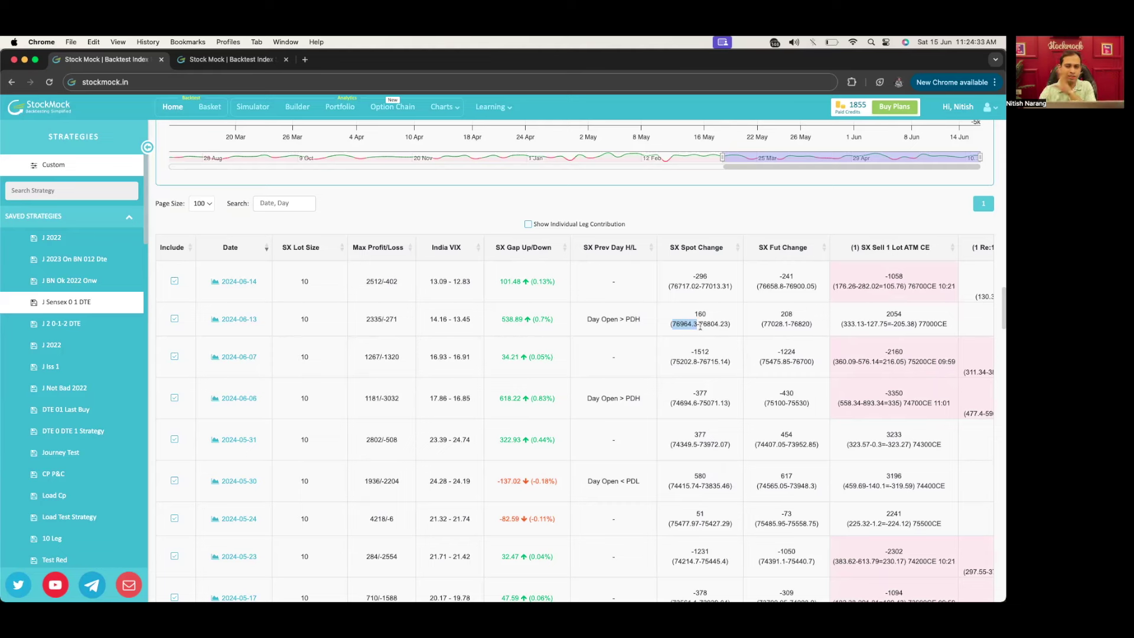
left_click_drag(700, 324, 729, 324)
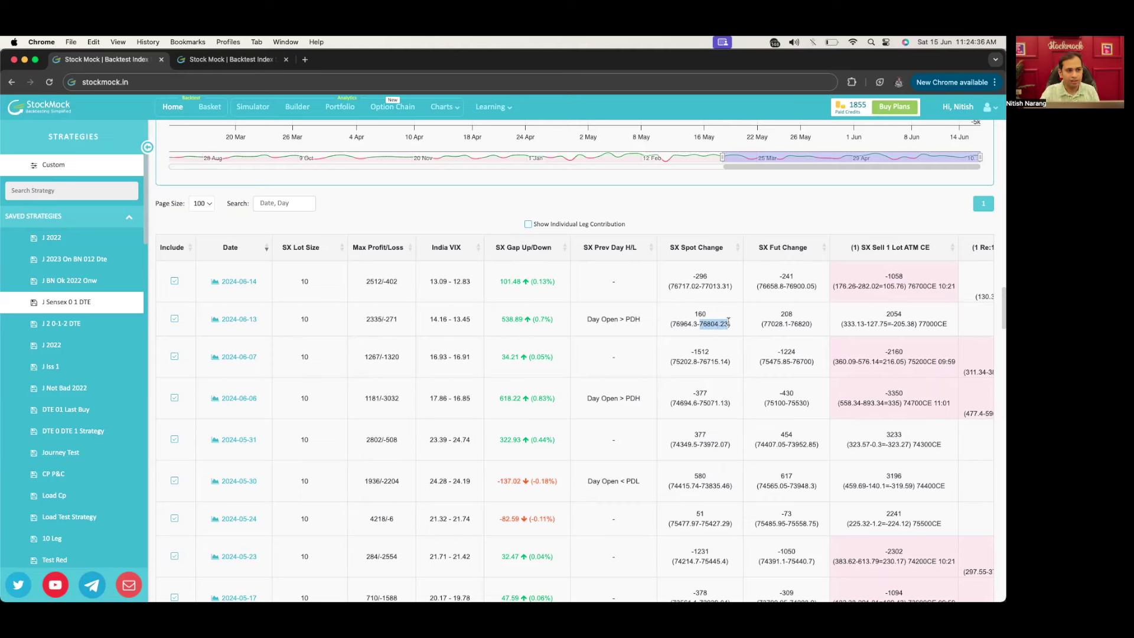
left_click(683, 324)
double_click(684, 324)
double_click(717, 322)
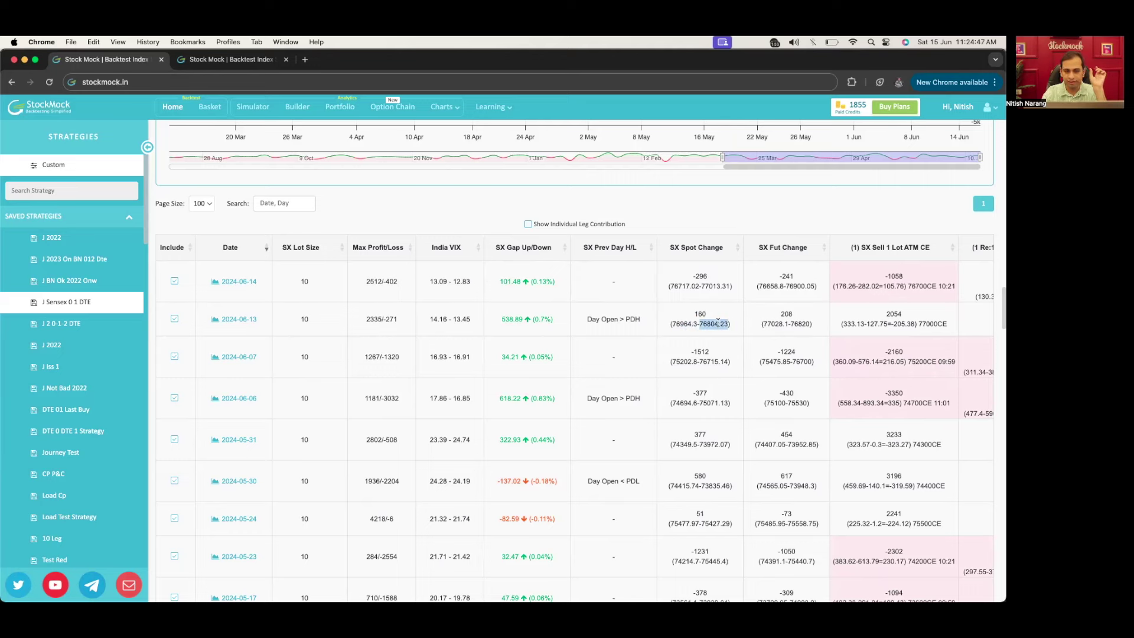
Step: Compare the 2024-06-07 Sensex spot price with the strike used by the Sell 1 Lot ATM CE leg
scroll(764, 340, "right", 5)
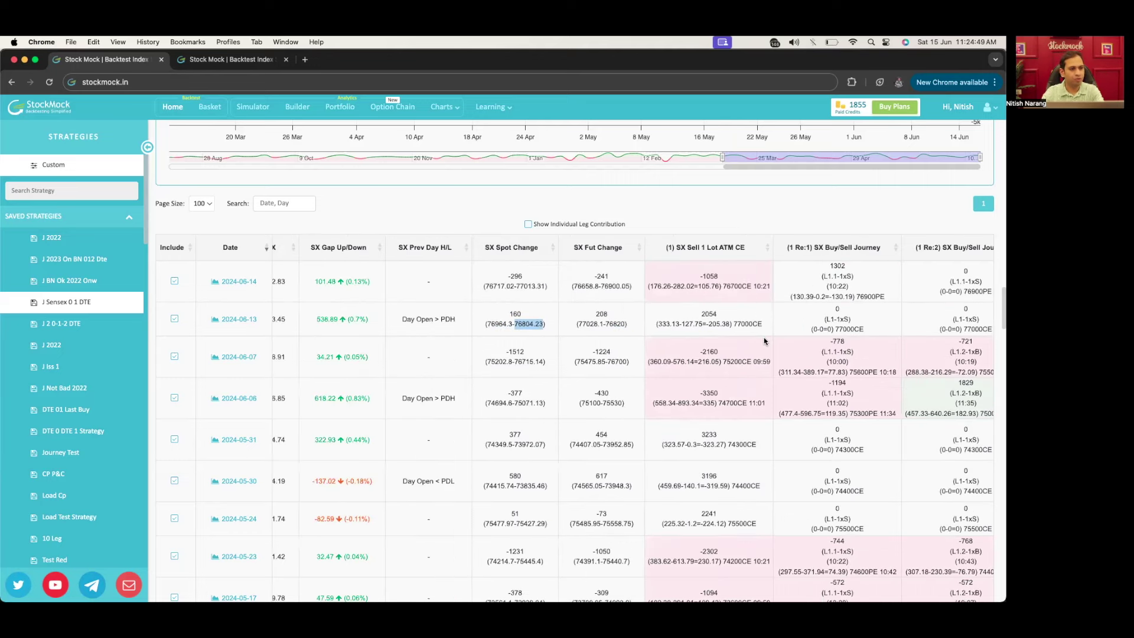
scroll(764, 341, "right", 2)
left_click(632, 353)
left_click_drag(632, 353, 687, 363)
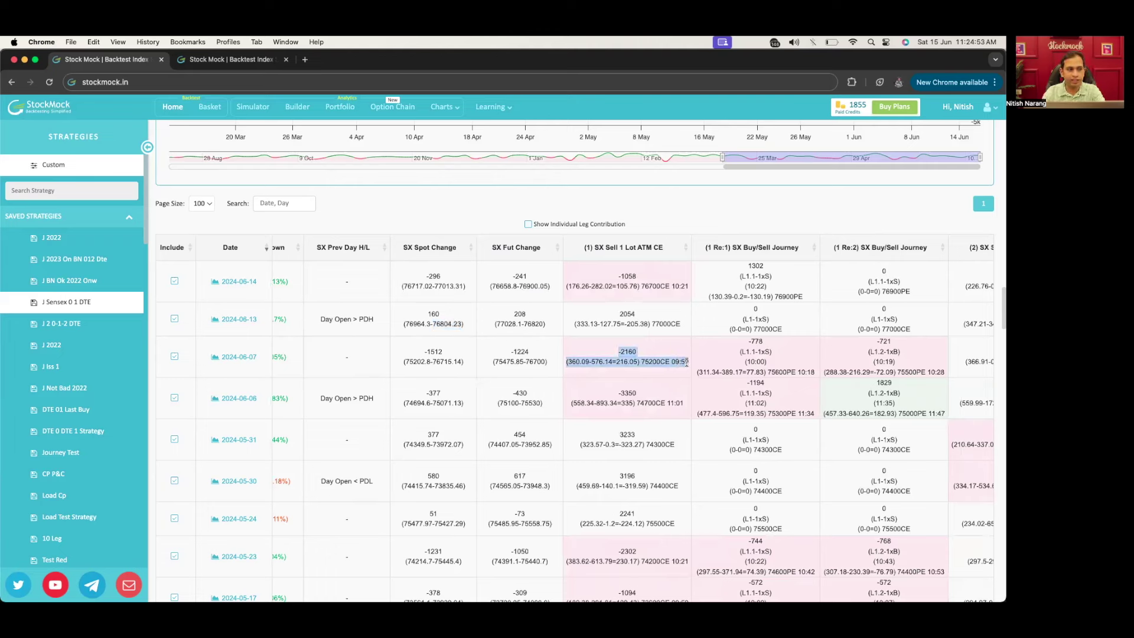
left_click(516, 364)
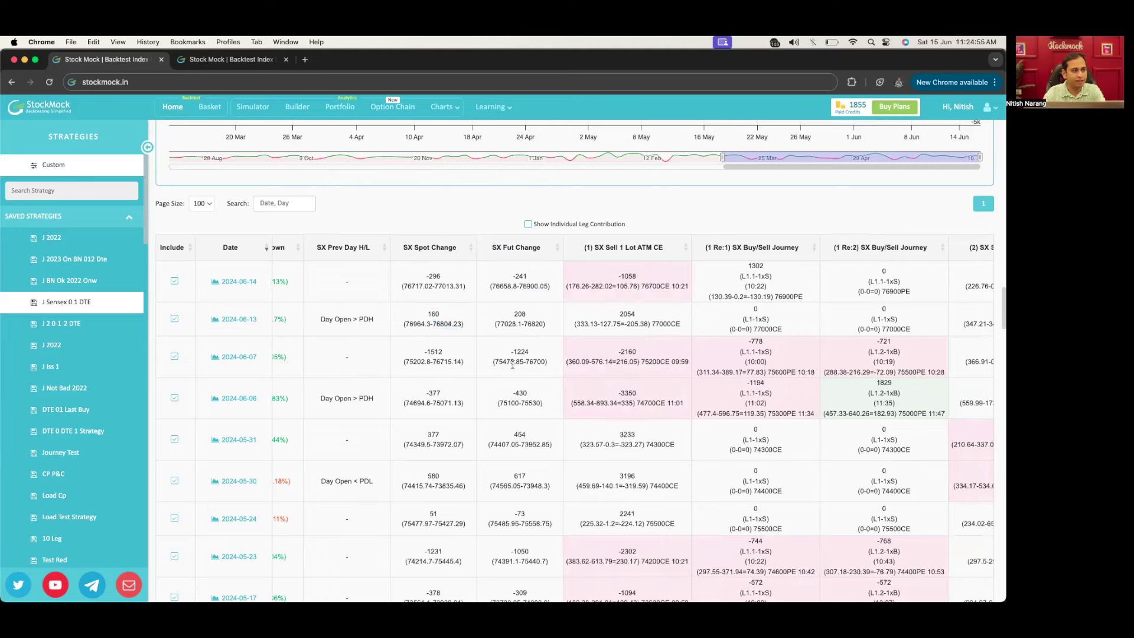
double_click(412, 362)
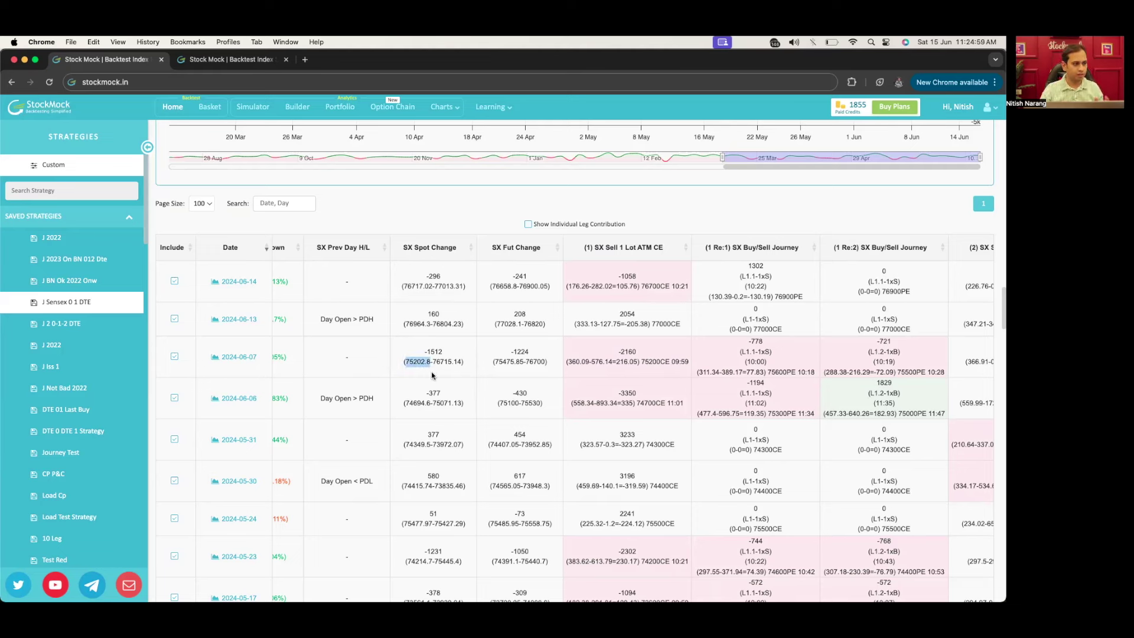
double_click(657, 362)
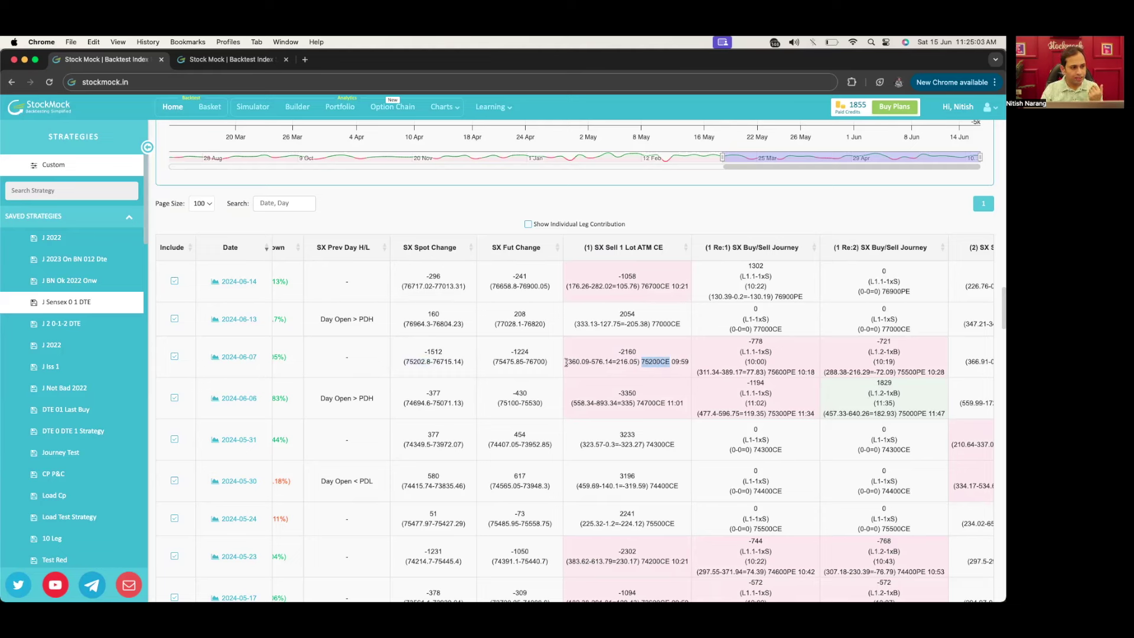
Step: Examine the 2024-06-07 ATM CE leg's entry price, exit price, point difference, profit/loss and exit time
left_click_drag(568, 362, 589, 362)
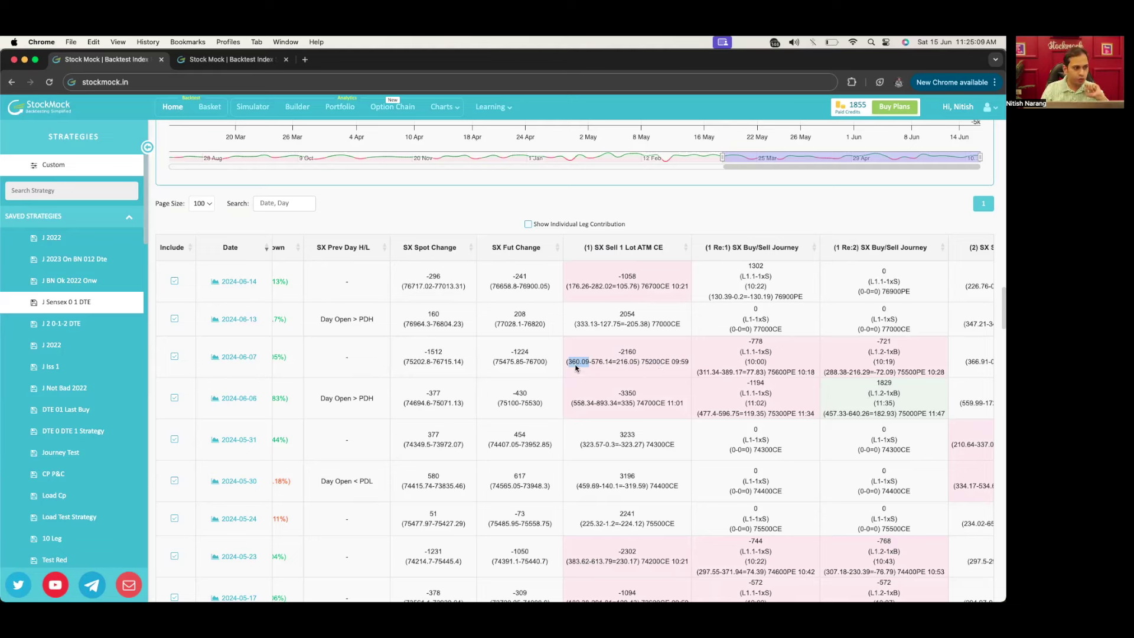
left_click_drag(592, 362, 612, 359)
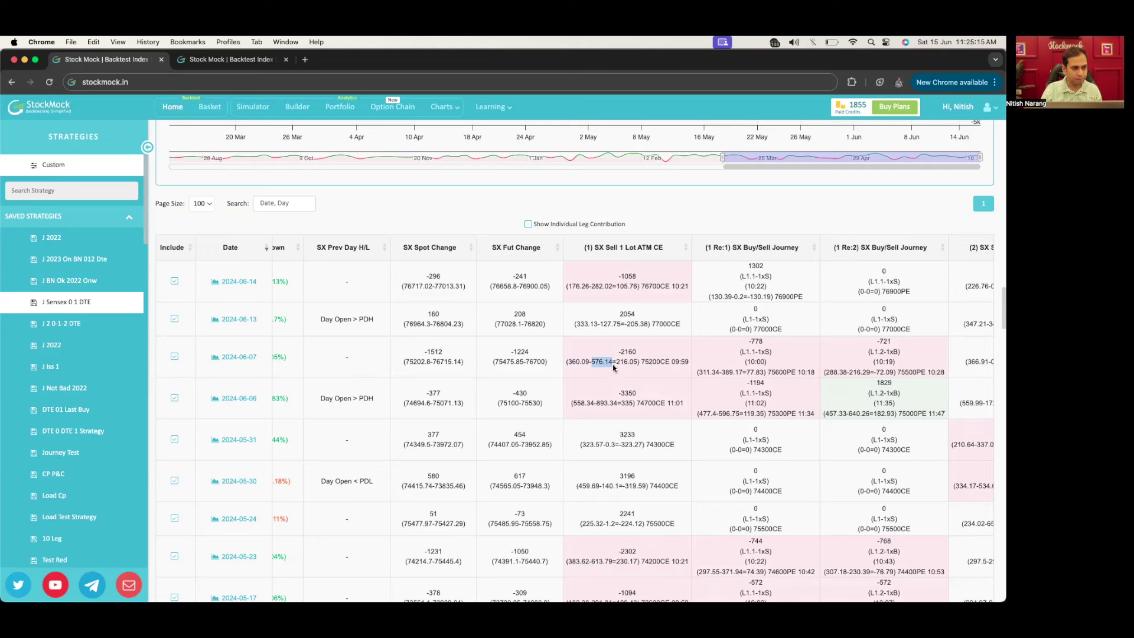
left_click_drag(616, 362, 639, 357)
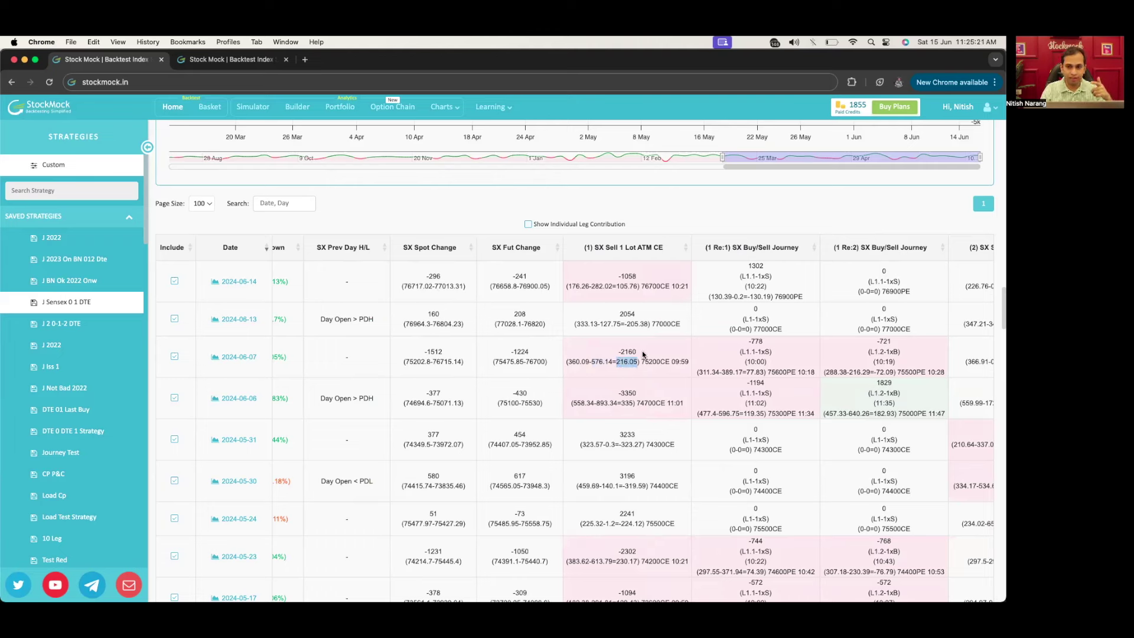
left_click_drag(639, 352, 617, 353)
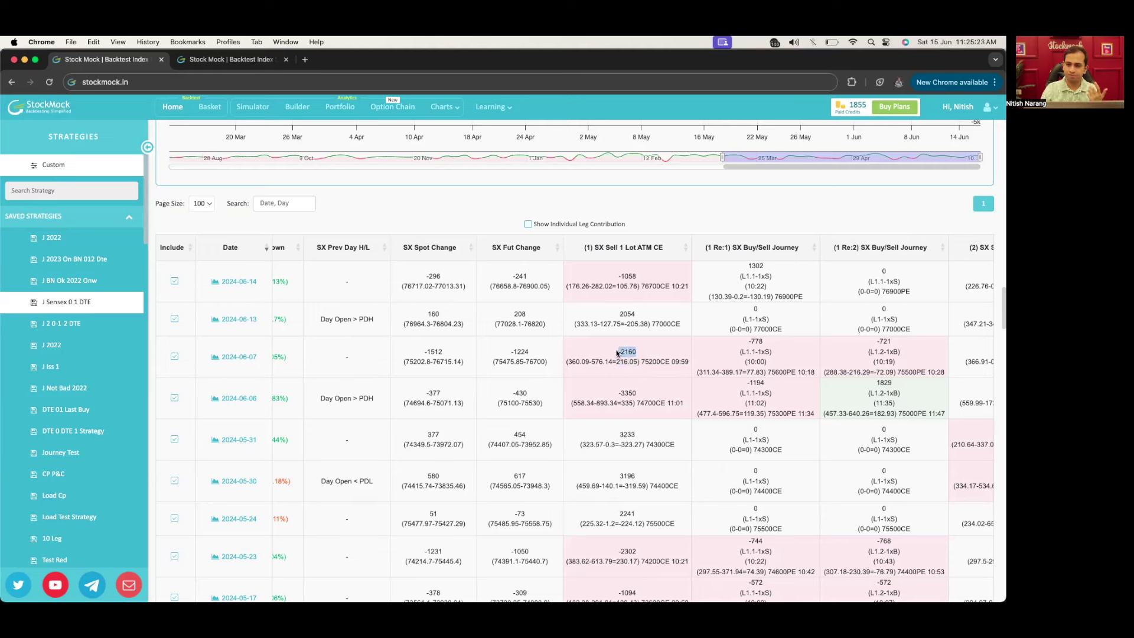
left_click_drag(688, 360, 672, 364)
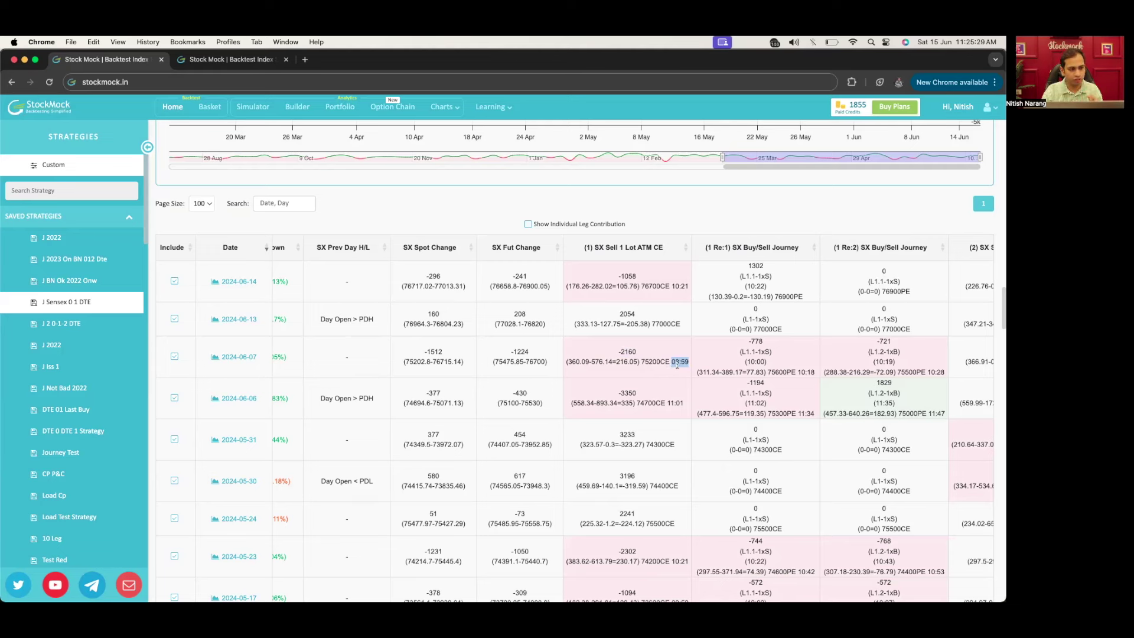
left_click(676, 364)
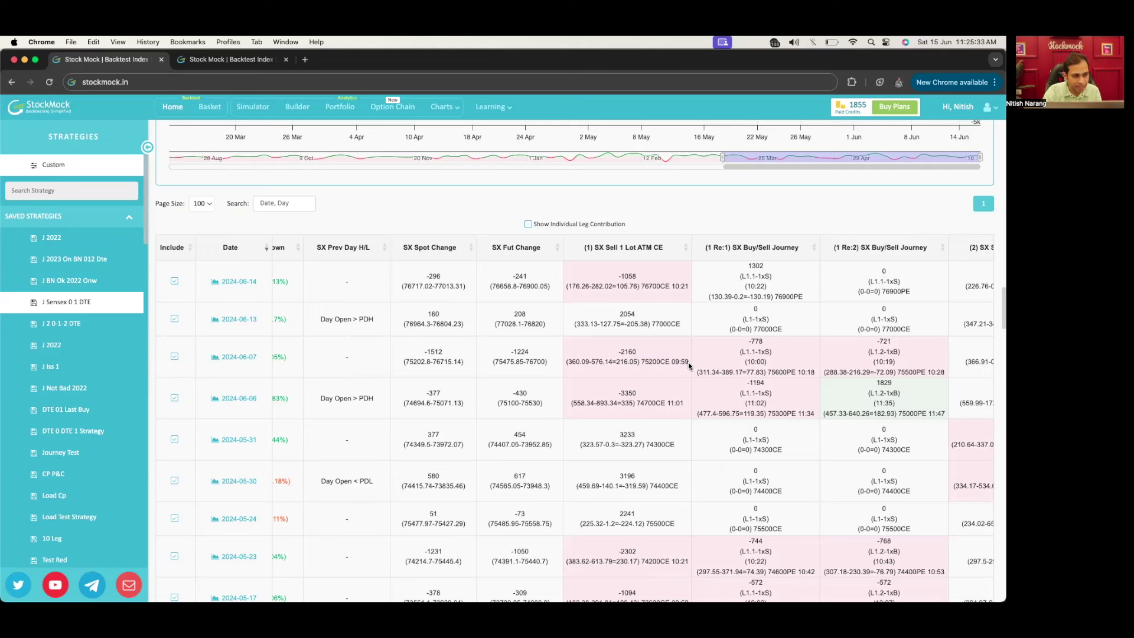
Step: Examine the entry time and the leg and side code of the 2024-06-07 first Buy/Sell Journey entry
left_click_drag(743, 362, 768, 364)
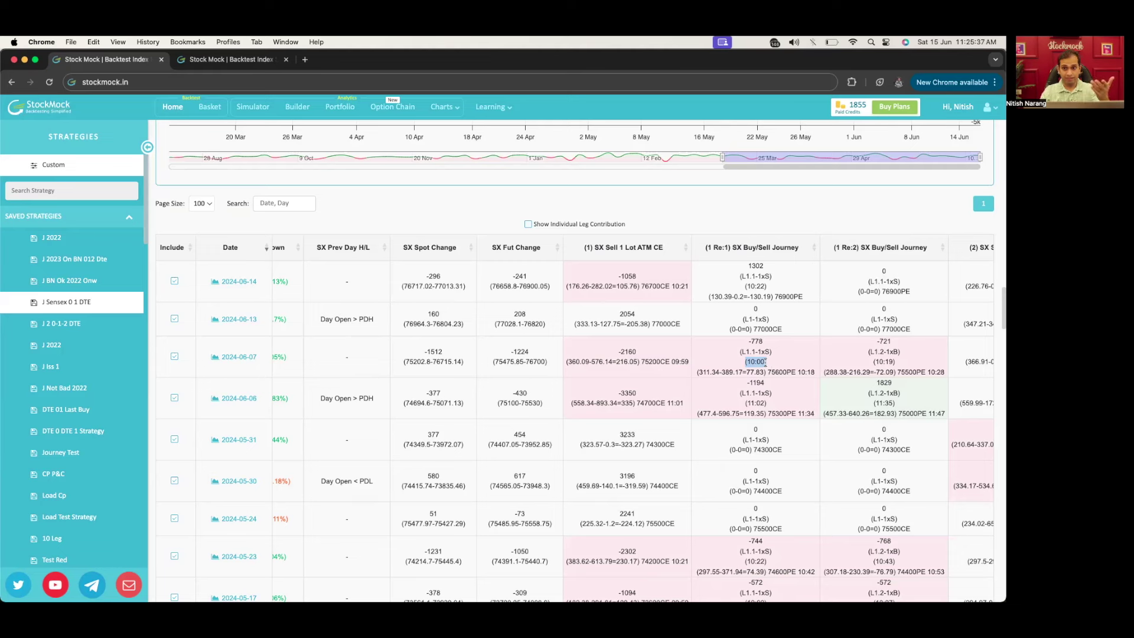
left_click(744, 353)
left_click_drag(745, 353, 768, 349)
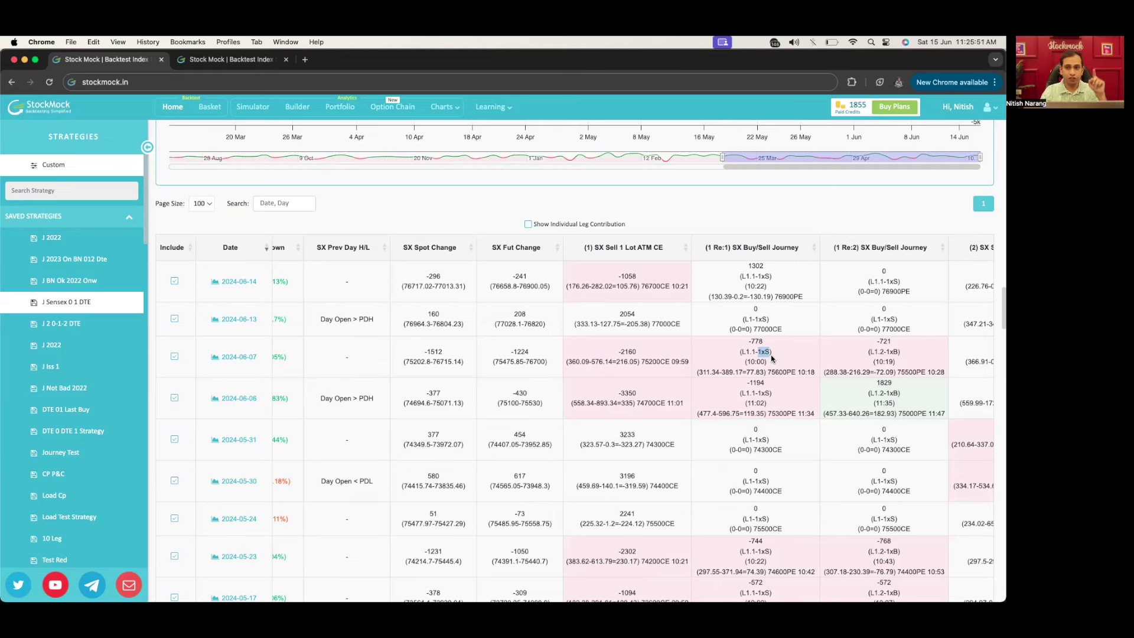
Step: Examine the first Journey leg's entry price, strike, exit price and exit time for 2024-06-07
left_click_drag(697, 372, 722, 373)
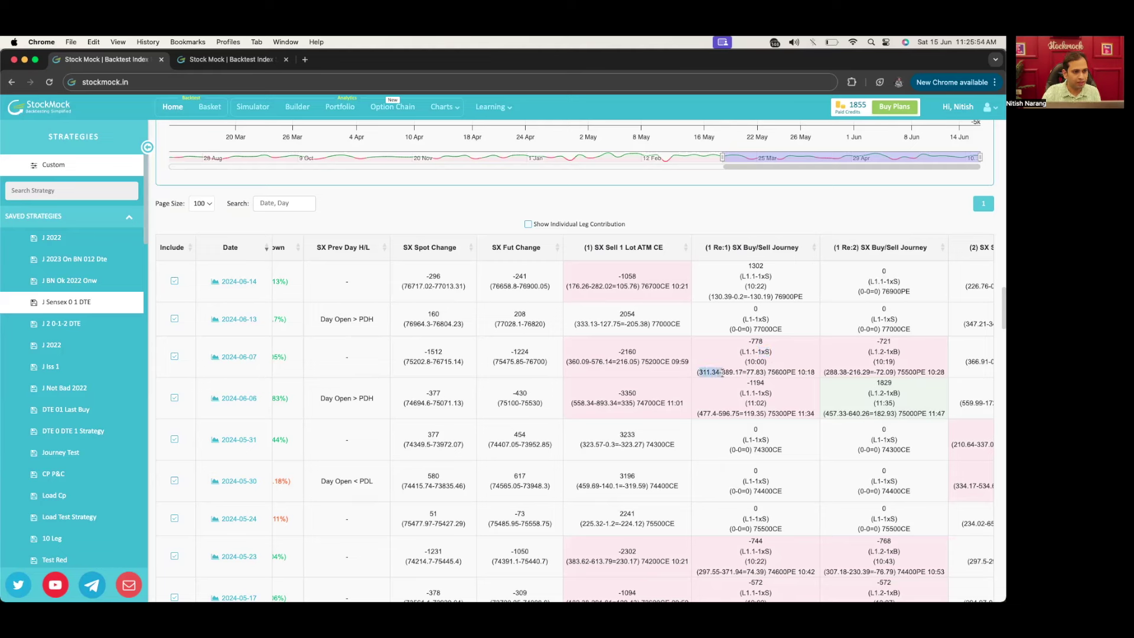
double_click(781, 372)
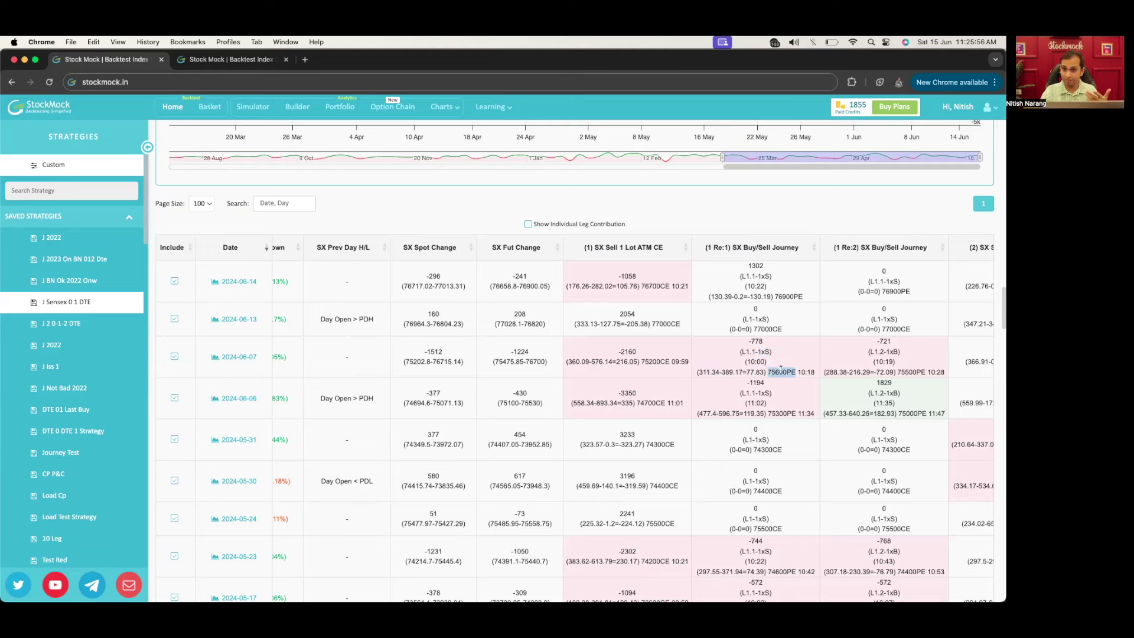
double_click(730, 371)
left_click(806, 374)
double_click(806, 372)
scroll(802, 372, "right", 2)
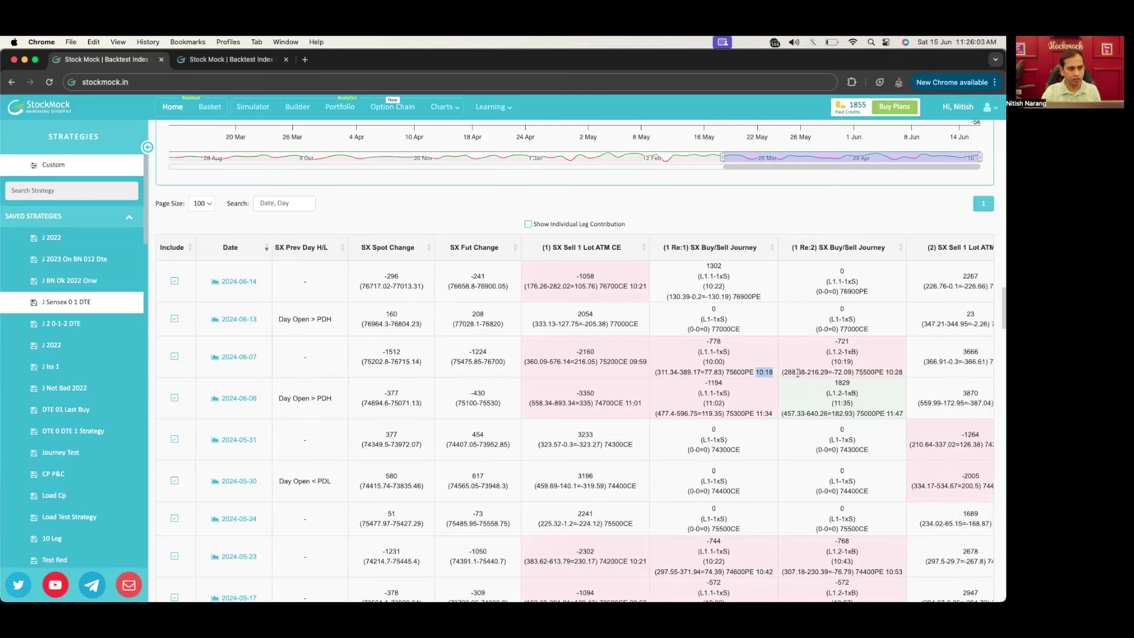
Step: Show the individual leg contribution, review the totals for each leg, and hide it again
left_click(571, 228)
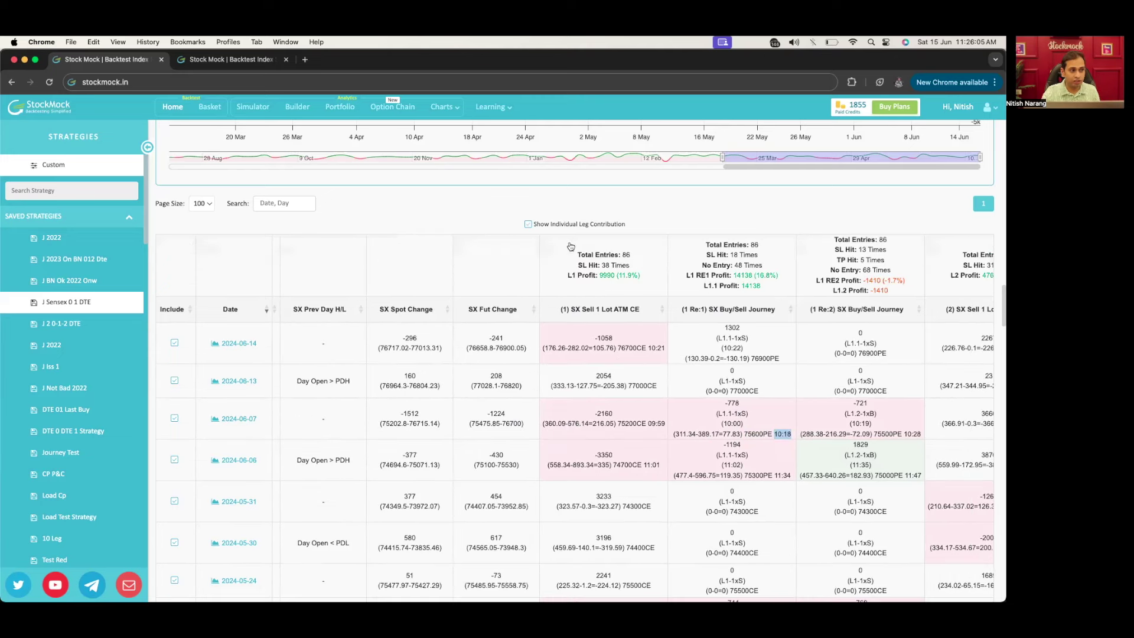
scroll(792, 411, "right", 10)
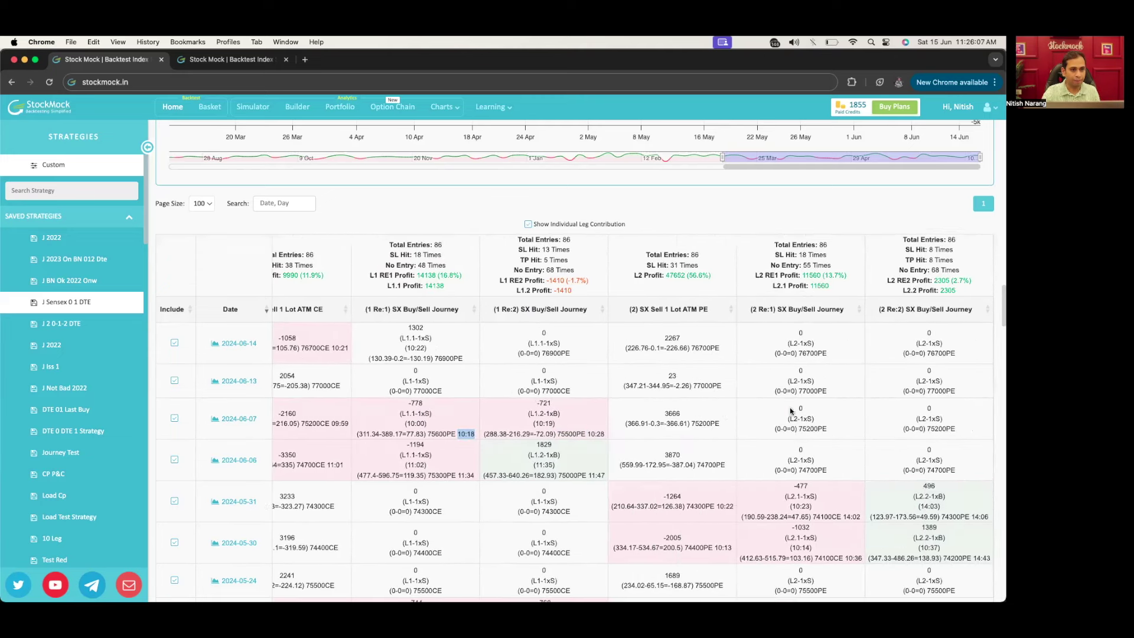
left_click(597, 225)
scroll(692, 389, "left", 7)
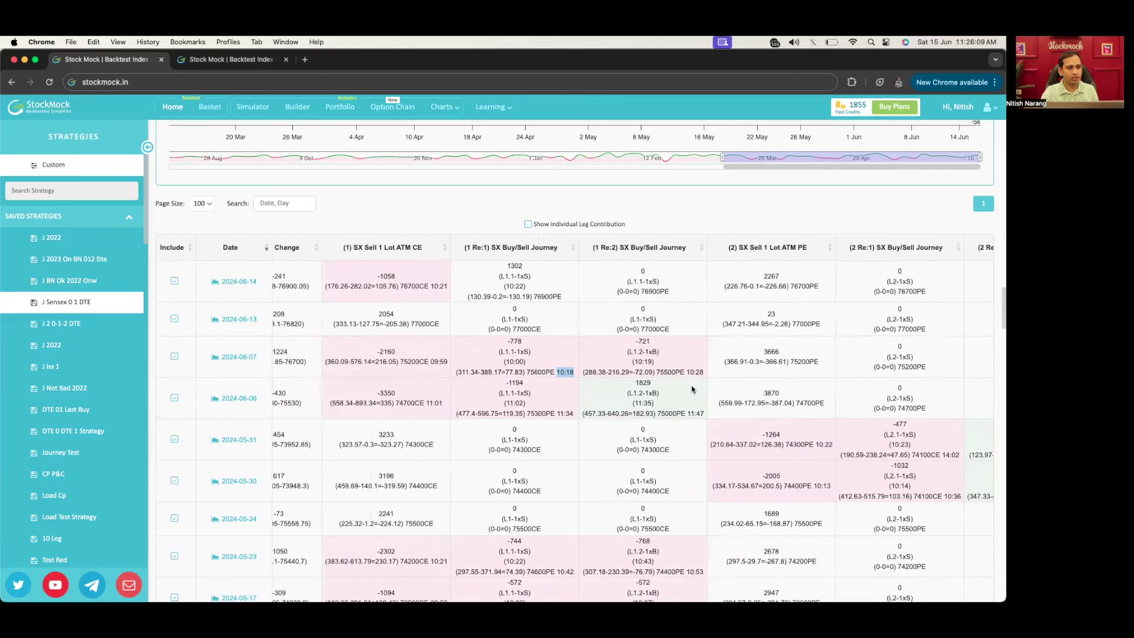
Step: Review the Day Wise Breakup and Monthly Breakup tables of the Sensex backtest
scroll(693, 389, "left", 15)
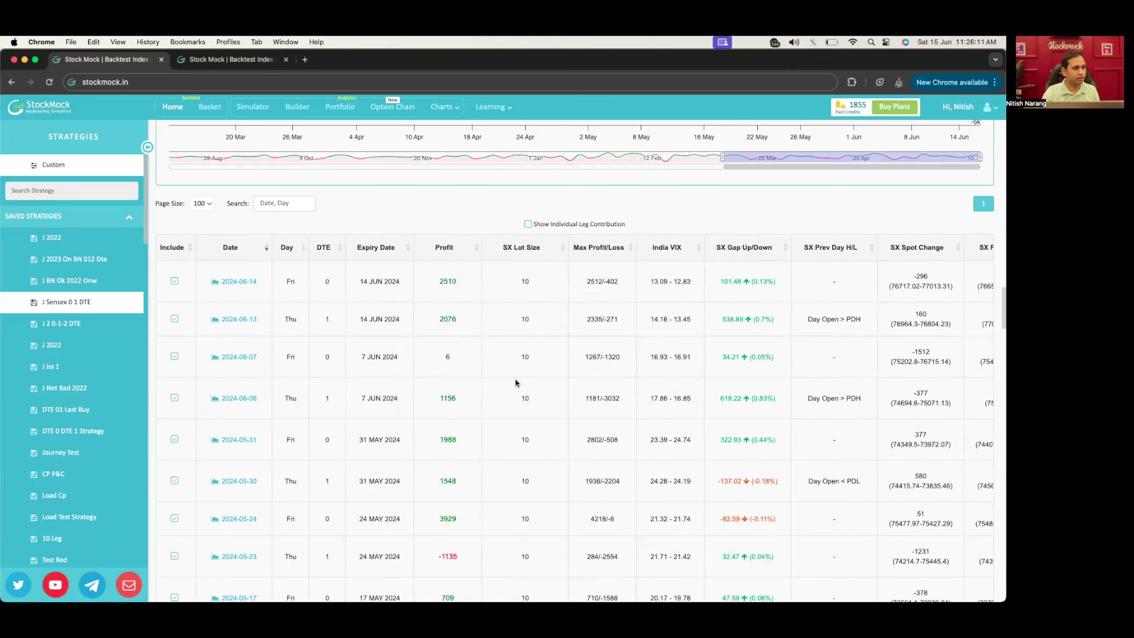
scroll(439, 208, "up", 10)
scroll(439, 208, "down", 3)
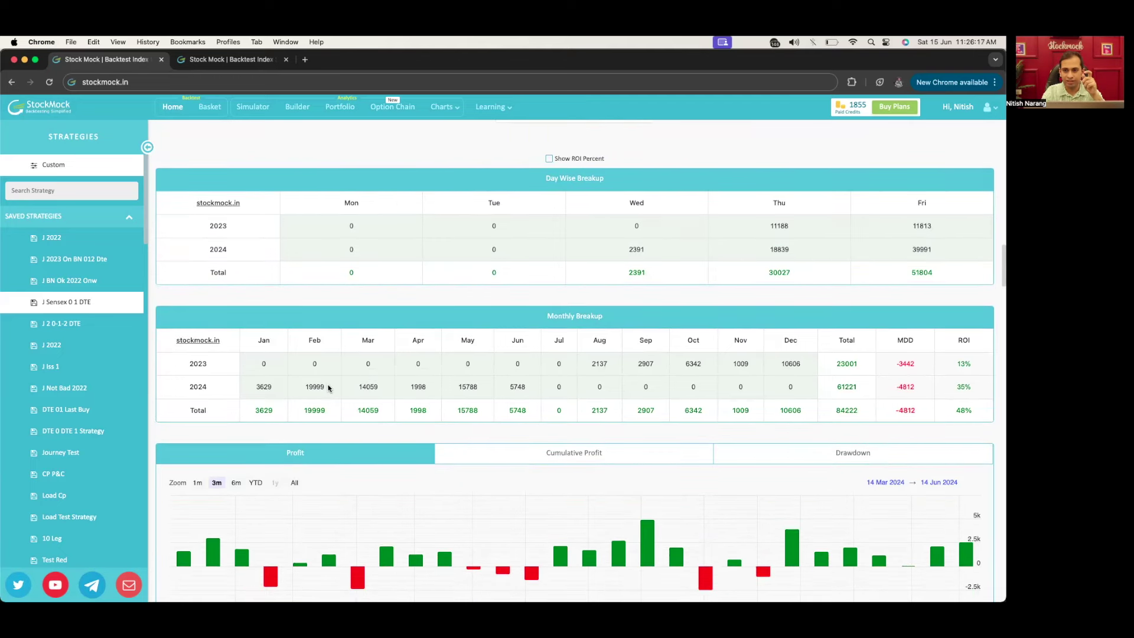
scroll(470, 414, "down", 8)
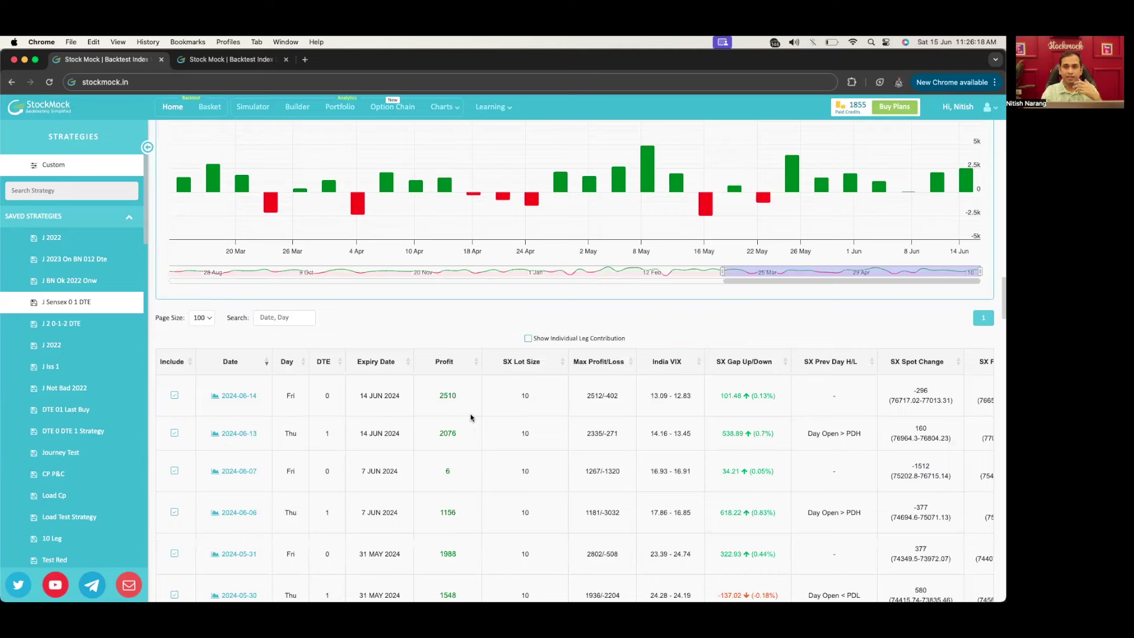
Step: Filter the daily results table by Thu and look through the matching rows
scroll(470, 417, "down", 1)
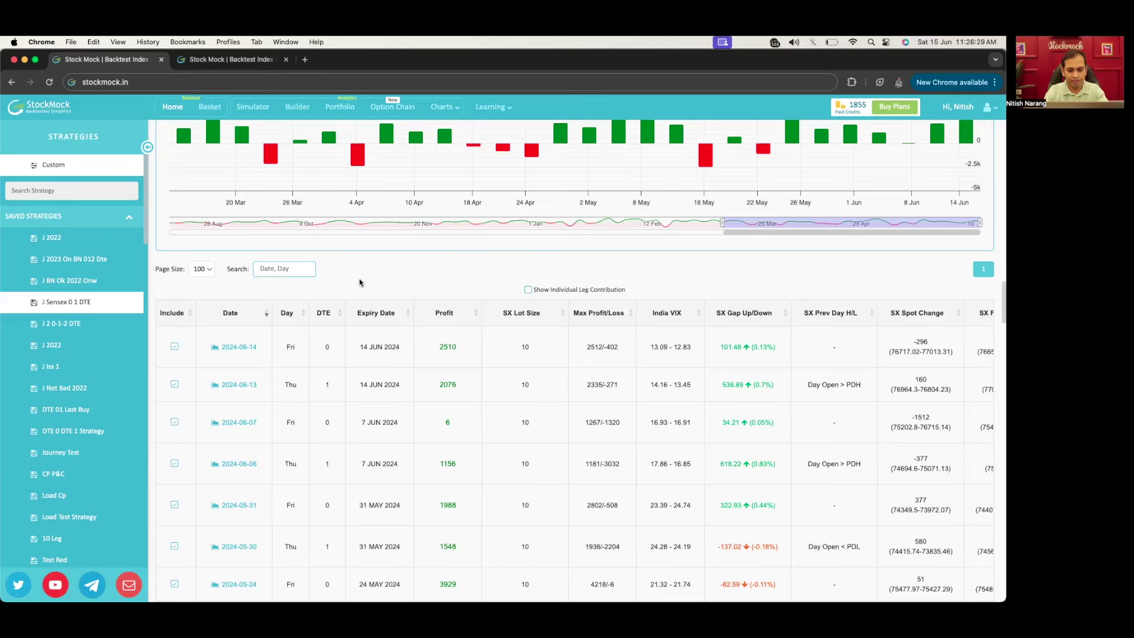
type("Thu")
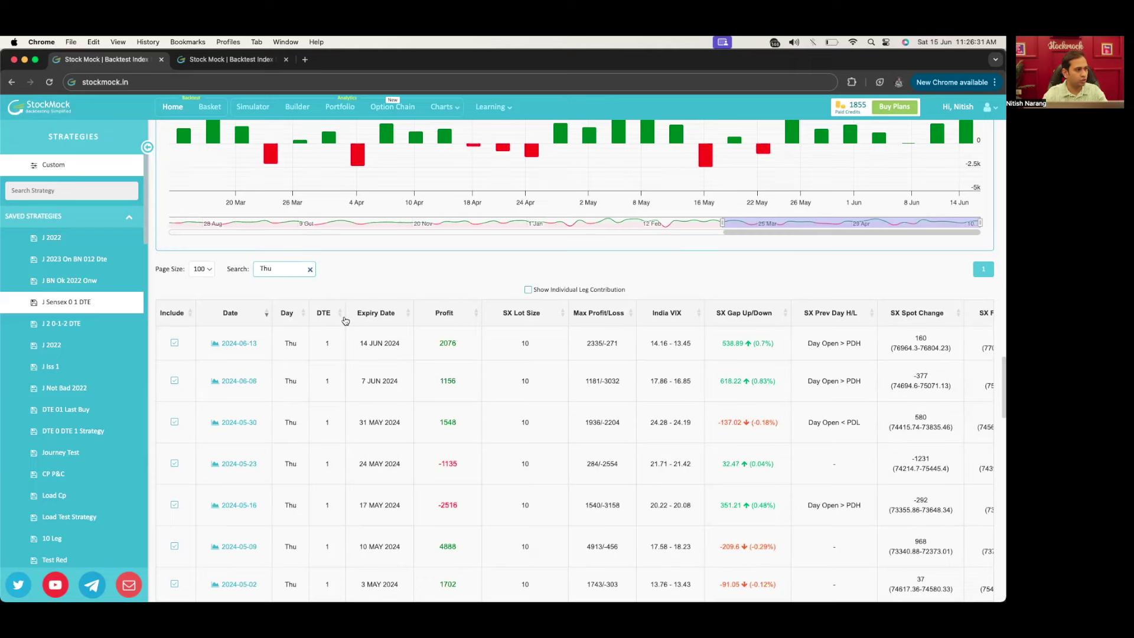
scroll(357, 500, "down", 5)
scroll(356, 500, "up", 4)
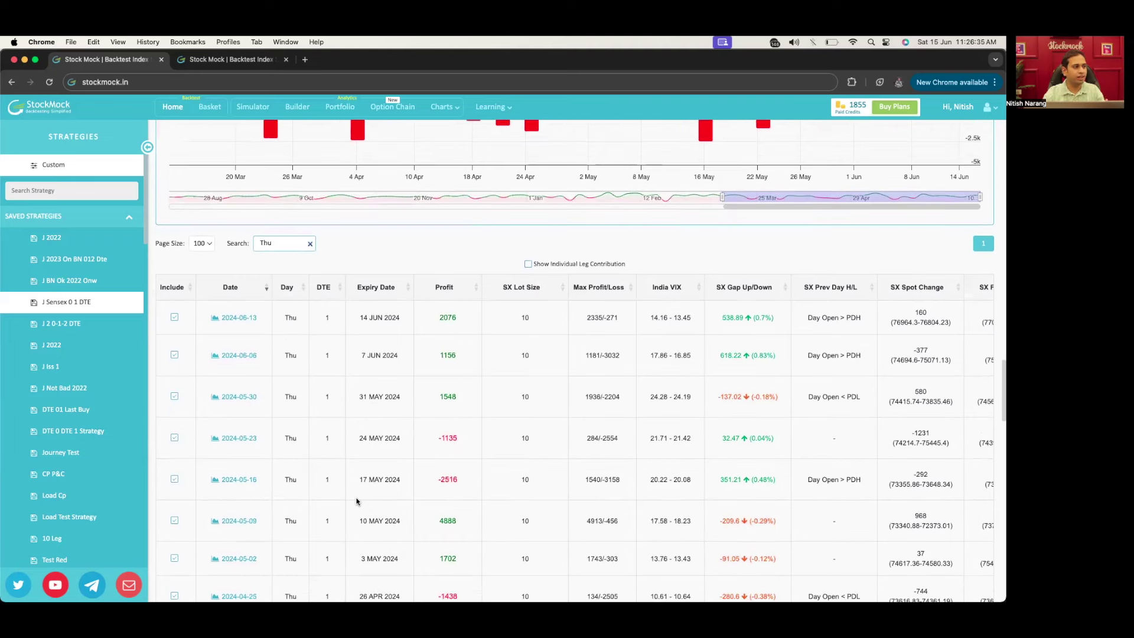
scroll(357, 500, "down", 1)
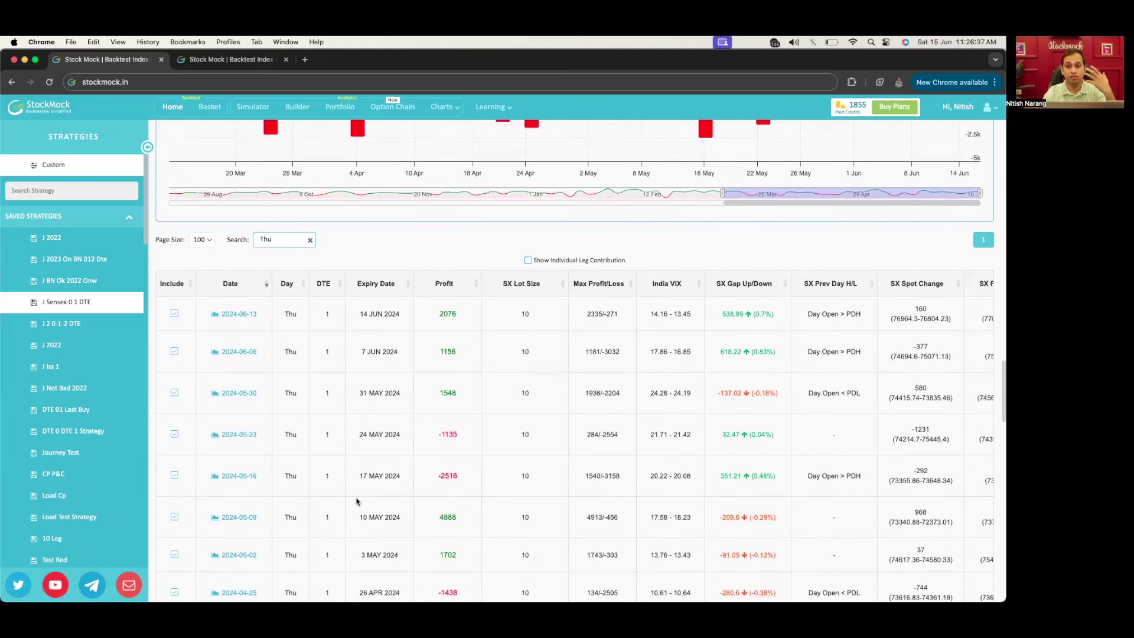
Step: Replace the daily results filter with Wed, and clear it after viewing the matching rows
key("BackSpace")
key("BackSpace")
key("BackSpace")
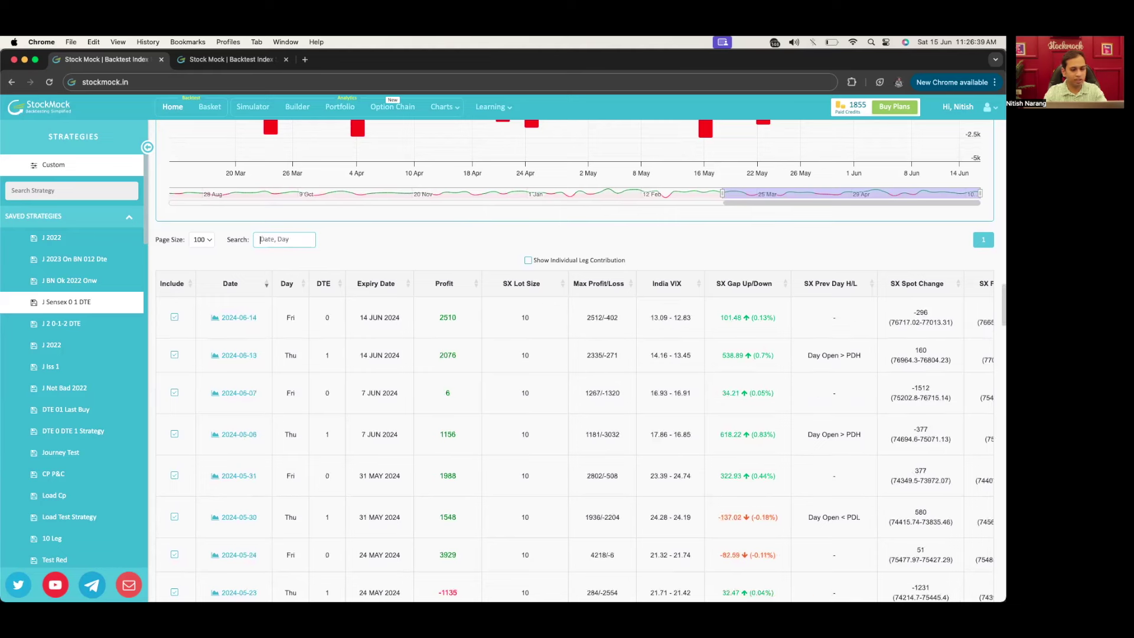
type("Wed")
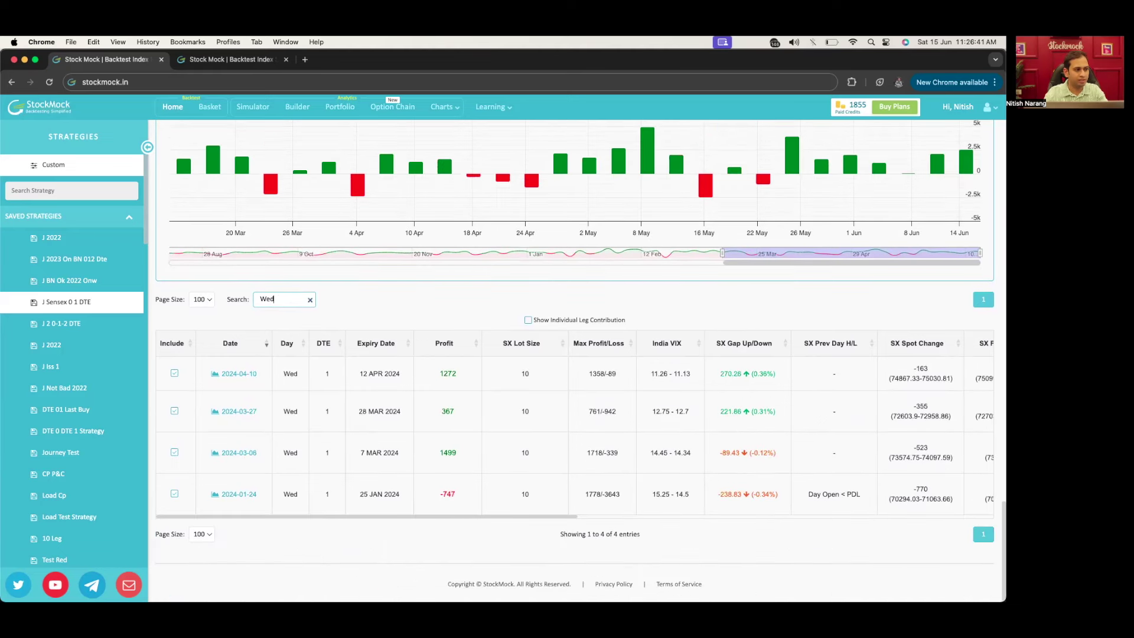
key("BackSpace")
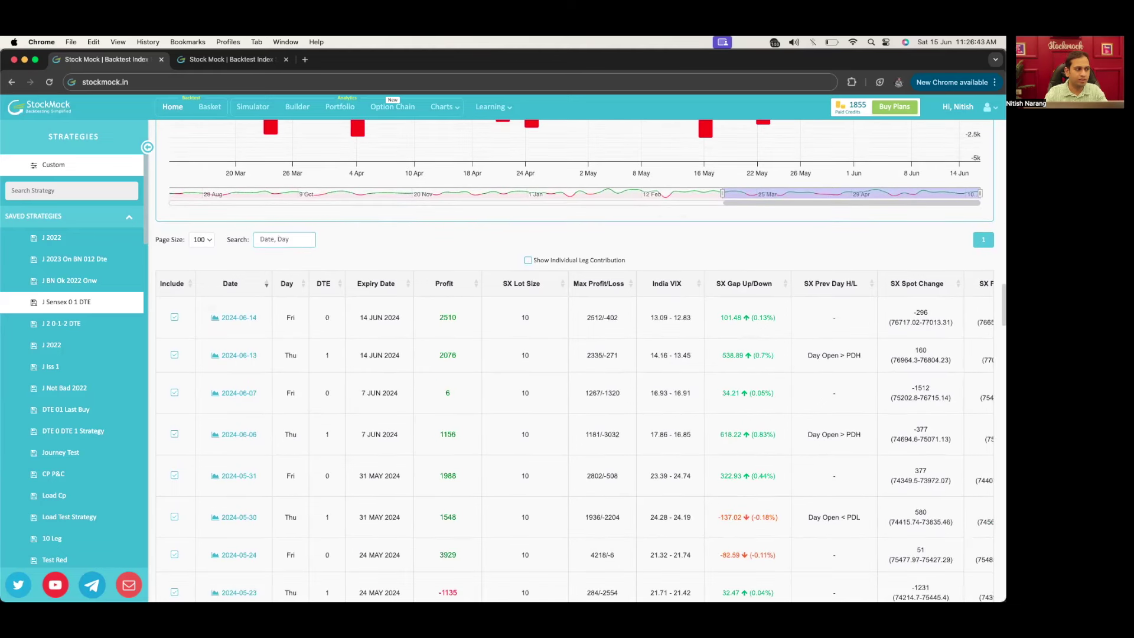
Step: Filter the daily results by Fri and clear the filter again
type("Fri")
key("BackSpace")
key("BackSpace")
key("BackSpace")
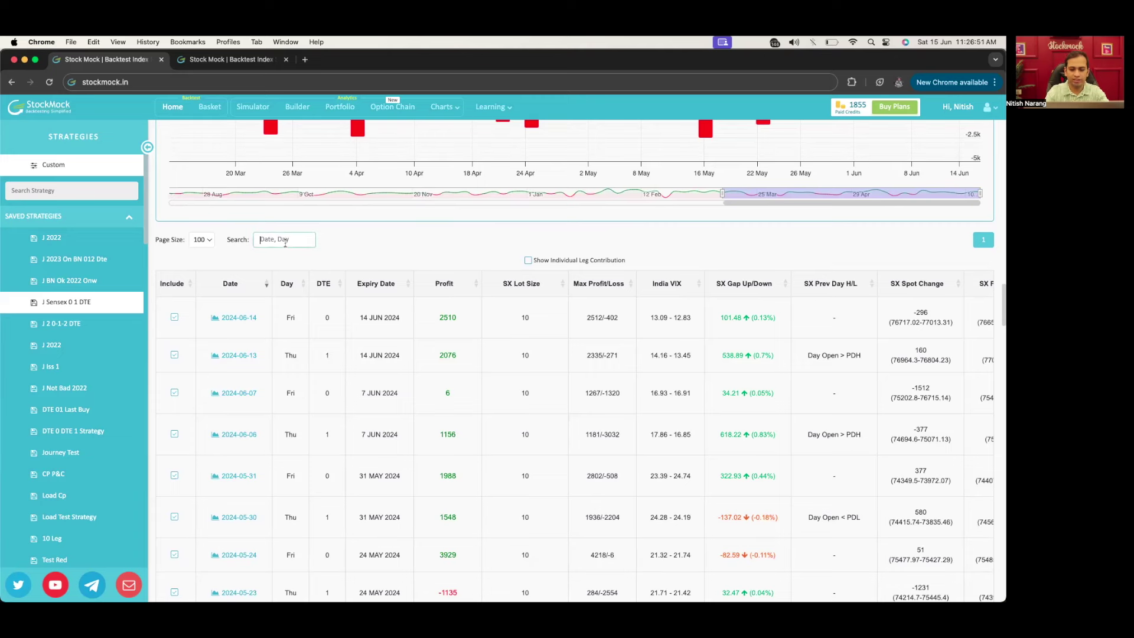
Step: Filter the daily results by the year 2023, and change the filter to 2024
type("2023")
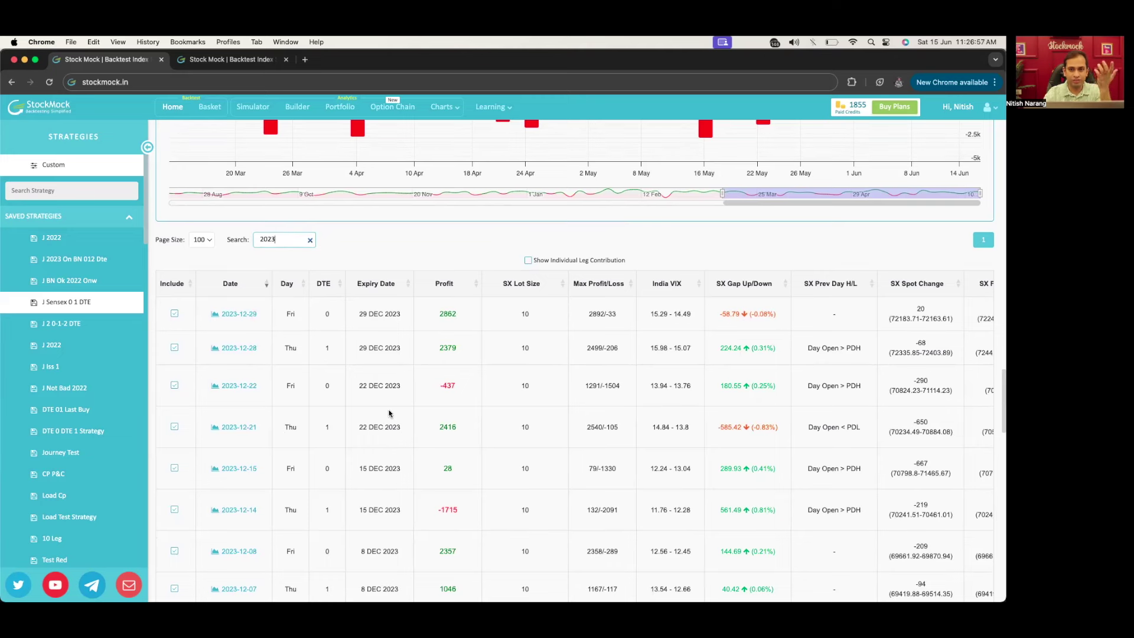
key("BackSpace")
type("4")
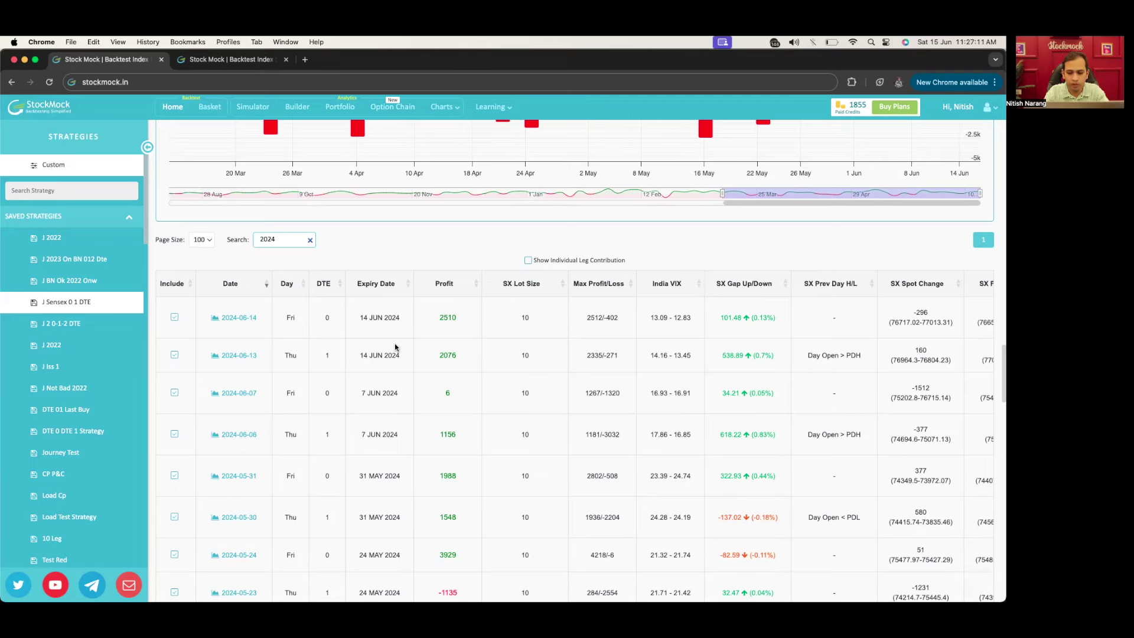
Step: Narrow the daily results filter to the month 2024-02, and further to the date 2024-02-12
type("-02")
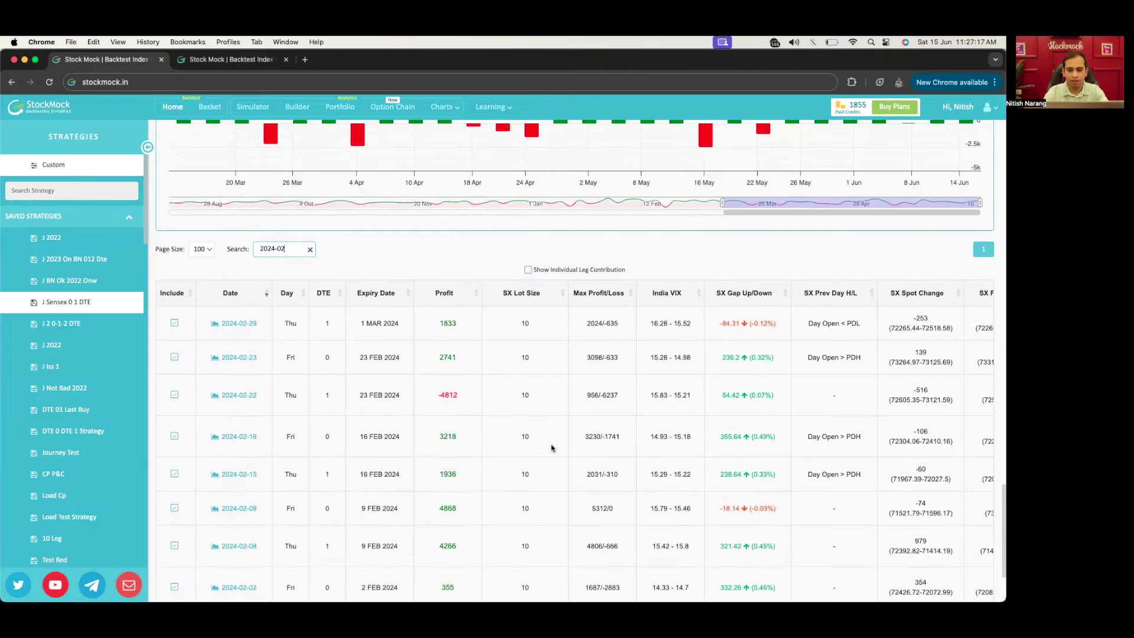
type("-")
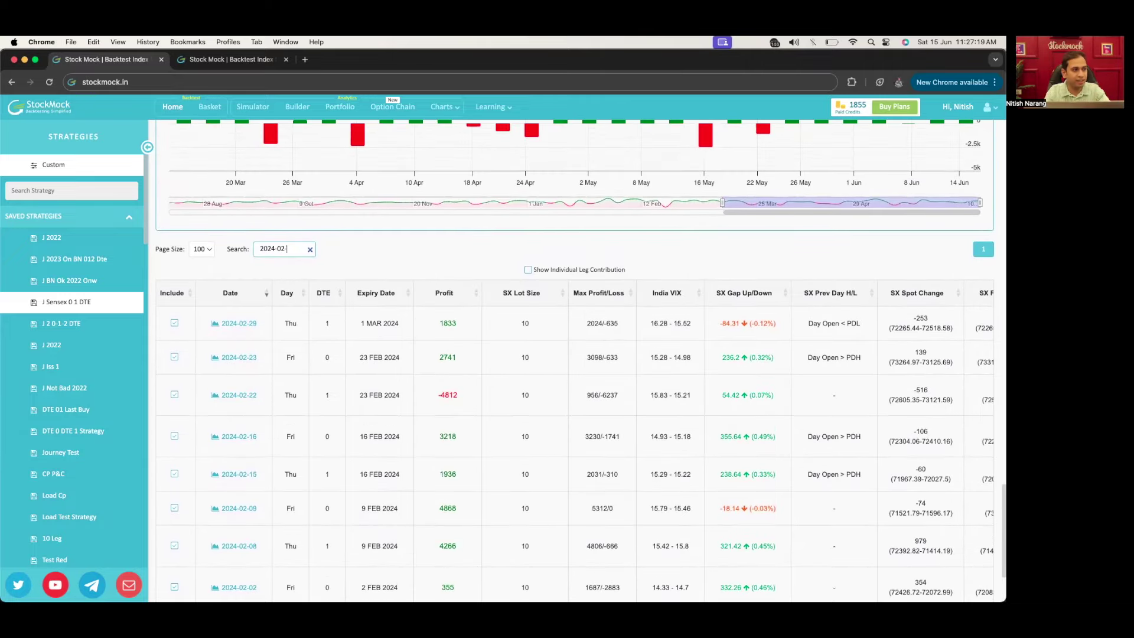
type("10")
key("BackSpace")
type("1")
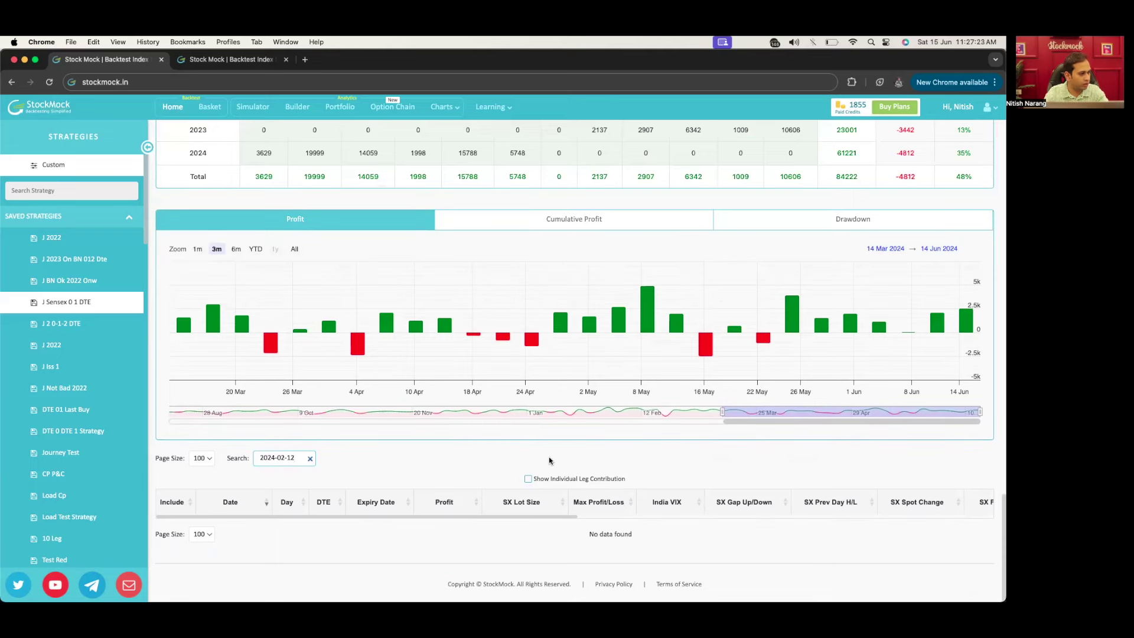
Step: Change the daily results filter to the date 2024-02-16, and clear the filter after viewing the matching row
key("BackSpace")
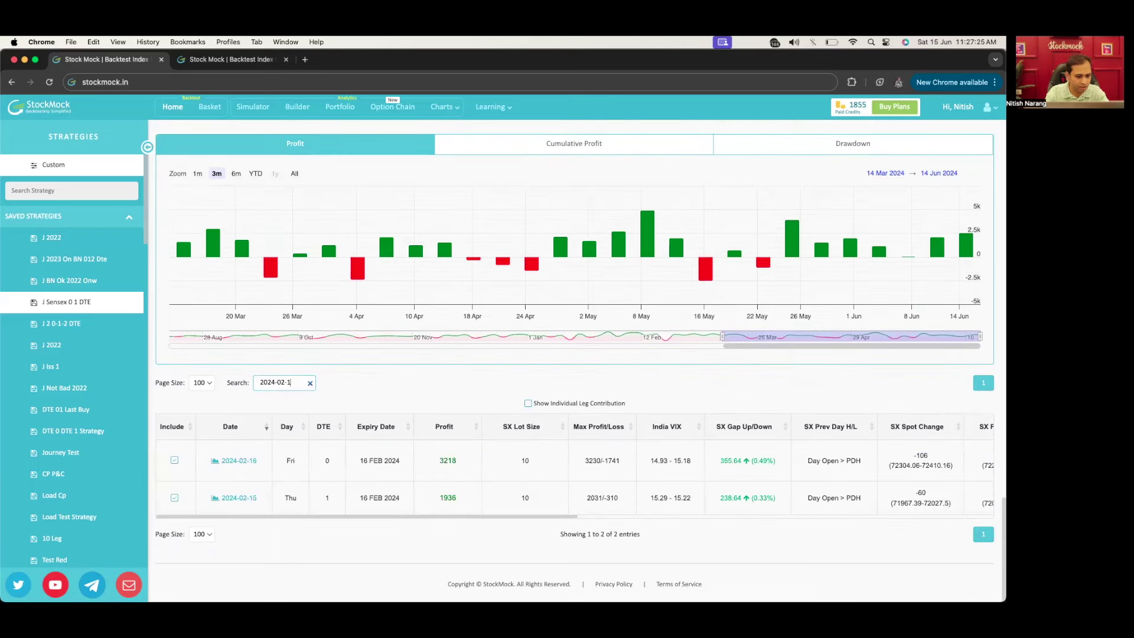
type("6")
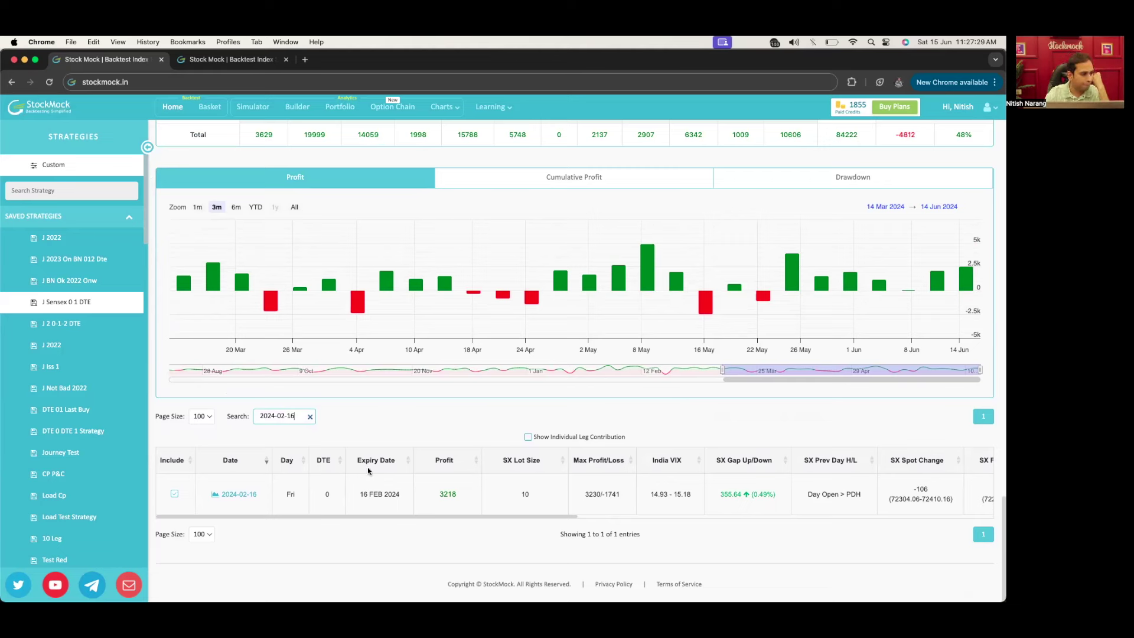
left_click(309, 417)
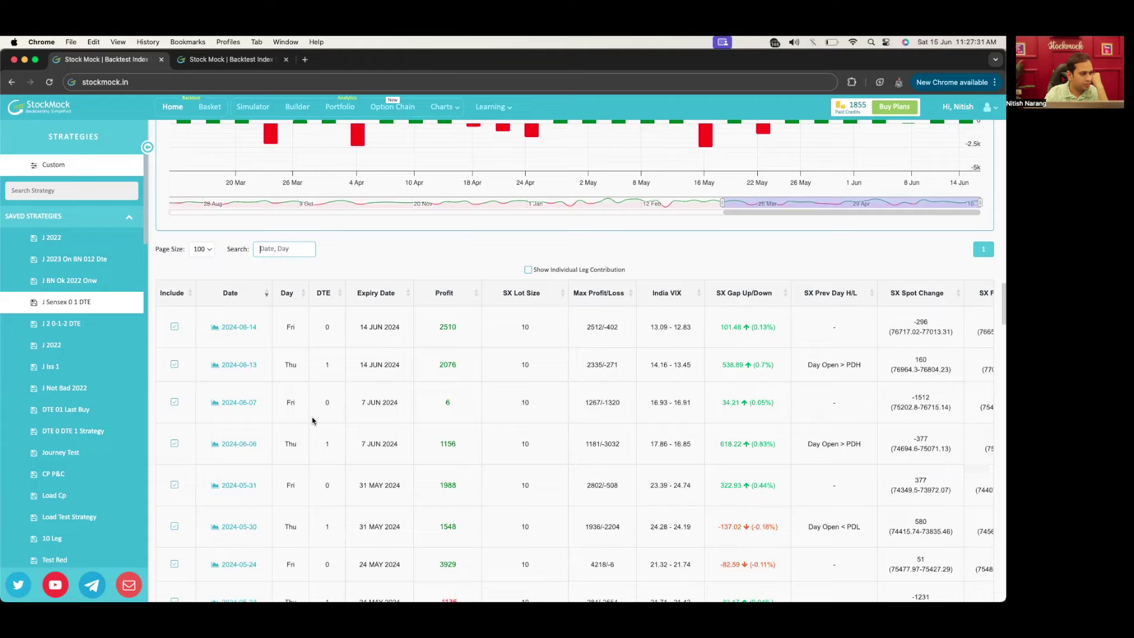
Step: Examine the backtest's monthly breakup, DTE selection, summary statistics and day-wise breakup, and return to the daily results table
scroll(529, 421, "up", 5)
scroll(684, 253, "down", 5)
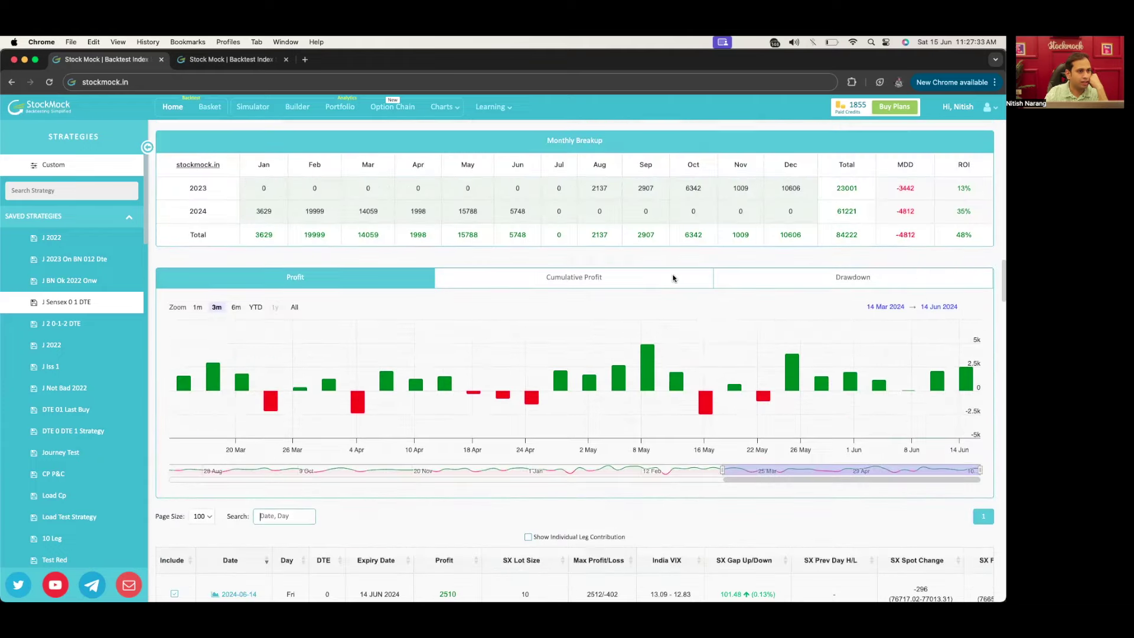
scroll(705, 335, "up", 10)
scroll(704, 369, "up", 1)
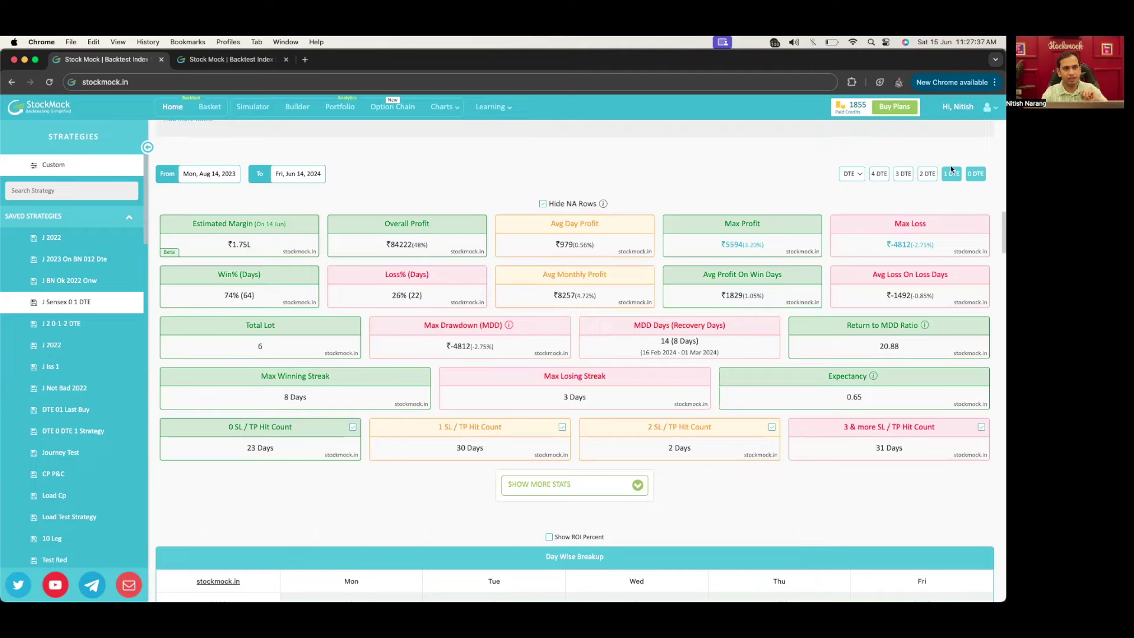
scroll(817, 300, "down", 1)
scroll(817, 301, "down", 1)
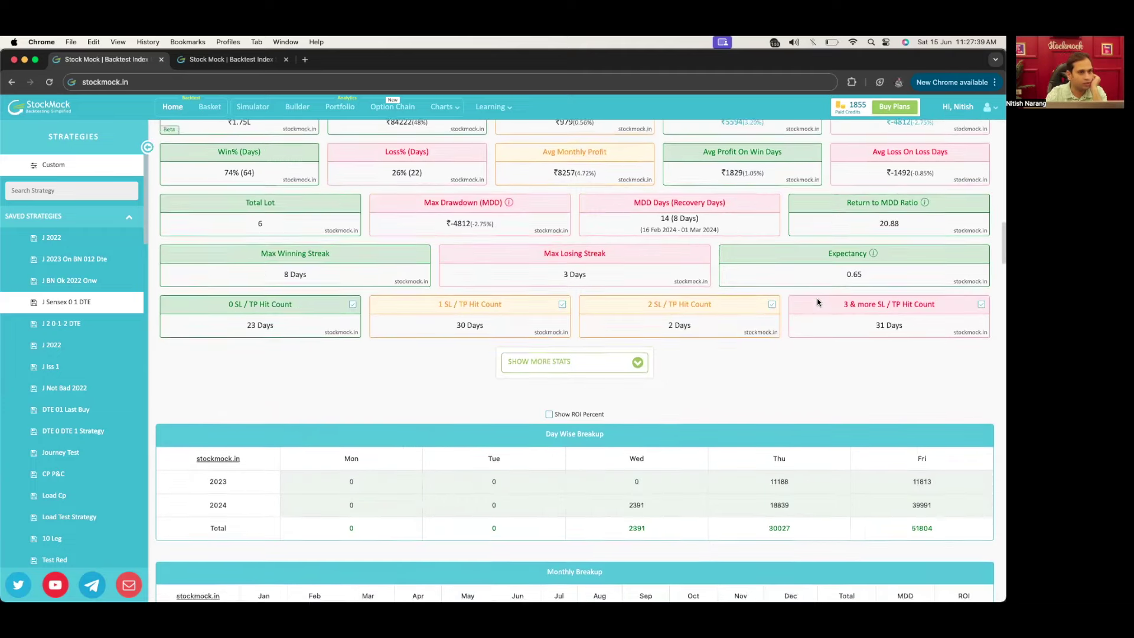
scroll(817, 298, "up", 3)
scroll(813, 359, "down", 9)
scroll(809, 362, "down", 15)
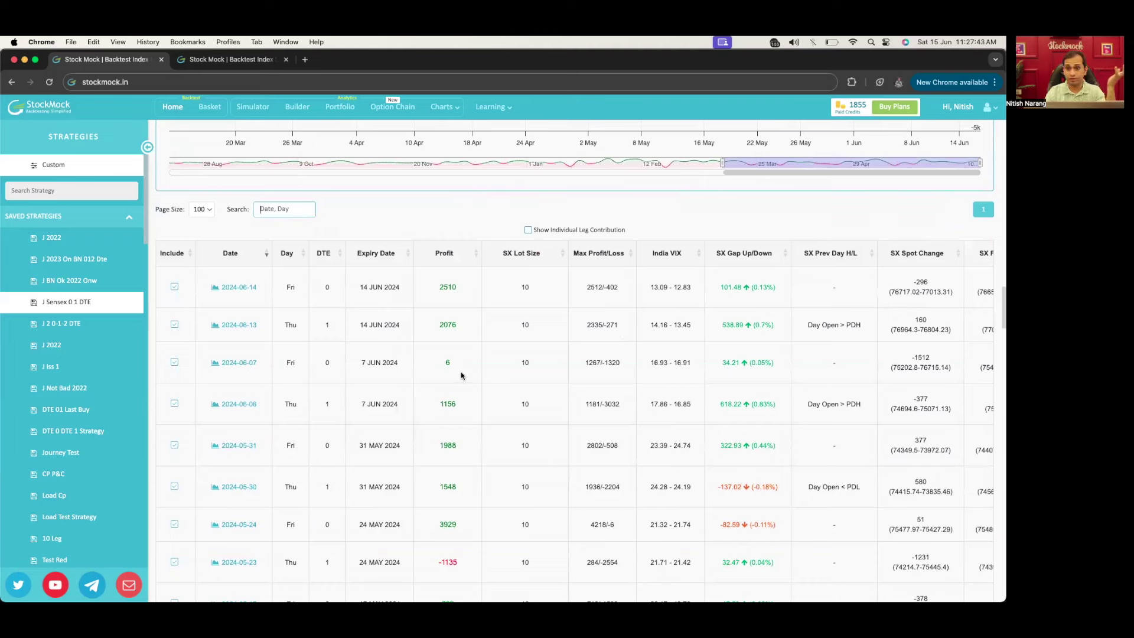
Step: Sort the daily results by profit with the highest first, and re-sort them by date with the oldest first
left_click(288, 211)
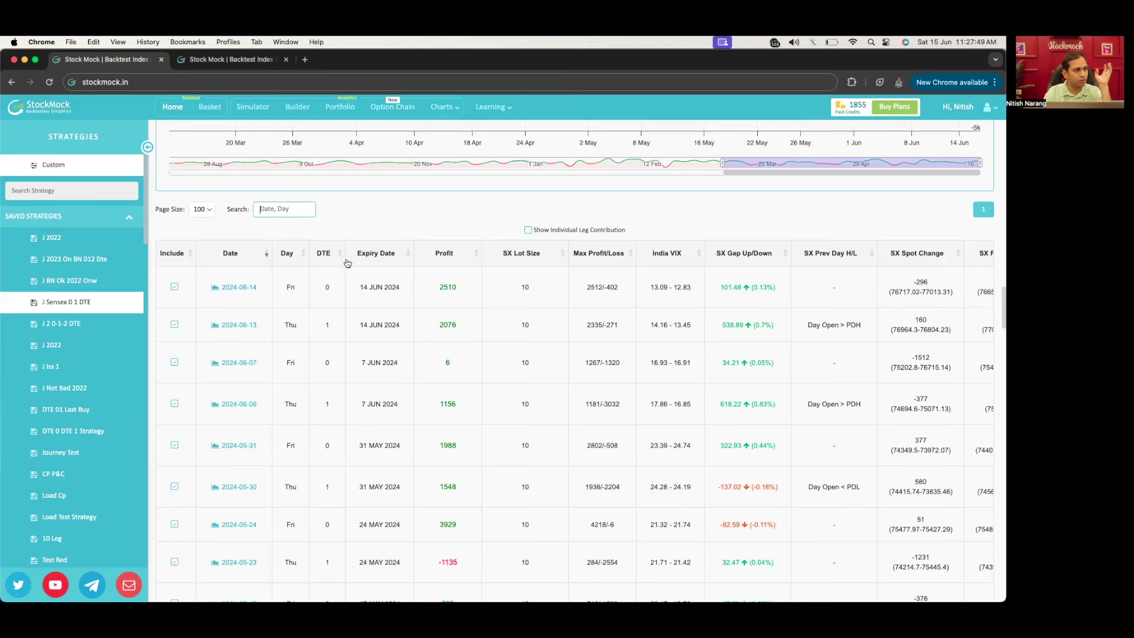
left_click(474, 259)
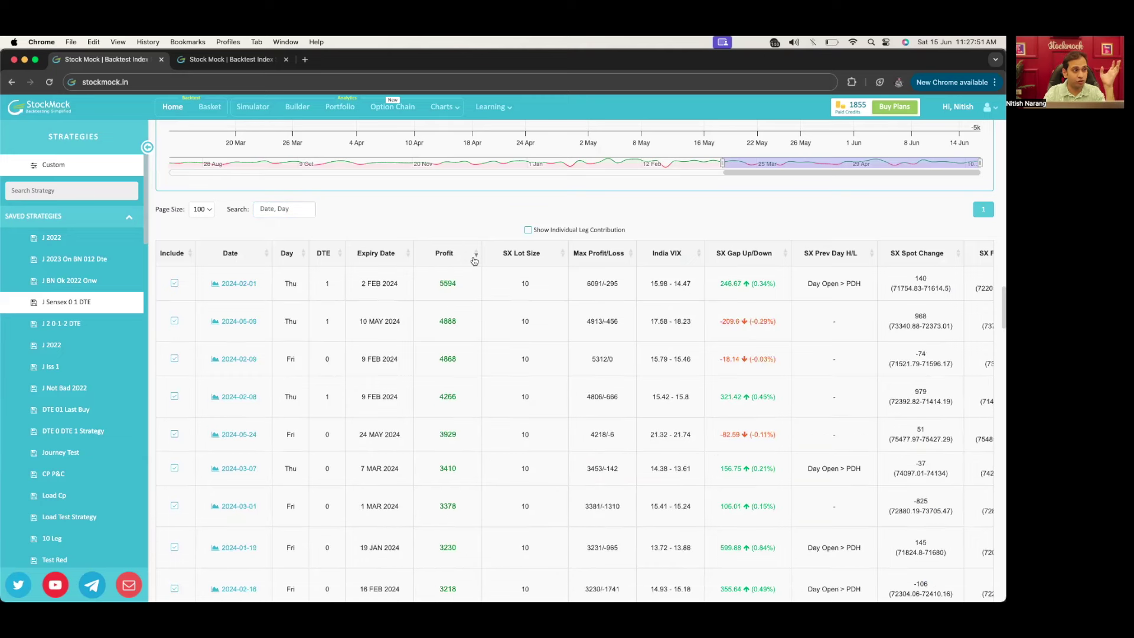
left_click(474, 260)
left_click(474, 260)
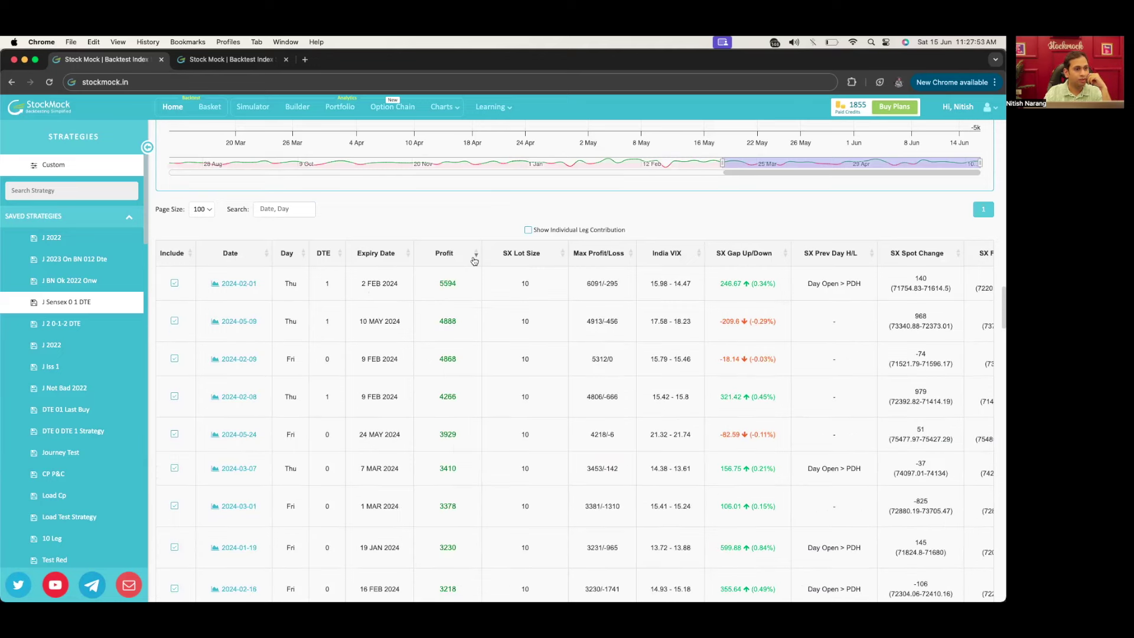
left_click(253, 257)
left_click(252, 258)
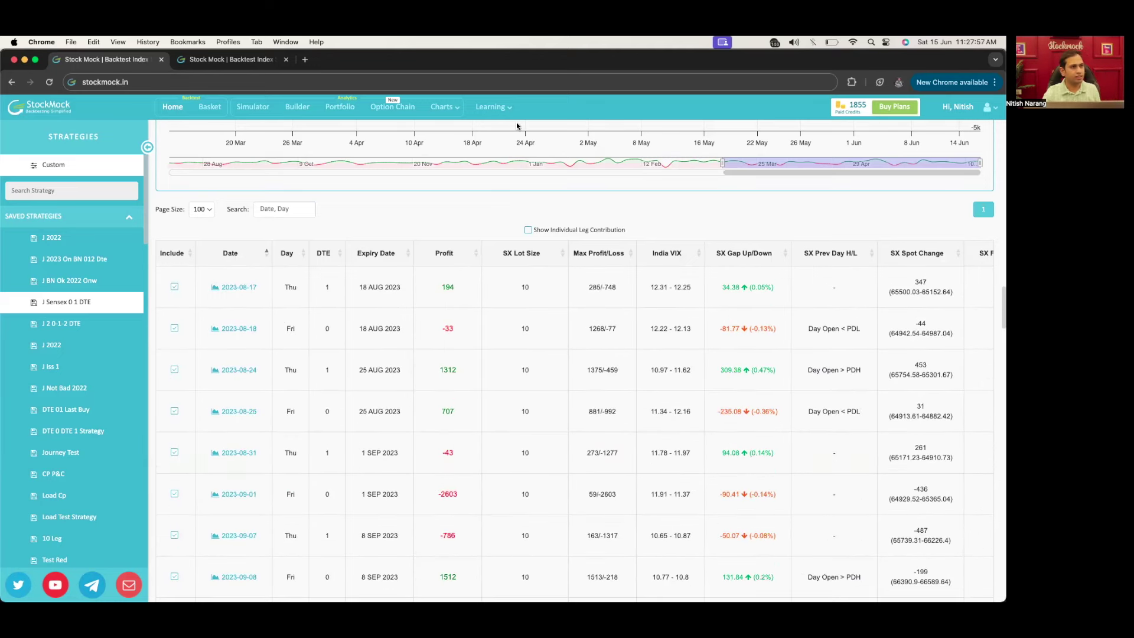
scroll(574, 295, "up", 3)
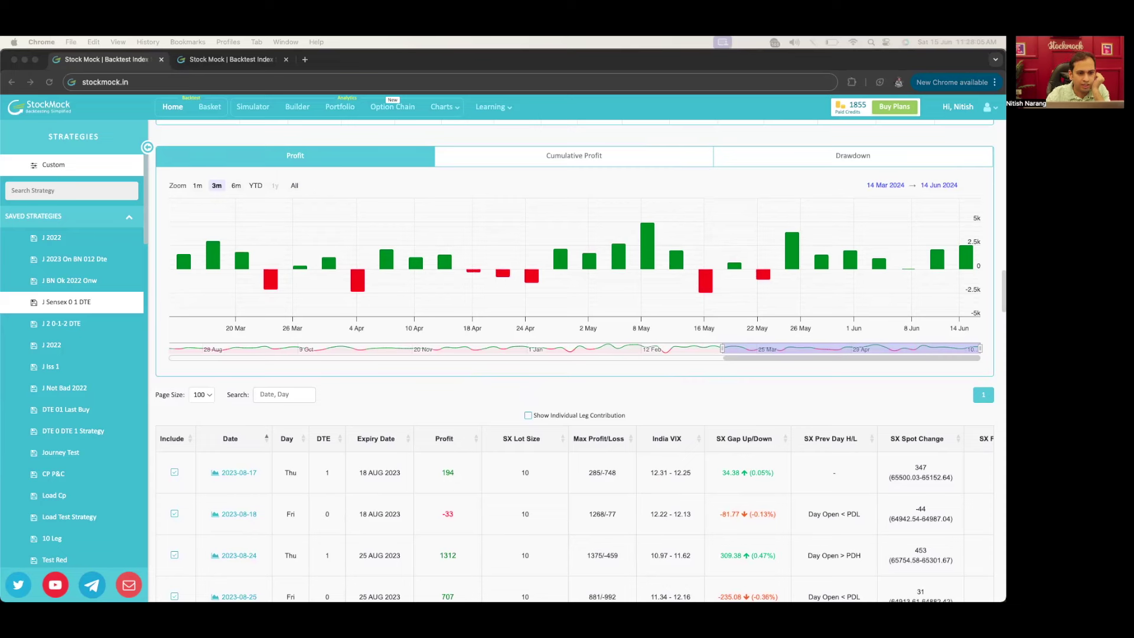
left_click(518, 407)
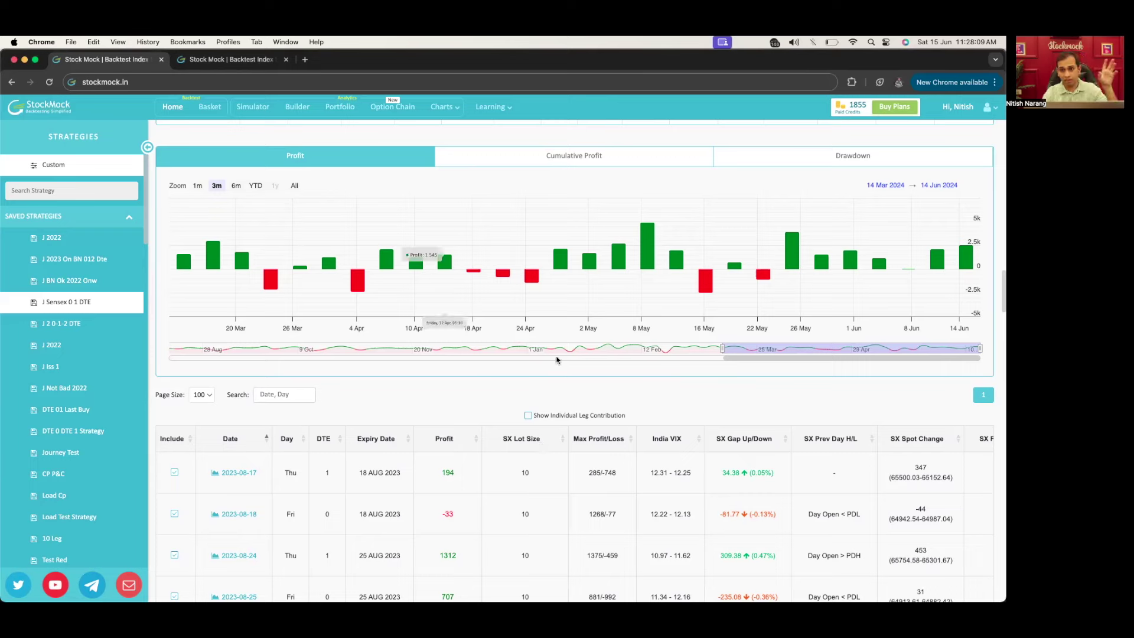
scroll(490, 392, "down", 2)
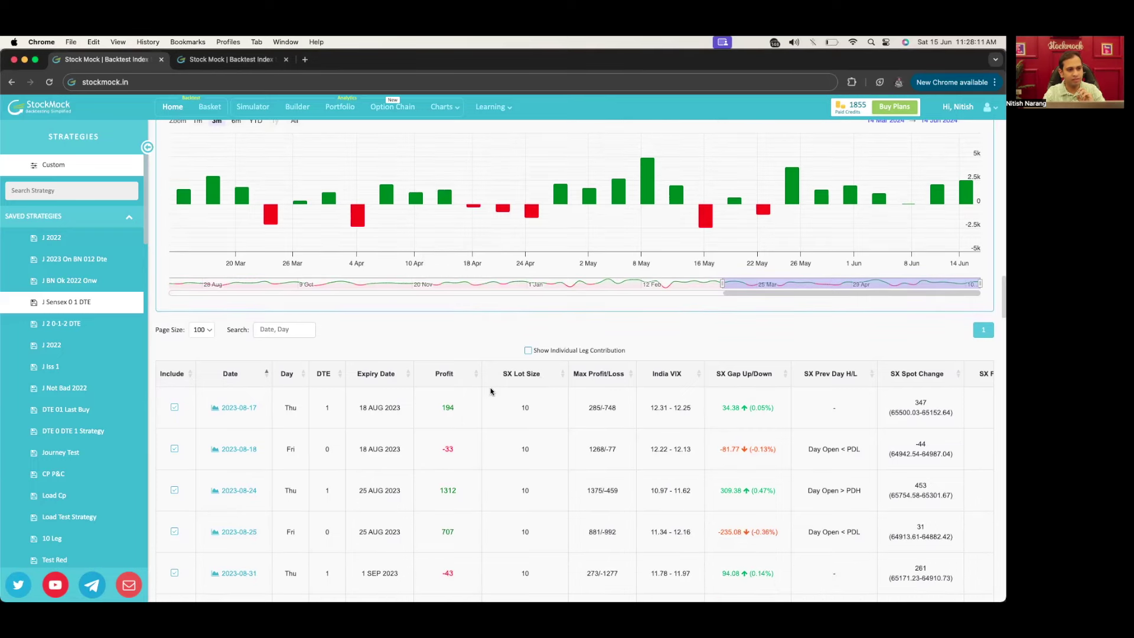
Step: Collapse the strategies sidebar and bring the Sensex strategy's leg configuration back into view
left_click(147, 148)
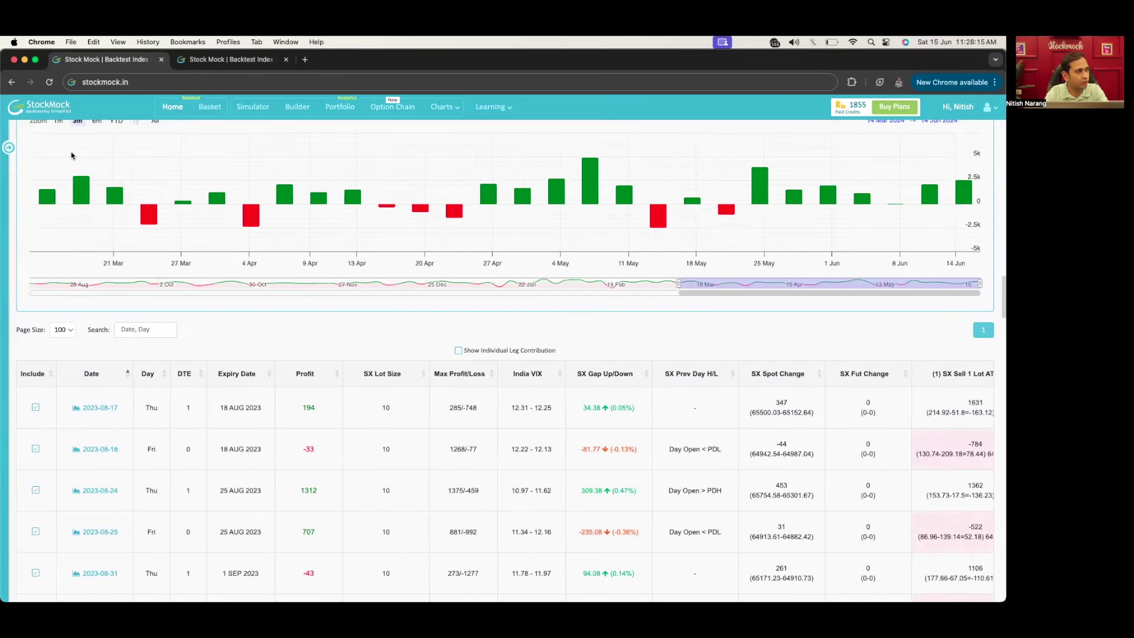
left_click(9, 151)
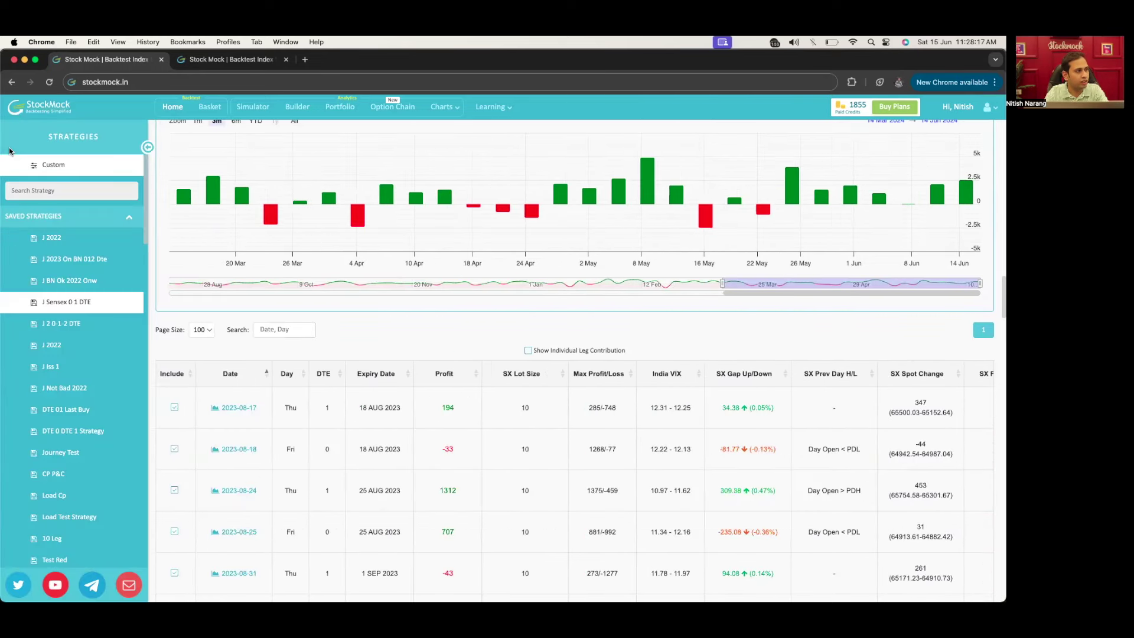
left_click(150, 150)
scroll(352, 348, "up", 20)
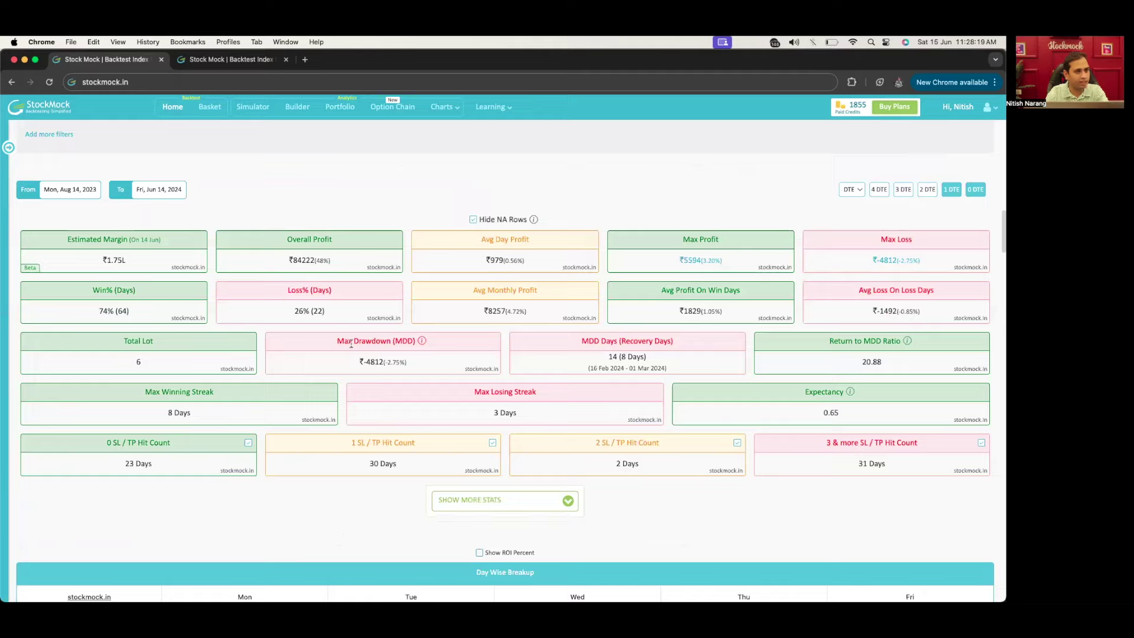
scroll(352, 347, "up", 3)
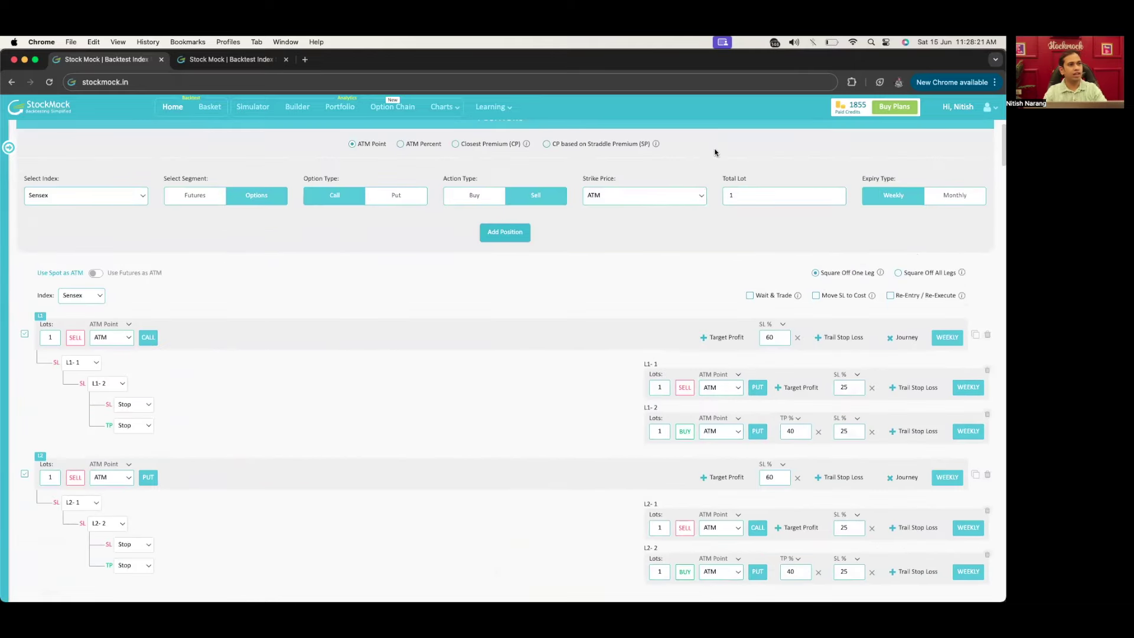